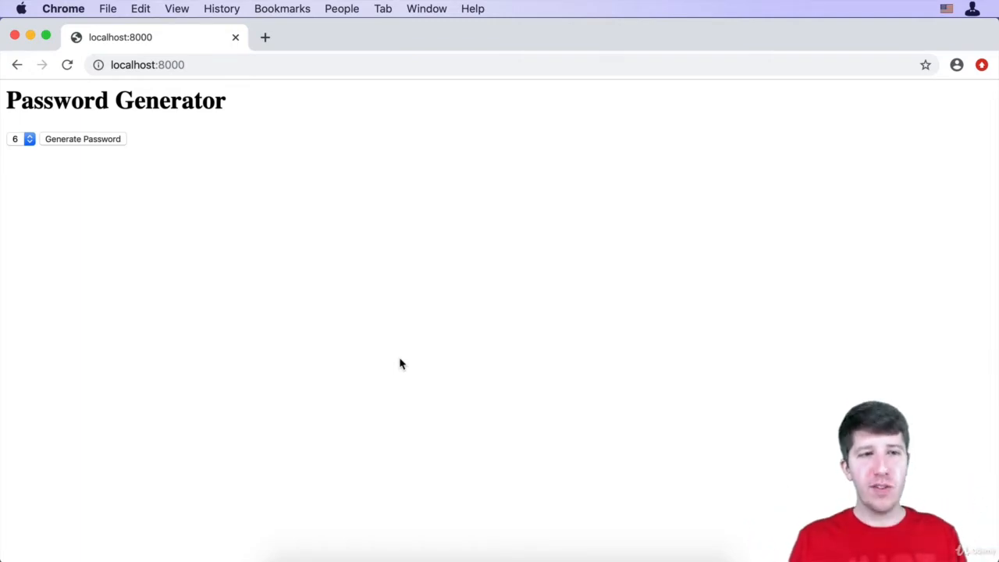
- Generate a password of length 8 from the localhost:8000 form, getting the placeholder PASSWORD page
left_click(21, 139)
left_click(23, 164)
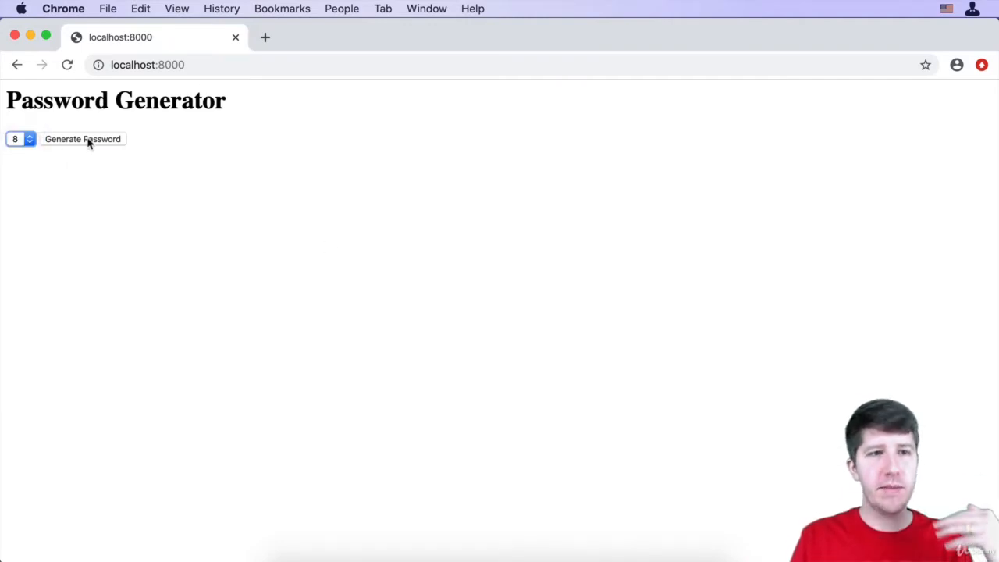
left_click(83, 139)
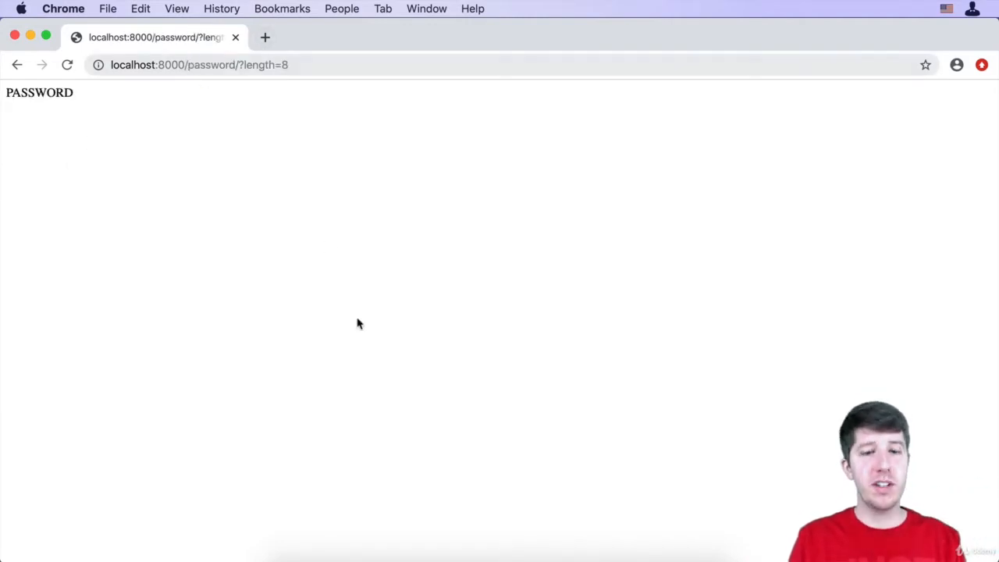
- In Atom's views.py, add an empty indented line inside the password view before its return
left_click(565, 546)
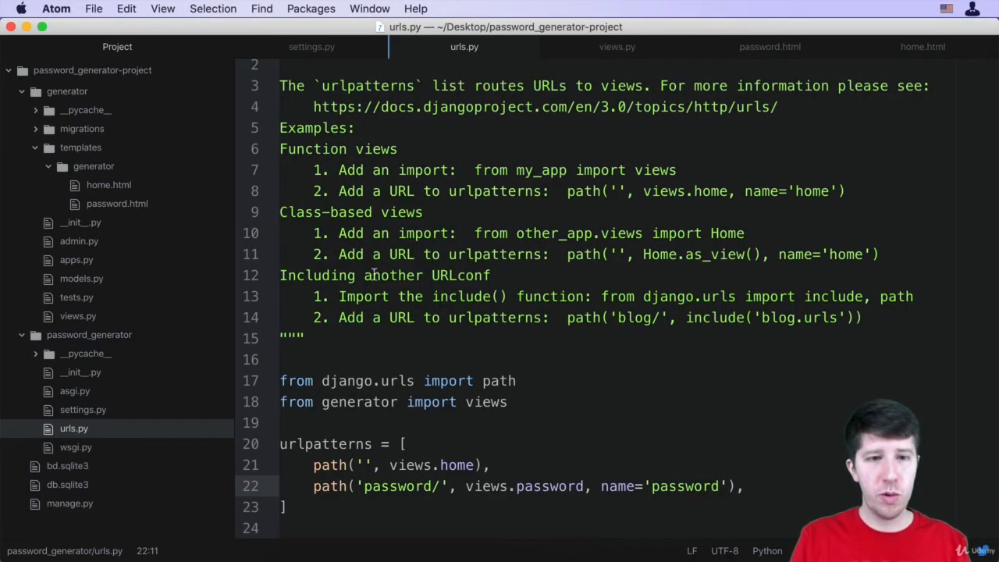
left_click(617, 47)
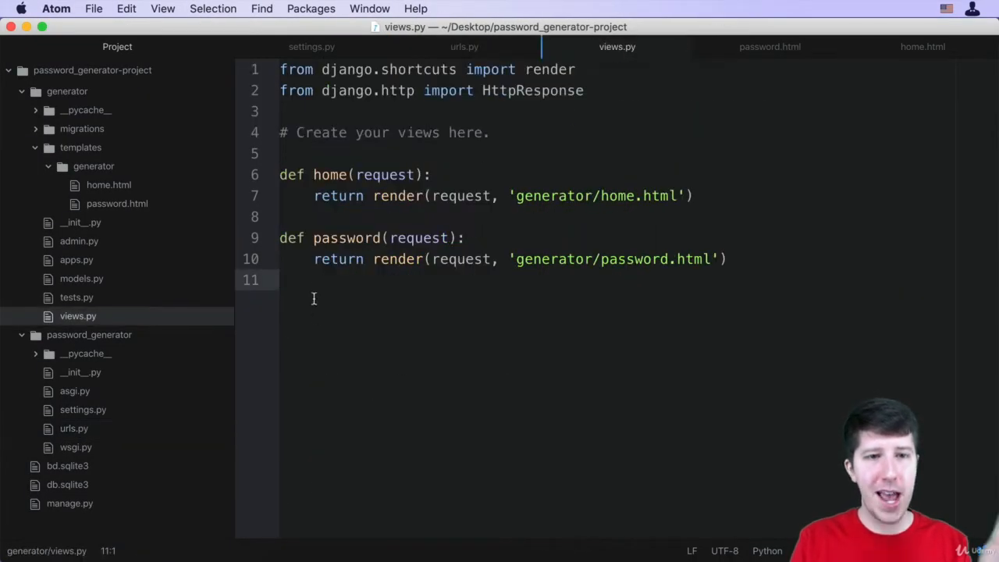
left_click(462, 238)
type("\\")
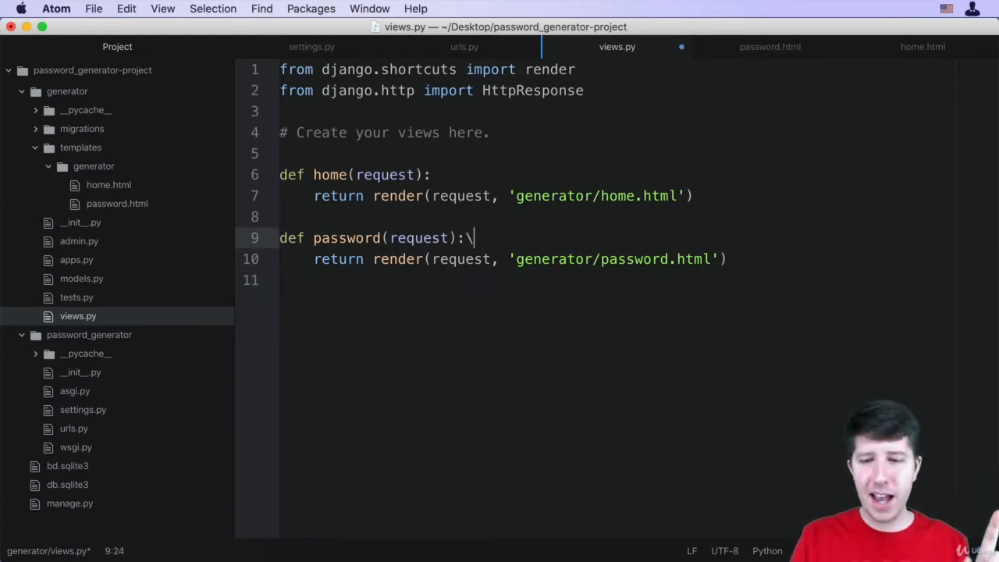
key("BackSpace")
key("Return")
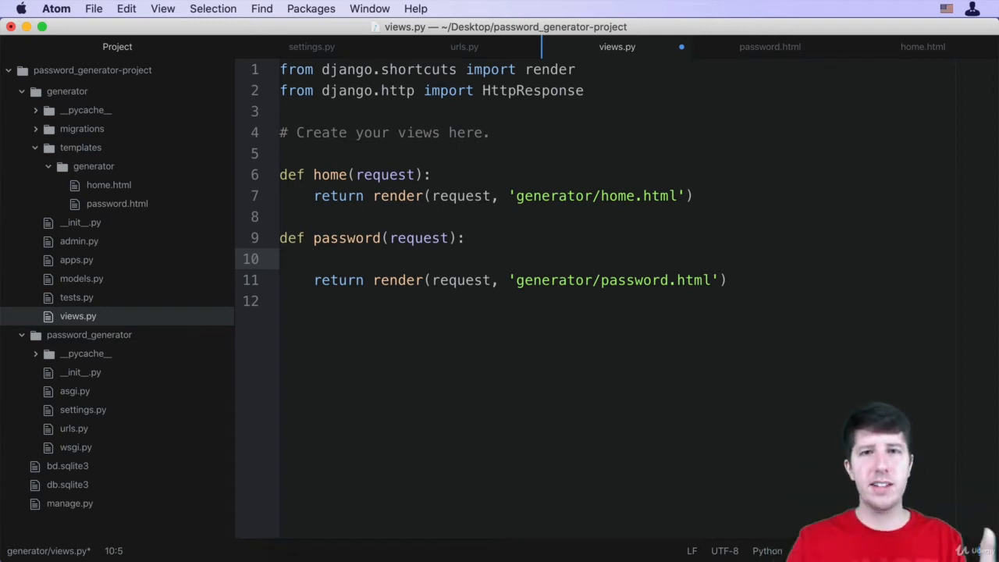
- In home.html, duplicate the option-8 line six times below the existing length options
left_click(912, 47)
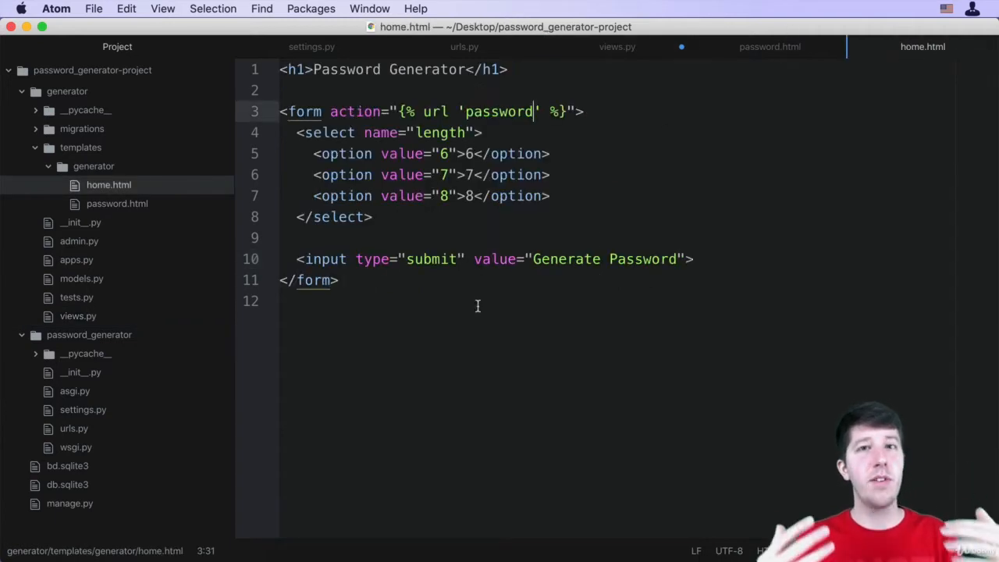
left_click_drag(551, 196, 311, 196)
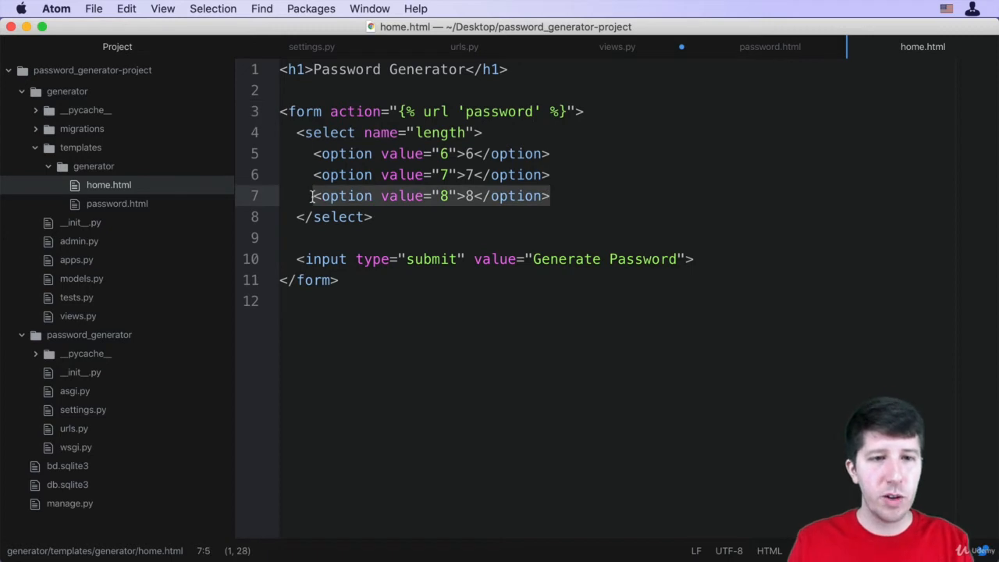
key("super+c")
key("Right")
key("Return")
key("super+v")
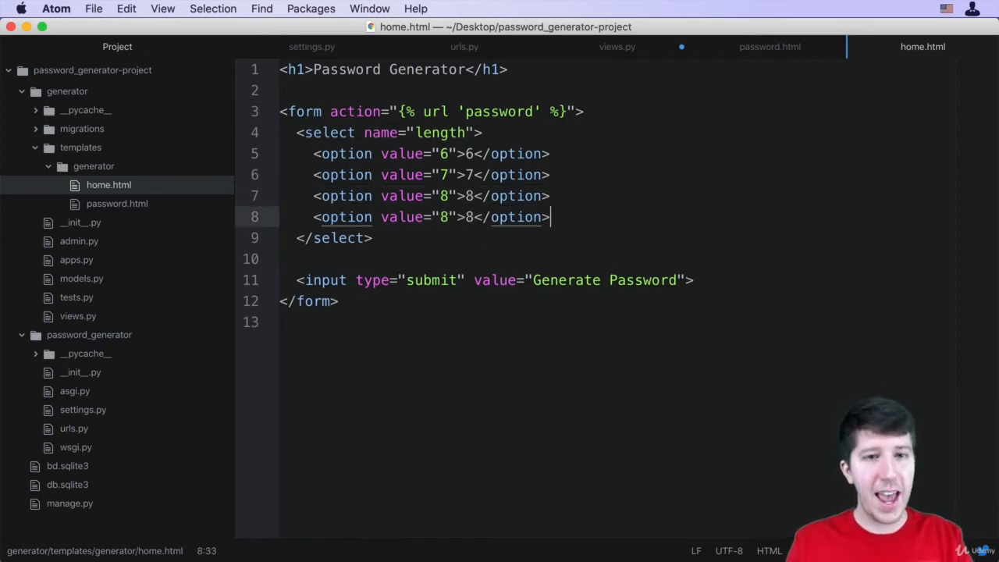
key("Return")
key("super+v")
key("Return")
key("super+v")
key("Return")
key("super+v")
key("Return")
key("super+v")
key("Return")
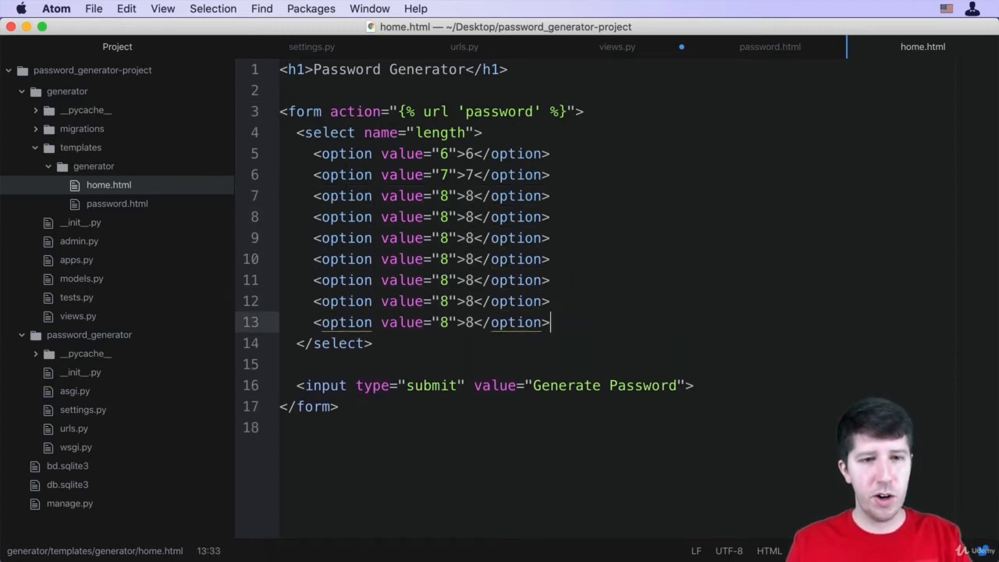
key("super+v")
- Change the copied options' values to 9, 10, 11, 12, 13 and 14
left_click(450, 216)
key("BackSpace")
type("9")
left_click(449, 238)
key("BackSpace")
type("20")
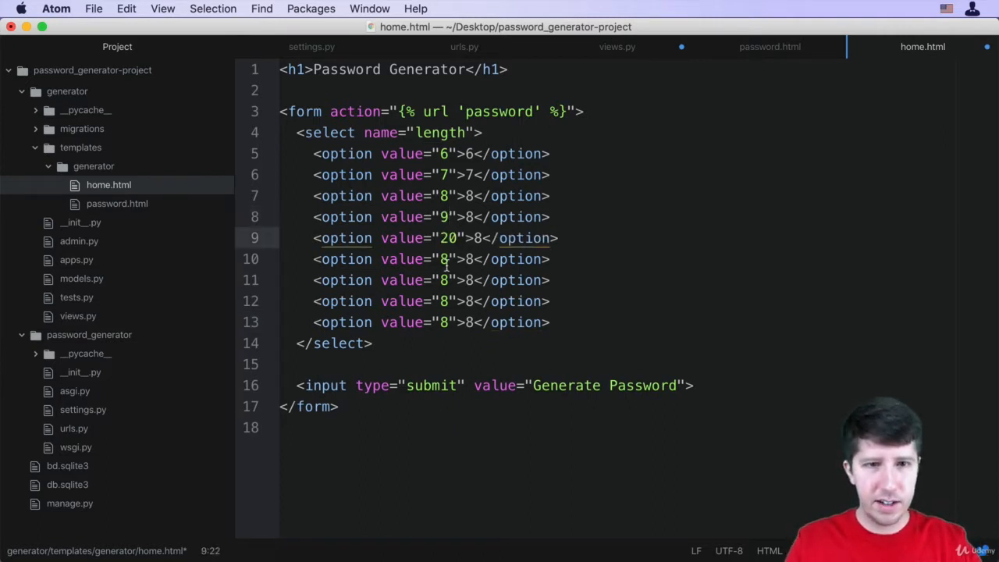
key("BackSpace")
key("BackSpace")
type("10")
left_click(449, 258)
key("BackSpace")
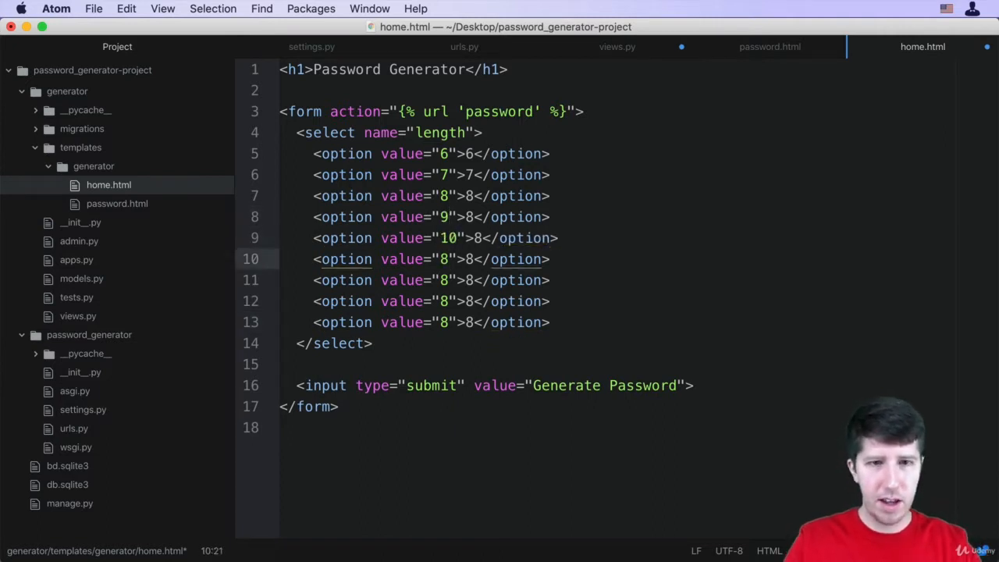
type("11")
left_click(449, 280)
key("BackSpace")
type("12")
left_click(451, 301)
key("BackSpace")
type("13")
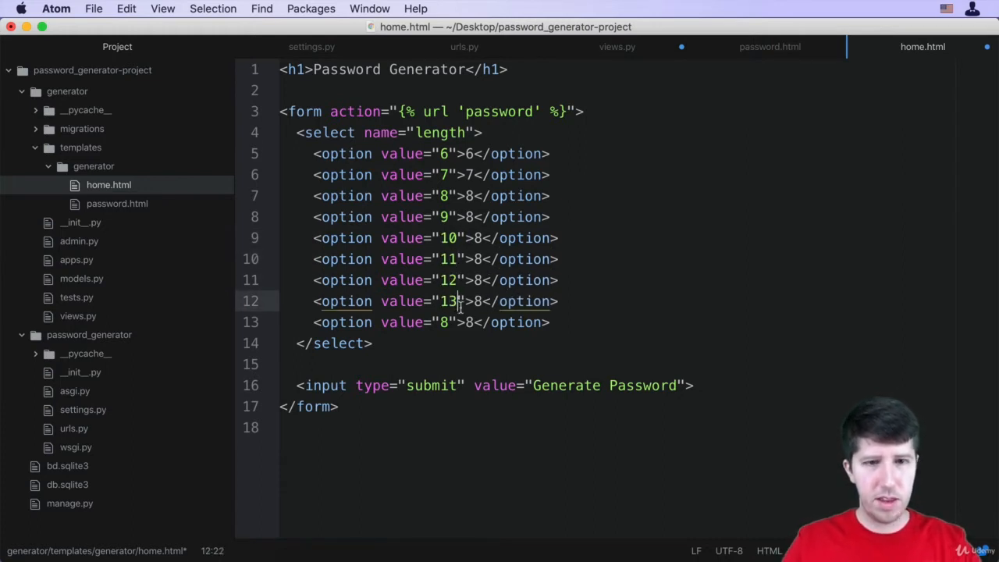
left_click(452, 323)
key("BackSpace")
type("14")
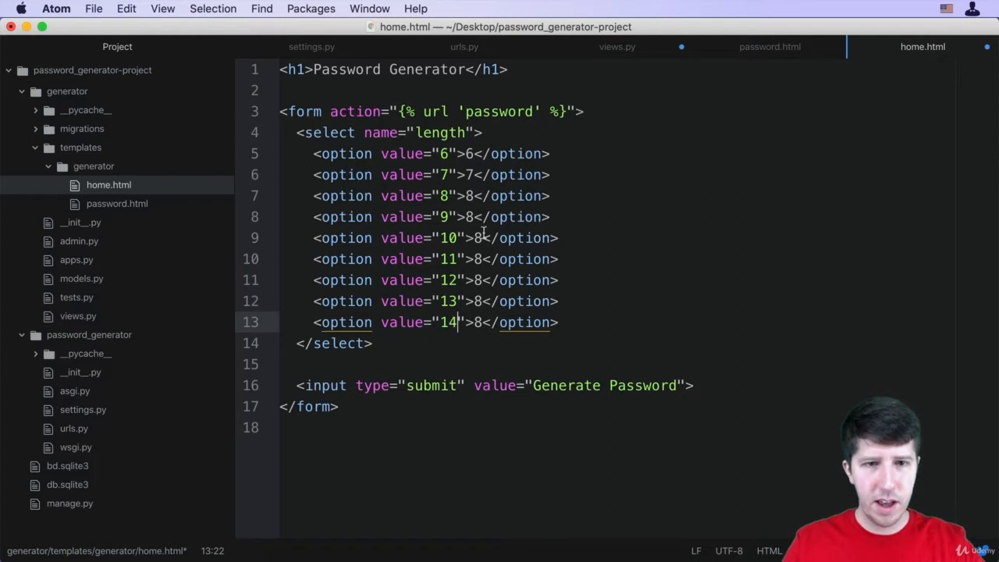
- Relabel the copied options 9 through 14 to match their values and save home.html
left_click(474, 217)
key("BackSpace")
type("9")
left_click(483, 238)
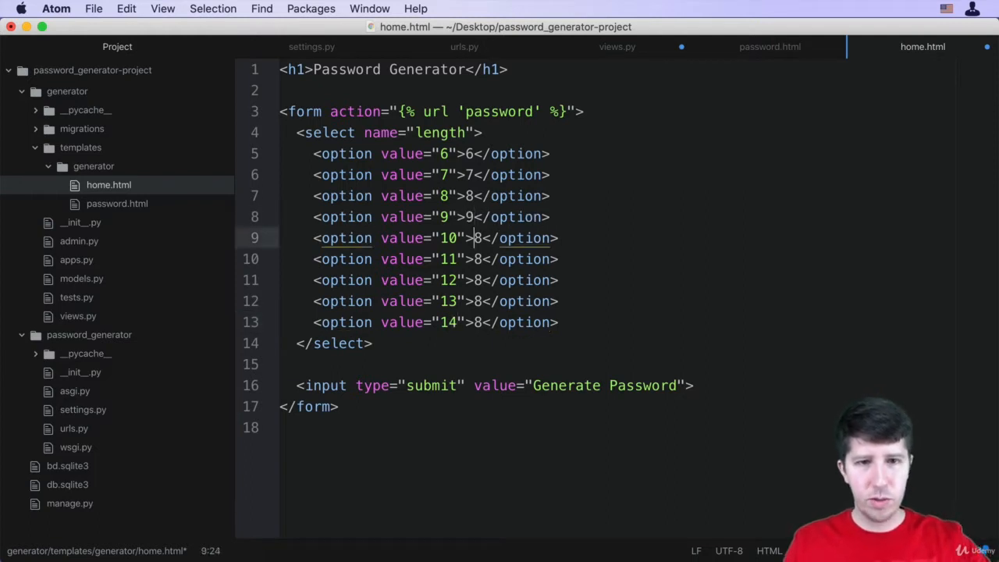
key("BackSpace")
type("10")
left_click(483, 259)
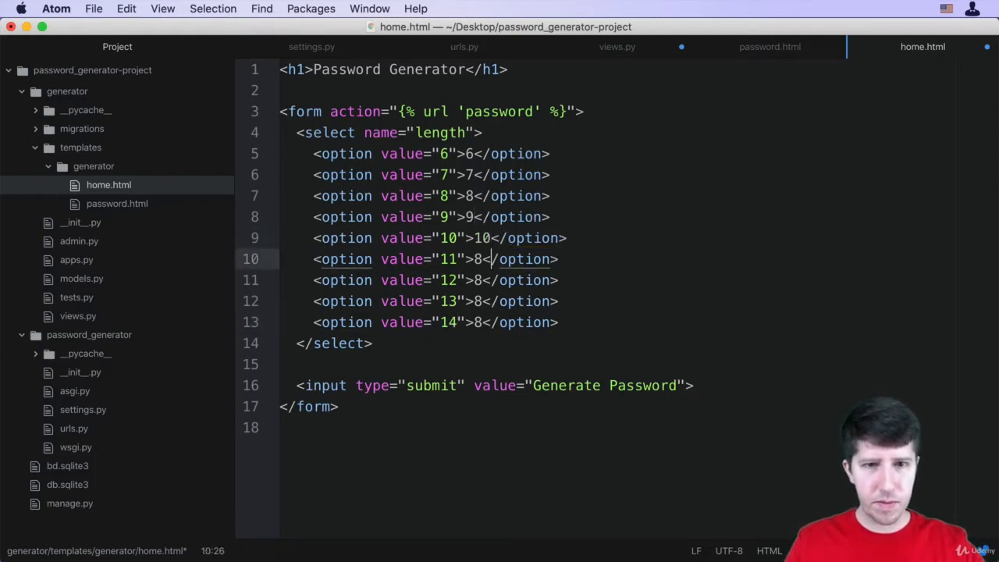
key("BackSpace")
type("11")
left_click(483, 280)
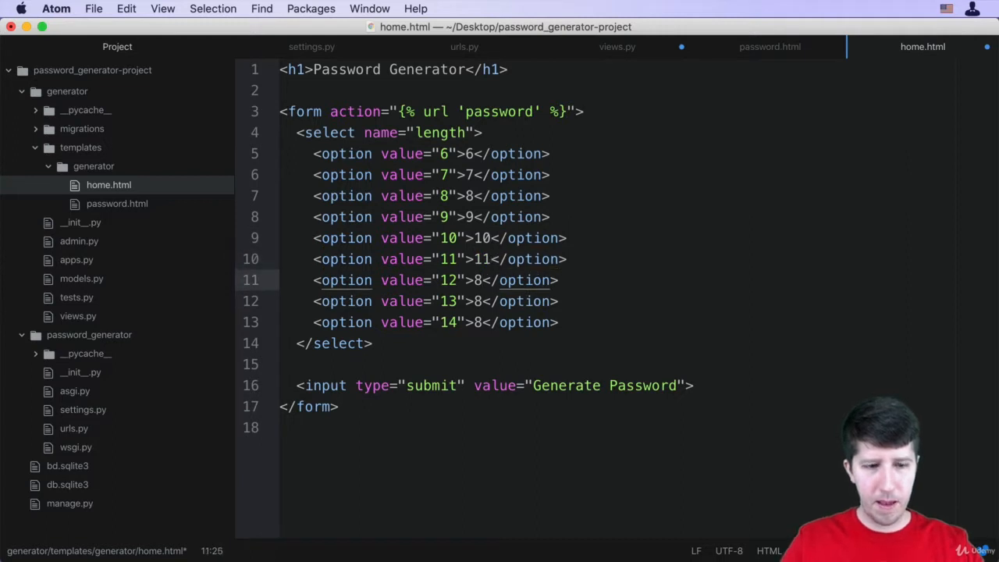
key("BackSpace")
type("12")
left_click(482, 302)
key("BackSpace")
type("13")
key("Down")
key("Down")
left_click(483, 323)
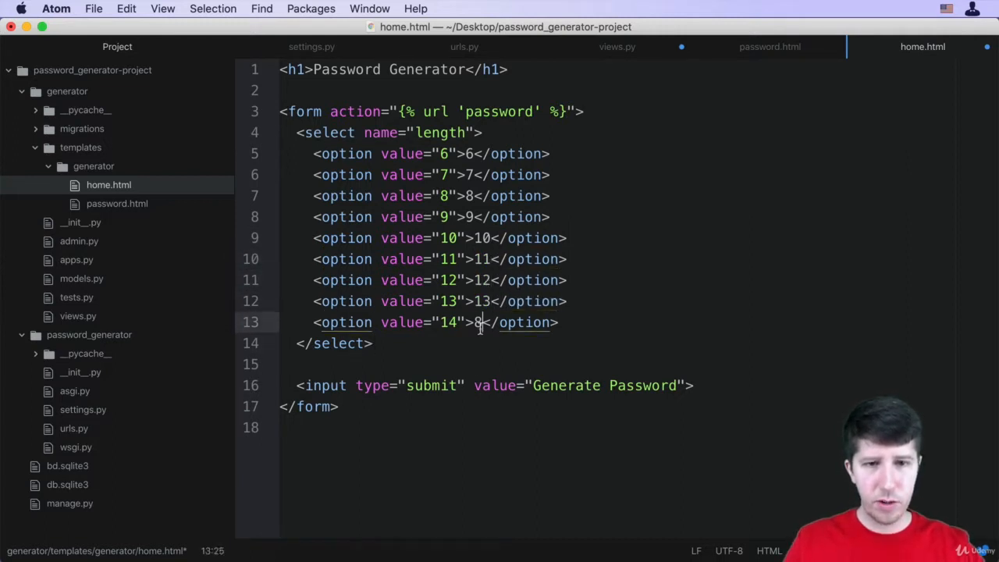
key("BackSpace")
type("14")
key("super+s")
left_click(618, 47)
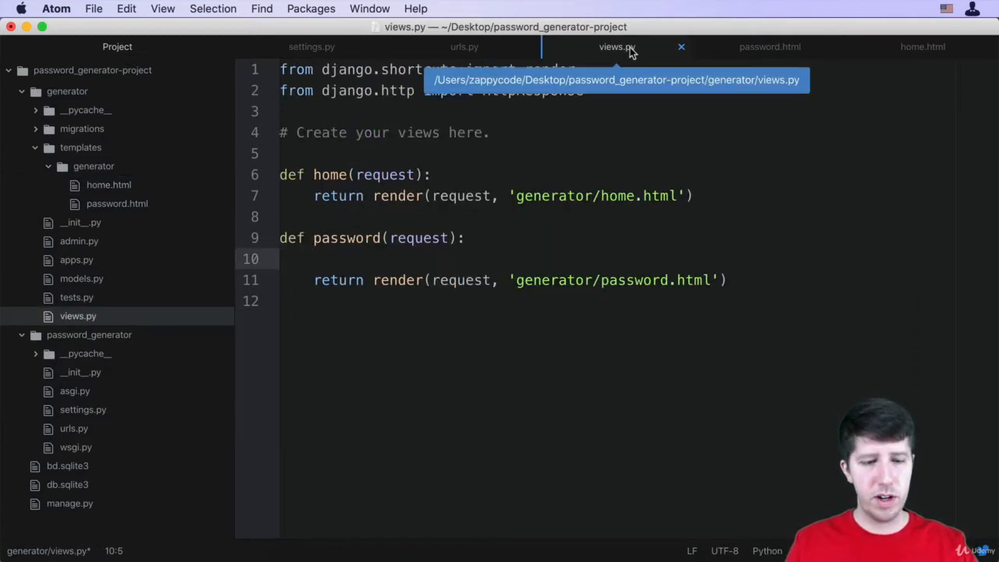
- Save views.py and load the generator home page at localhost:8000 in Chrome
key("super+s")
left_click(428, 547)
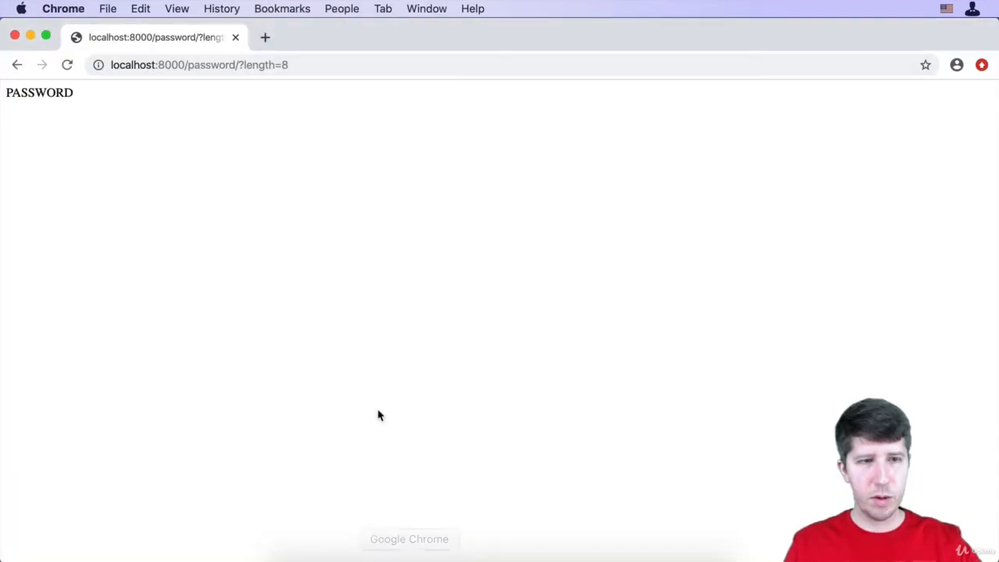
left_click(185, 65)
left_click_drag(185, 64, 453, 65)
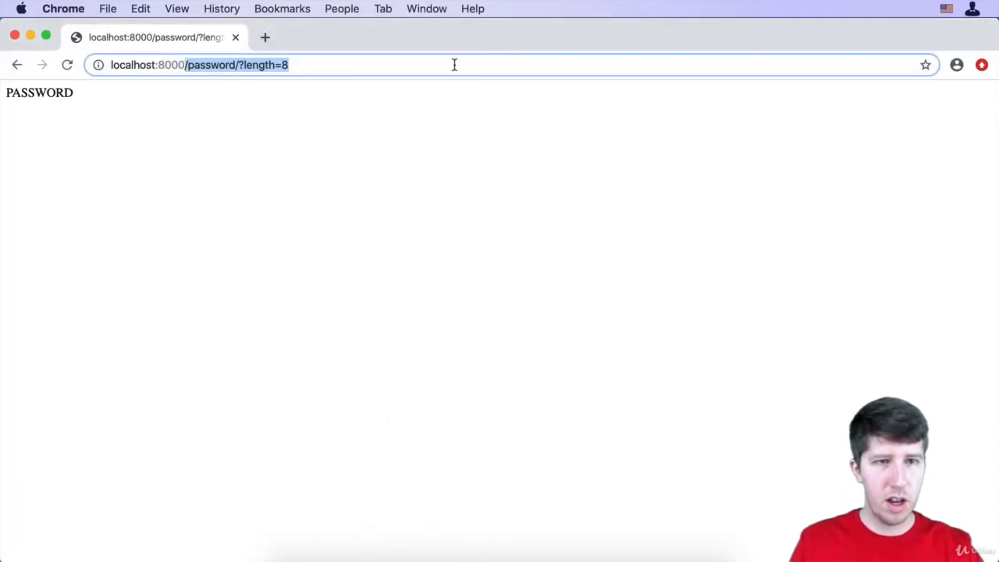
key("BackSpace")
key("Return")
- Check that the length dropdown lists 6 through 14, then return to Atom
left_click(22, 139)
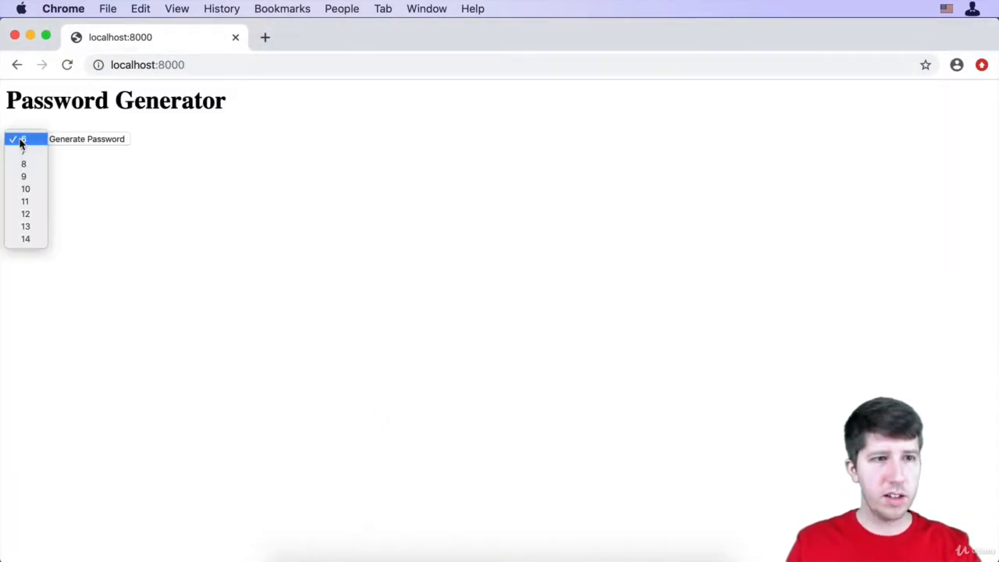
left_click(104, 260)
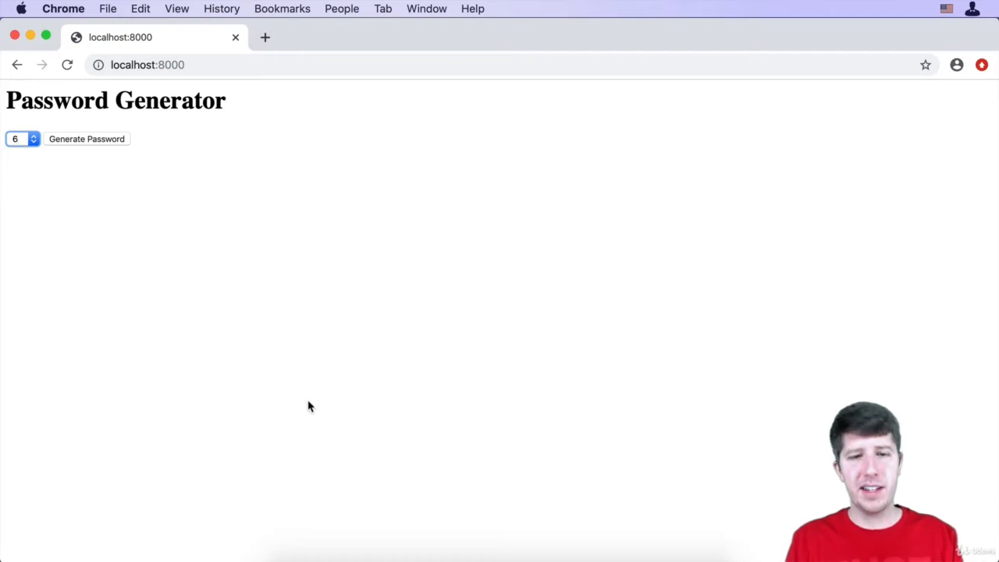
left_click(565, 550)
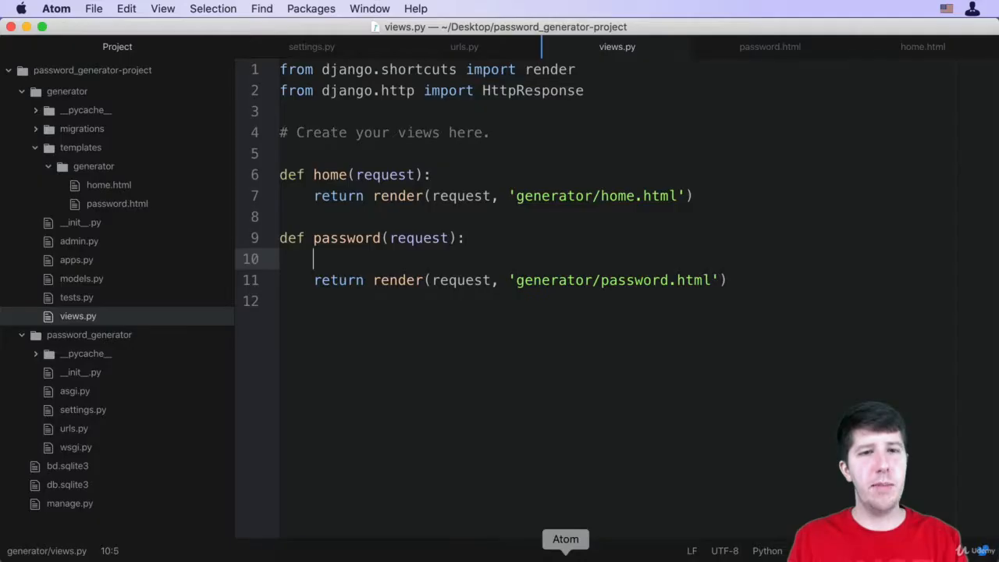
- Add selected="selected" to the option 12 tag in home.html and save
left_click(893, 47)
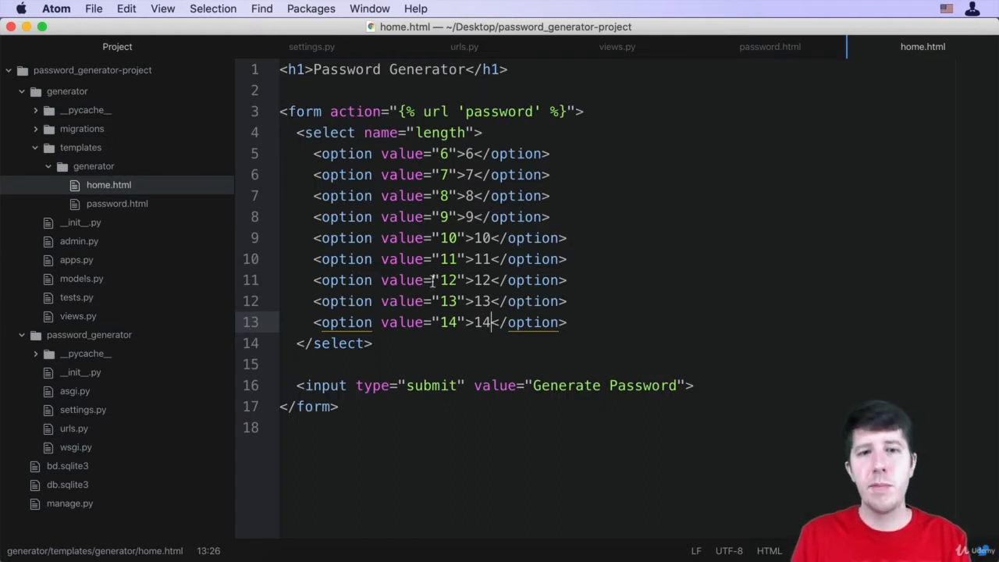
left_click(465, 280)
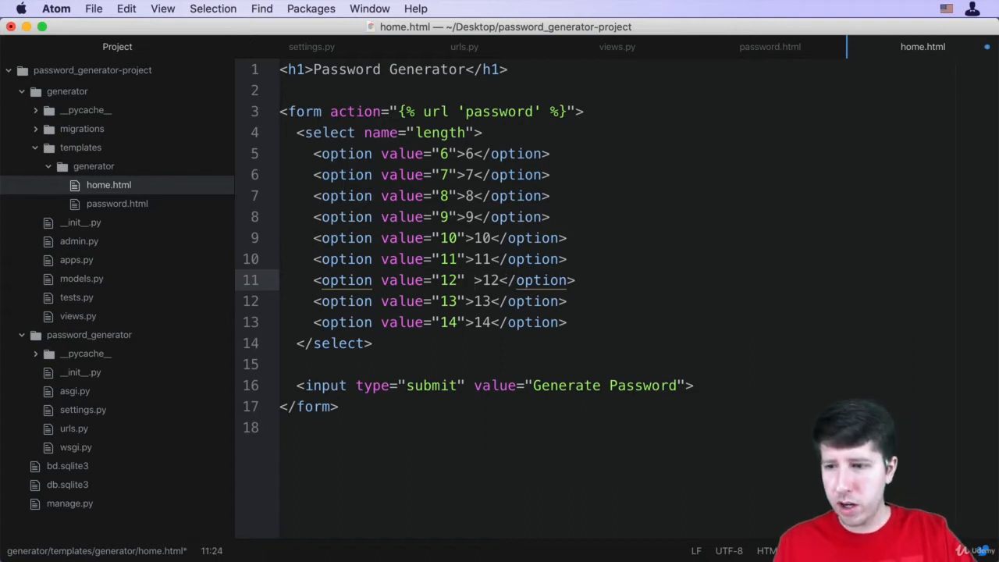
type("sel")
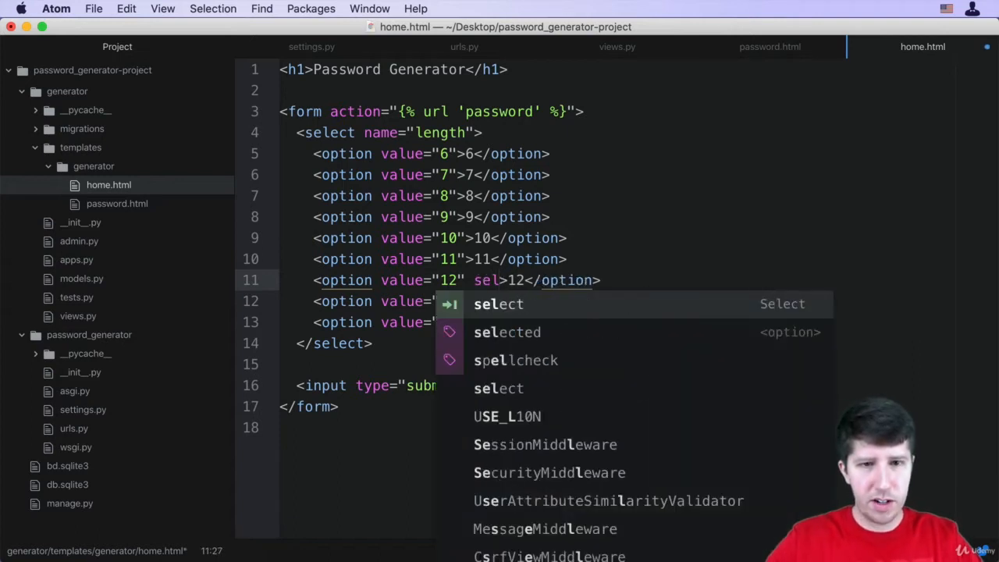
type("ected")
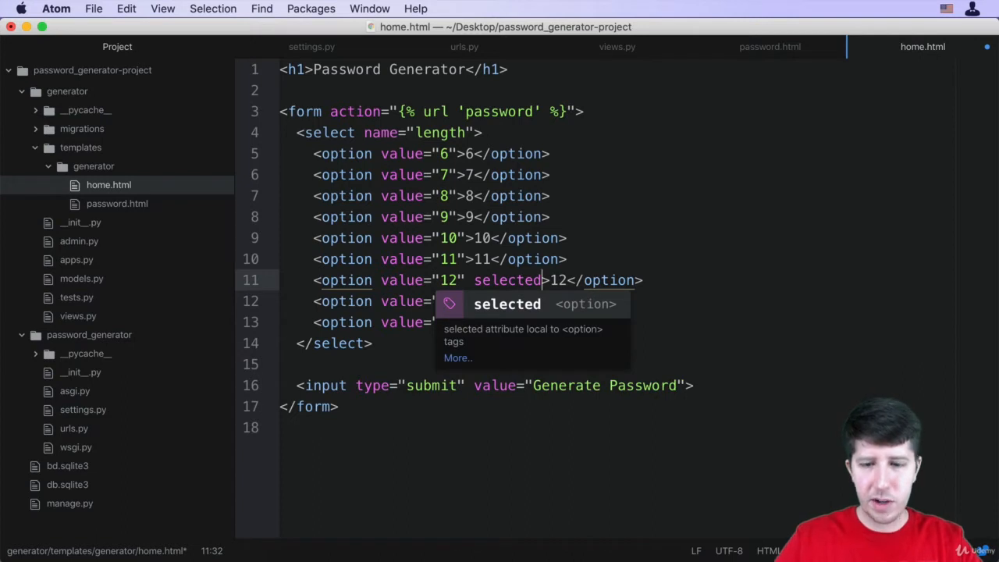
type("=\"")
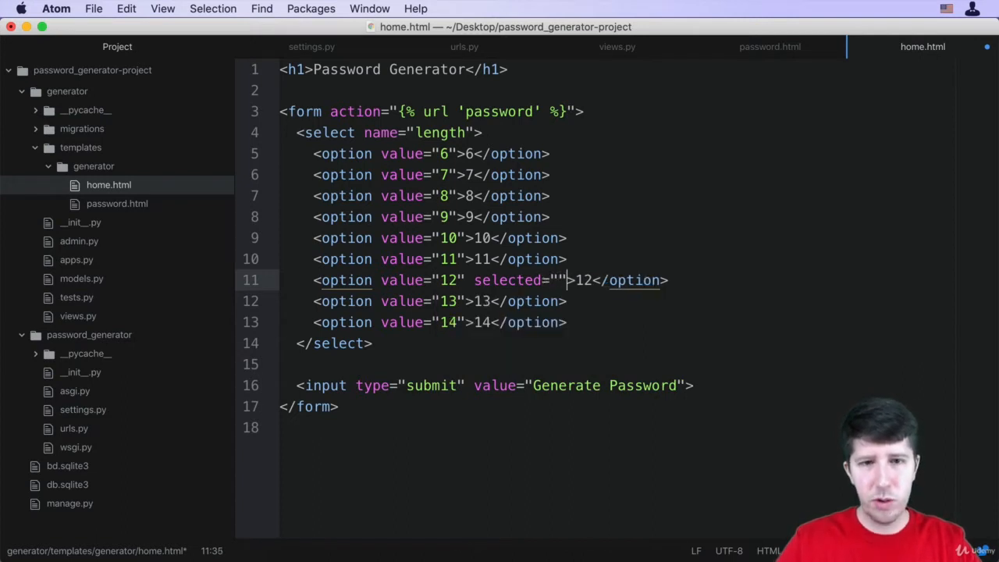
key("BackSpace")
type("\"")
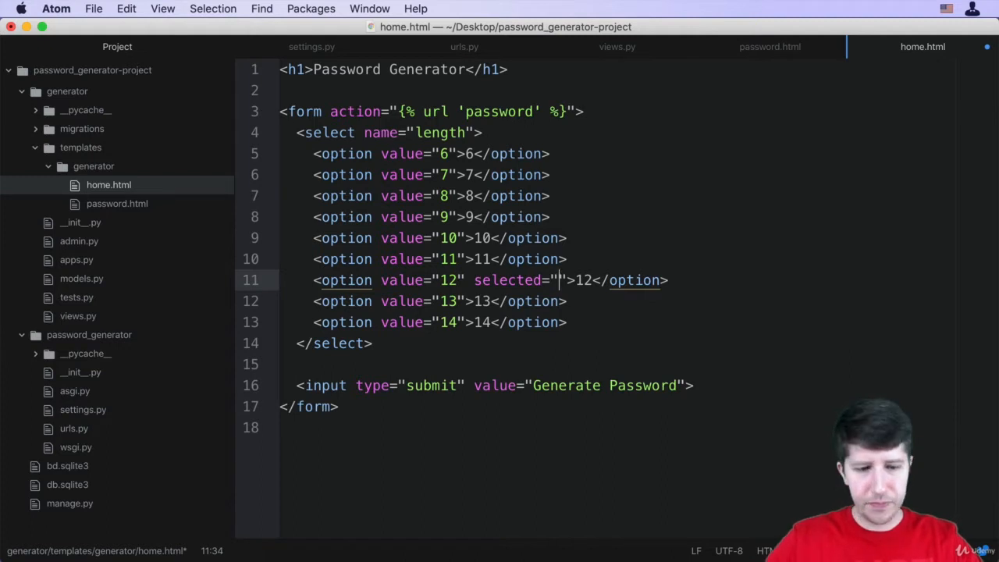
type("selected")
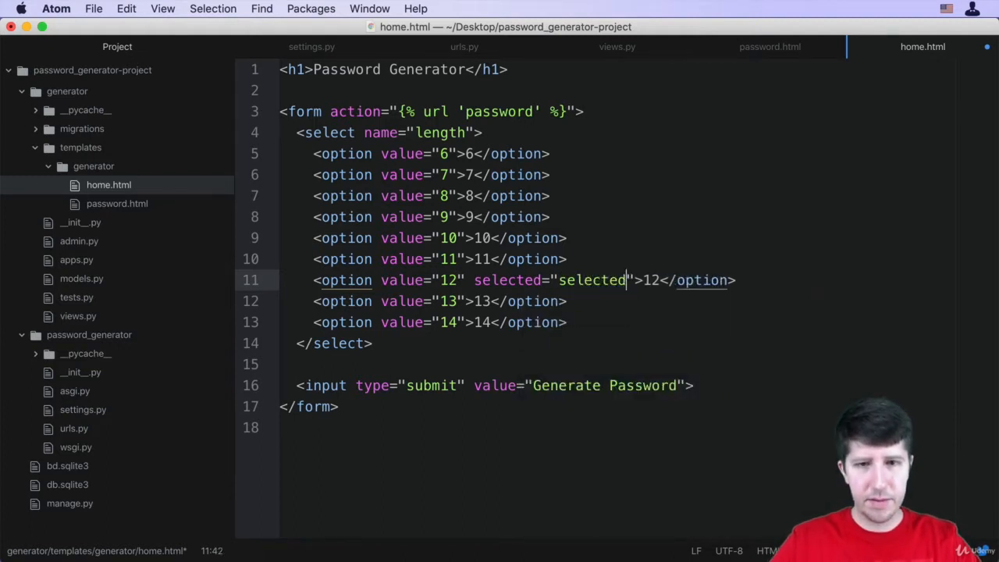
key("super+s")
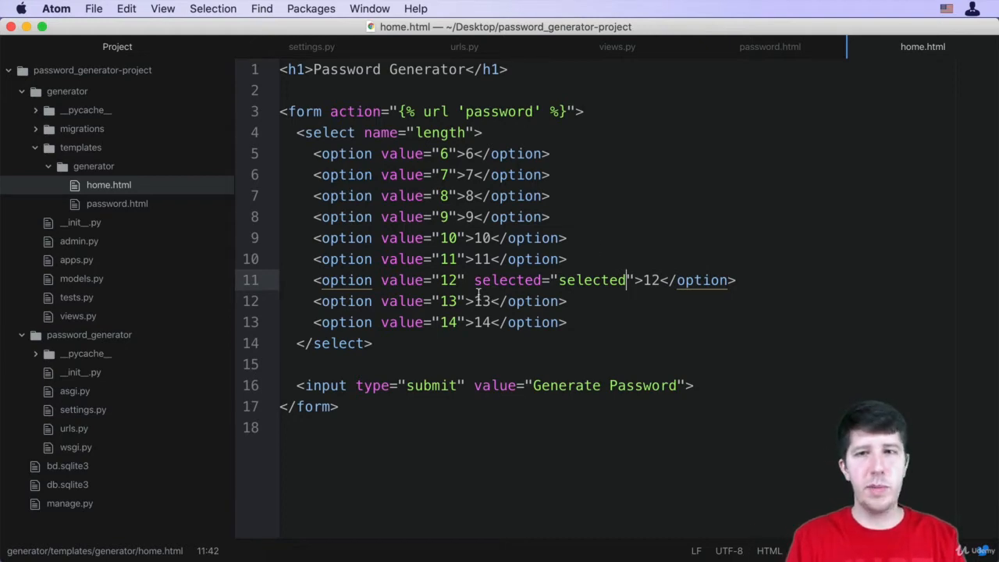
- Reload the generator page, try lengths 9 and 13, and leave it back at the default 12
left_click(420, 557)
key("super+r")
left_click(33, 140)
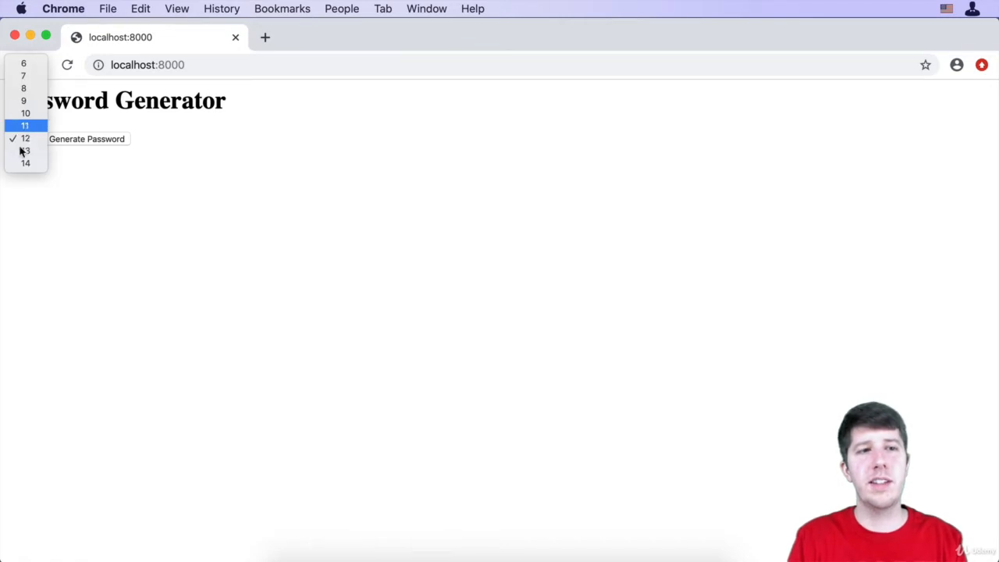
left_click(23, 101)
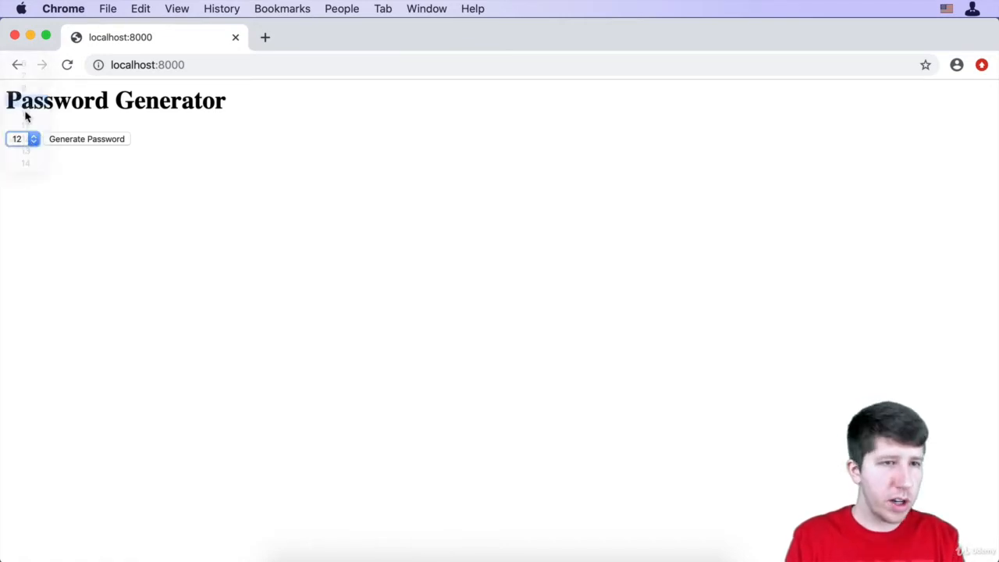
left_click(23, 140)
left_click(31, 188)
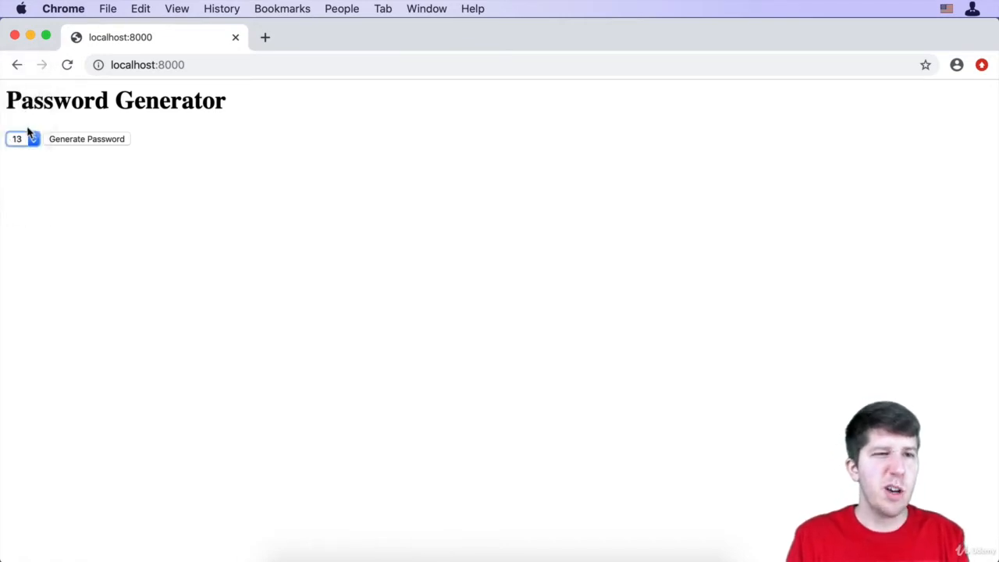
left_click(32, 139)
left_click(26, 126)
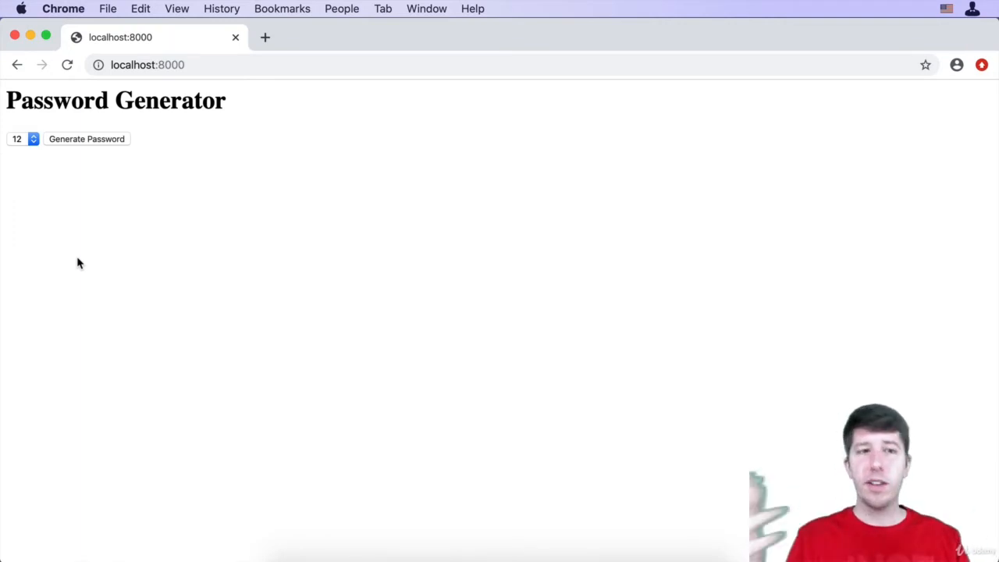
left_click(566, 556)
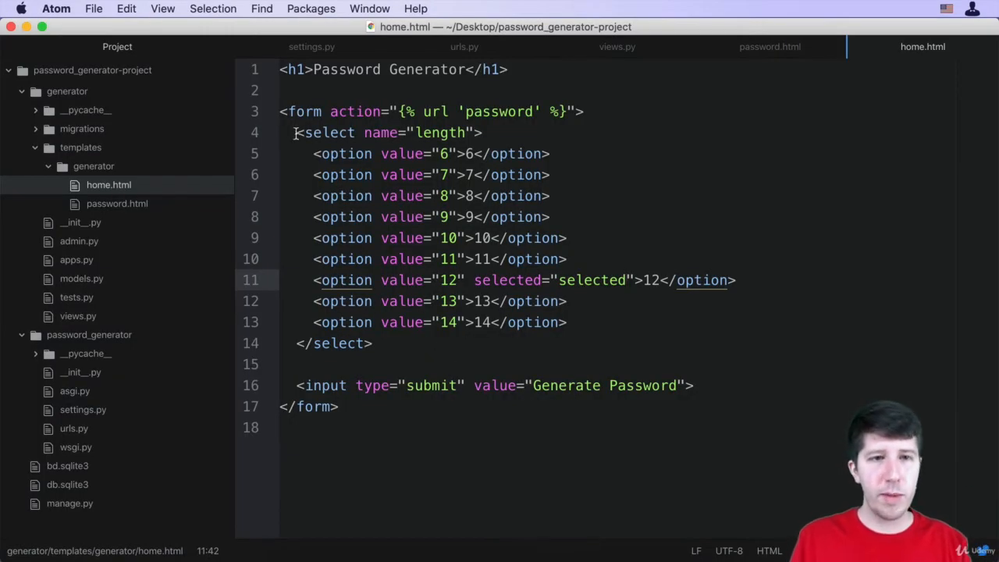
- Add <input type="checkbox" name="uppercase"> after the length list, save, and reload the page
left_click_drag(295, 133, 412, 352)
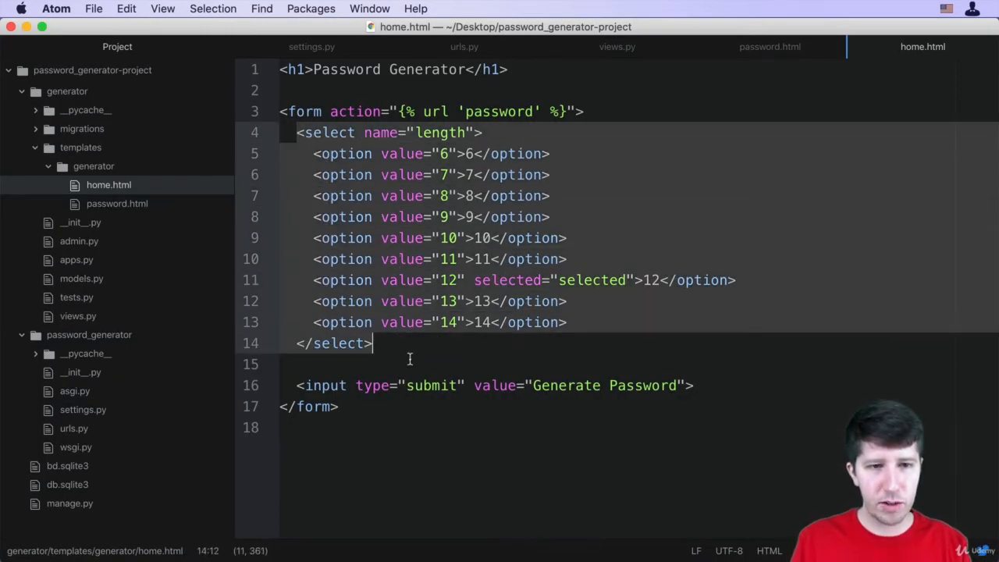
left_click(398, 343)
key("Return")
key("Return")
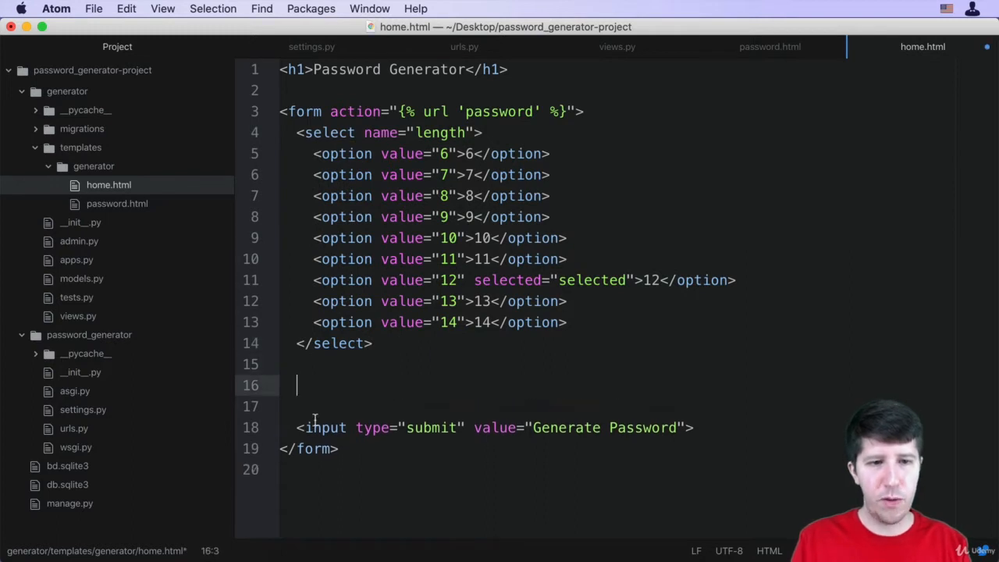
type("<")
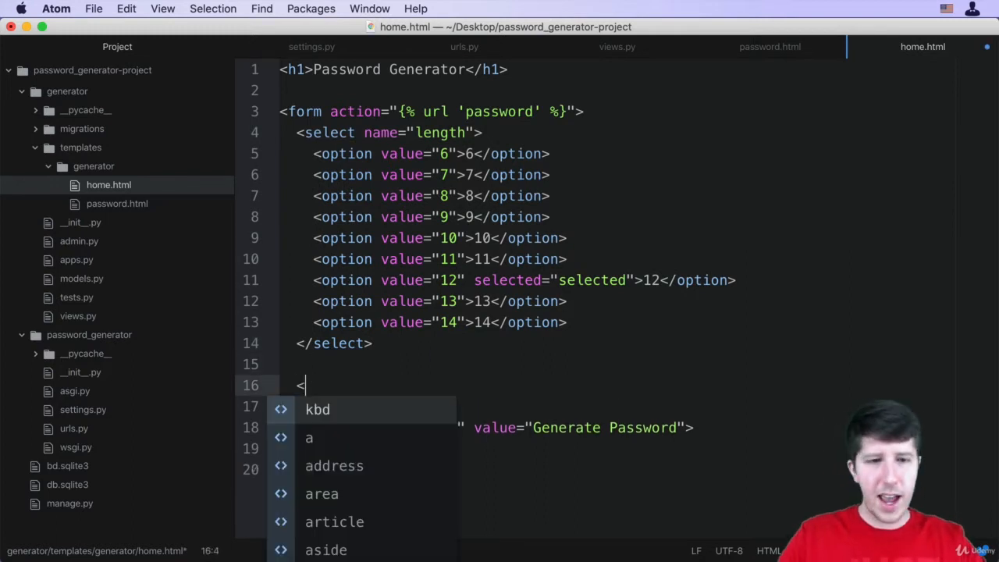
type("input")
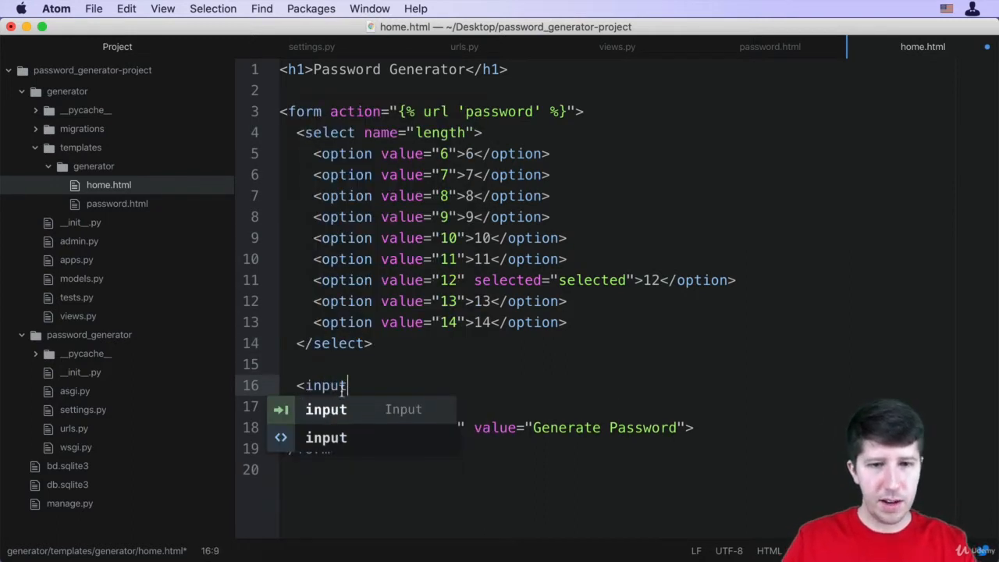
key("Escape")
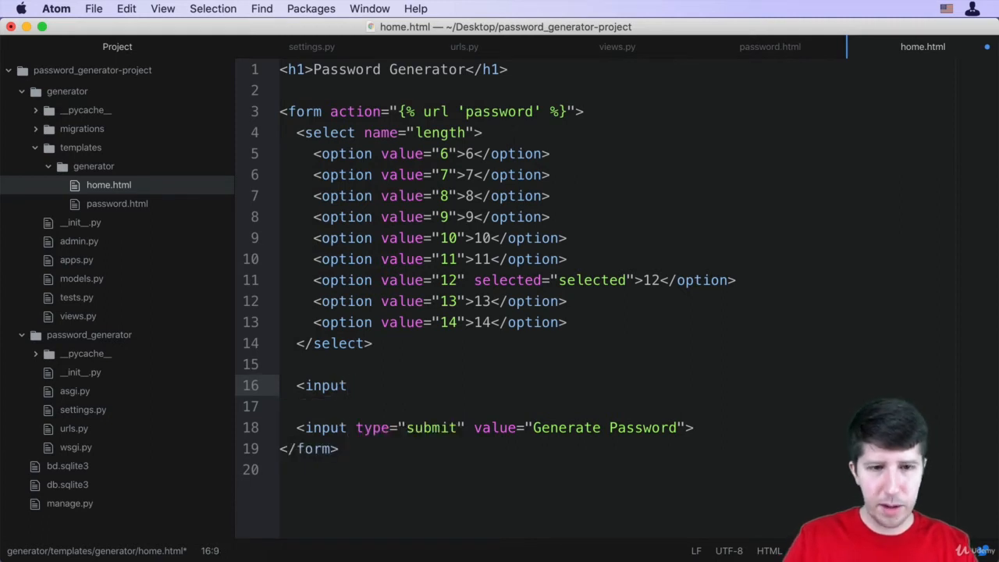
type("t")
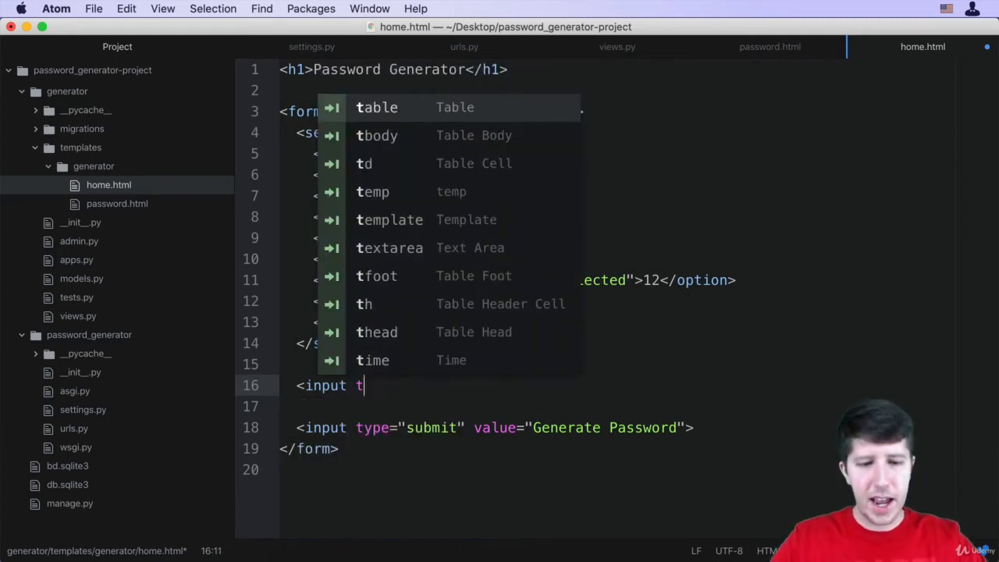
type("ype=\"")
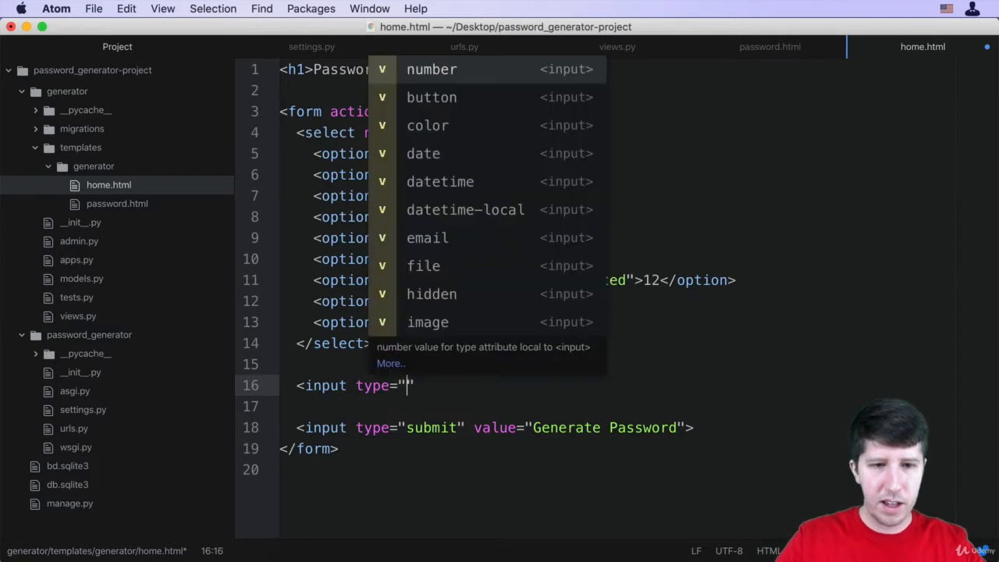
type("check")
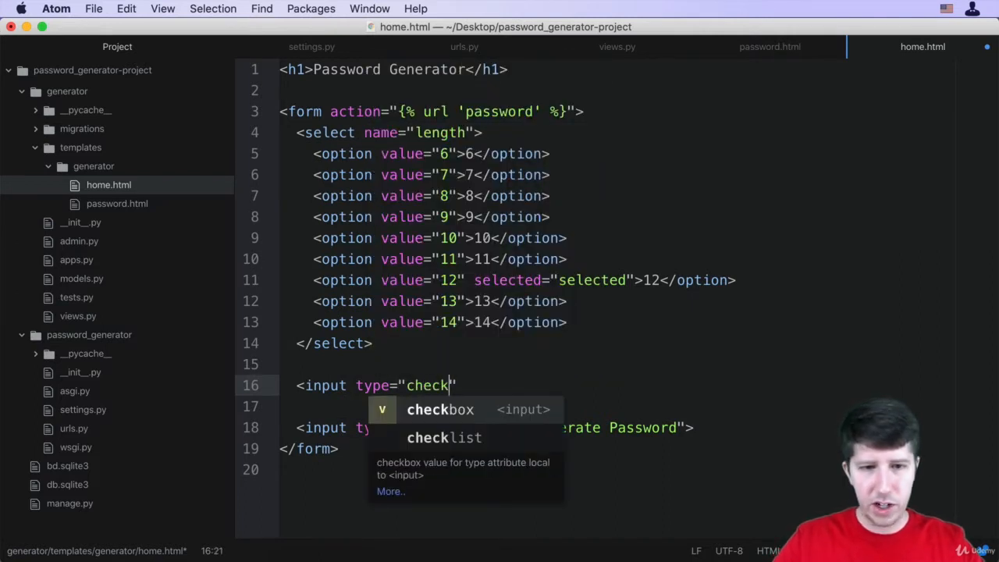
type("box\" ")
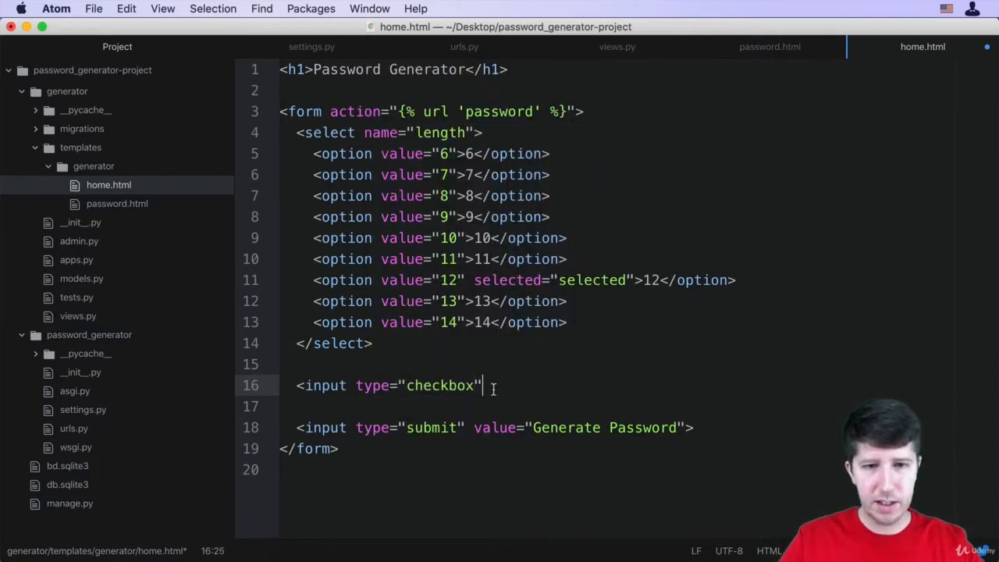
type("name")
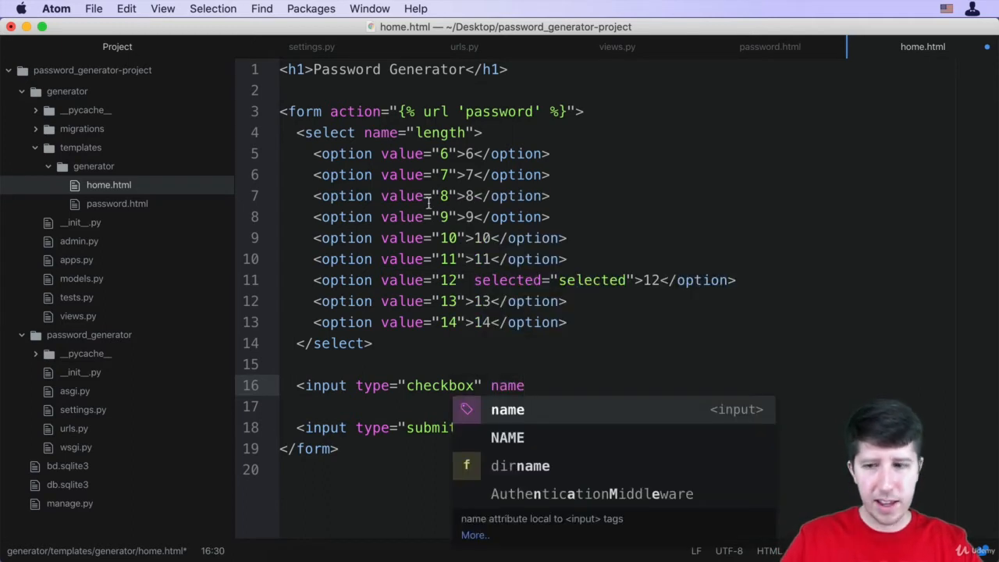
type("=")
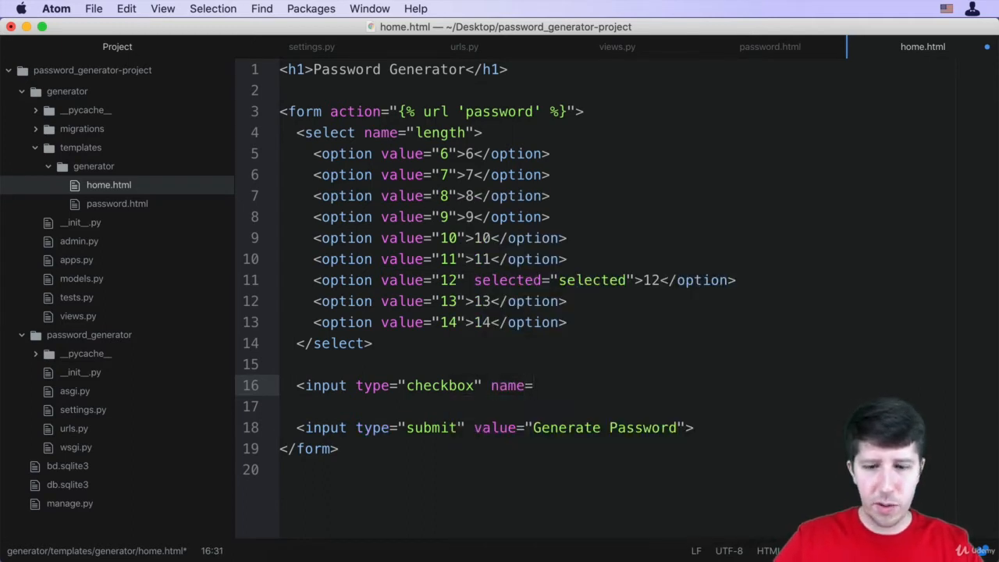
type("\"uppercase")
key("Right")
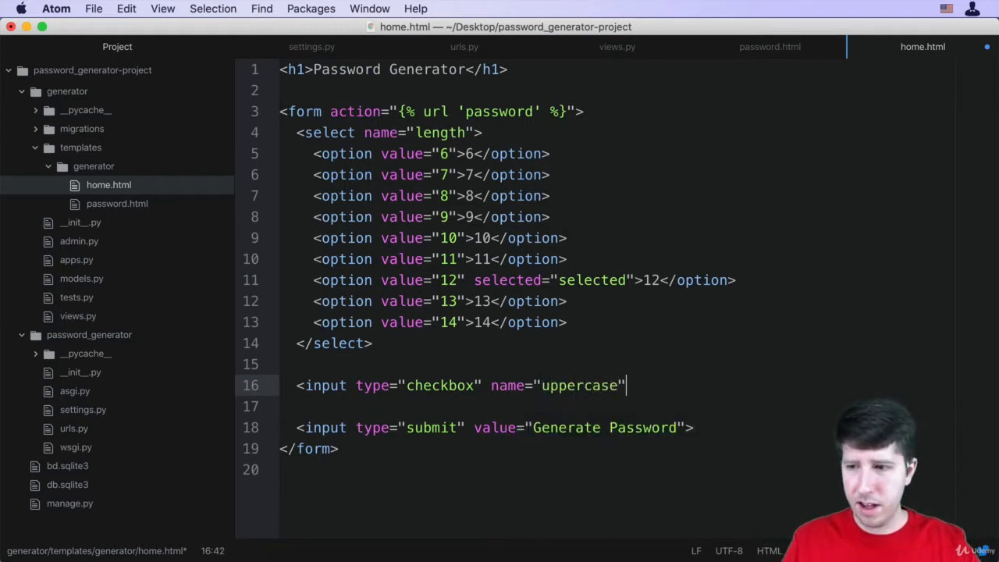
type(">")
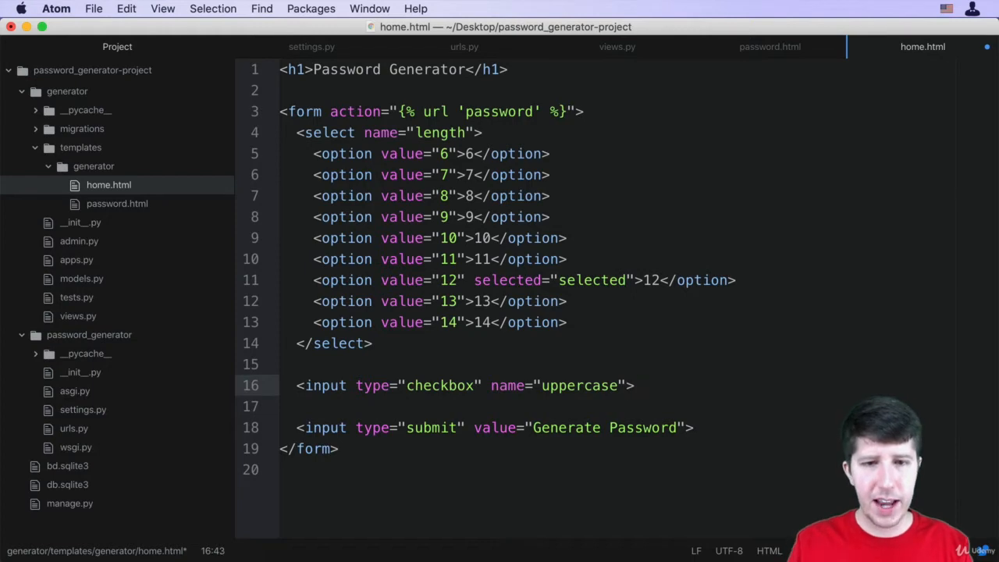
key("super+s")
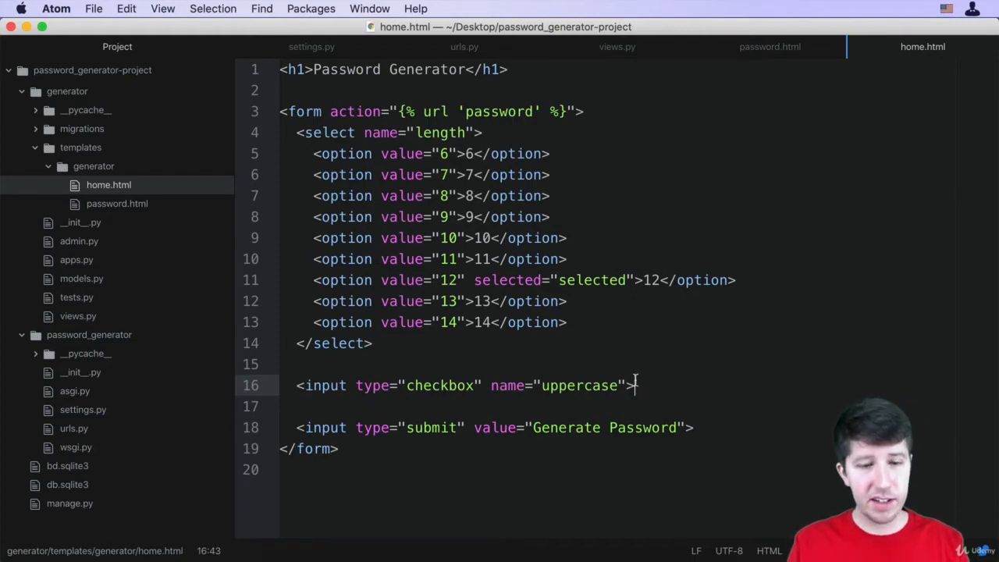
key("super+Tab")
key("super+r")
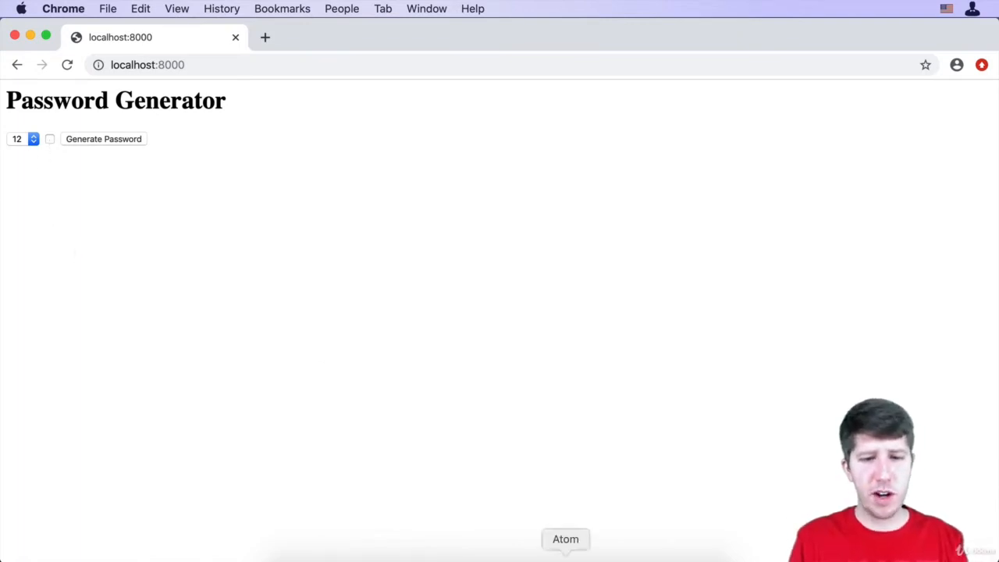
- Add a <br> tag above the uppercase checkbox and paste another below it
left_click(566, 551)
left_click(385, 360)
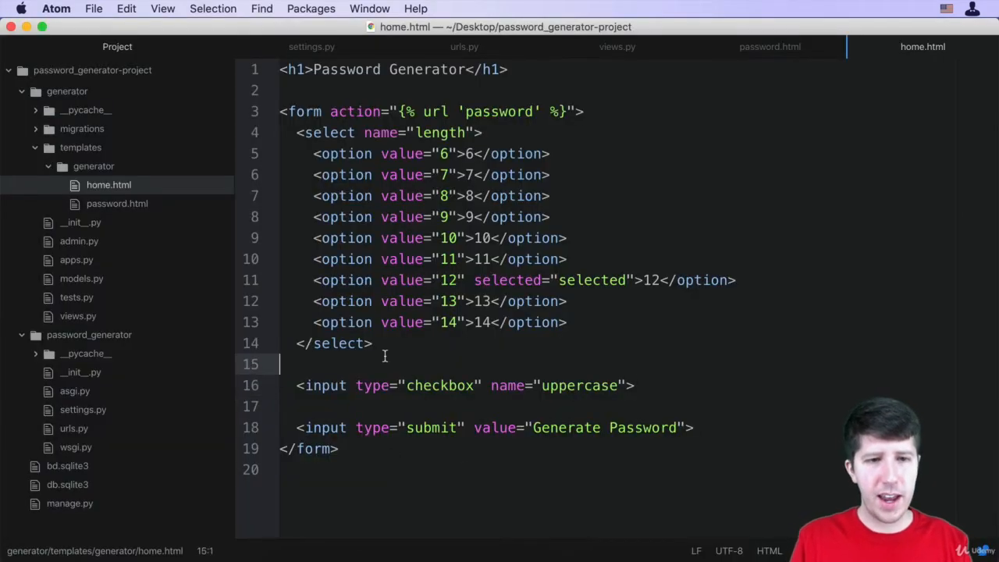
type("<")
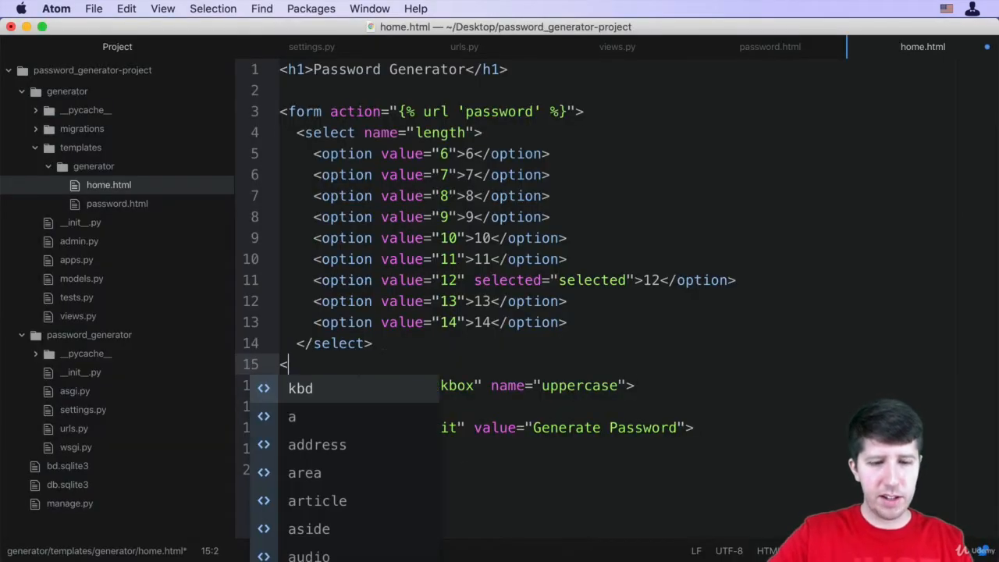
type("br>")
left_click_drag(322, 365, 279, 364)
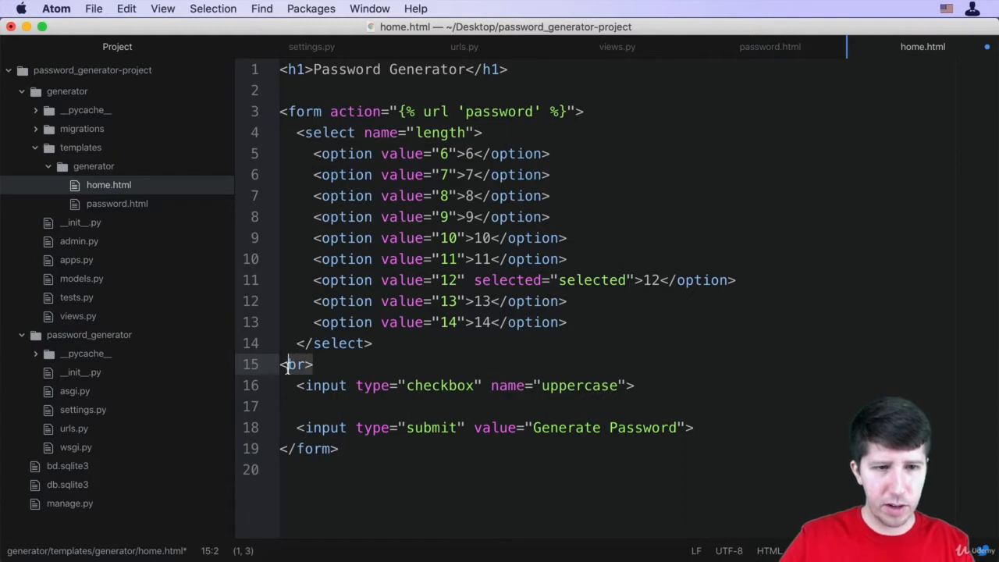
key("super+c")
left_click(640, 386)
key("Return")
key("super+v")
- Save home.html, indent the first <br>, and reload the page to see the stacked form
key("super+s")
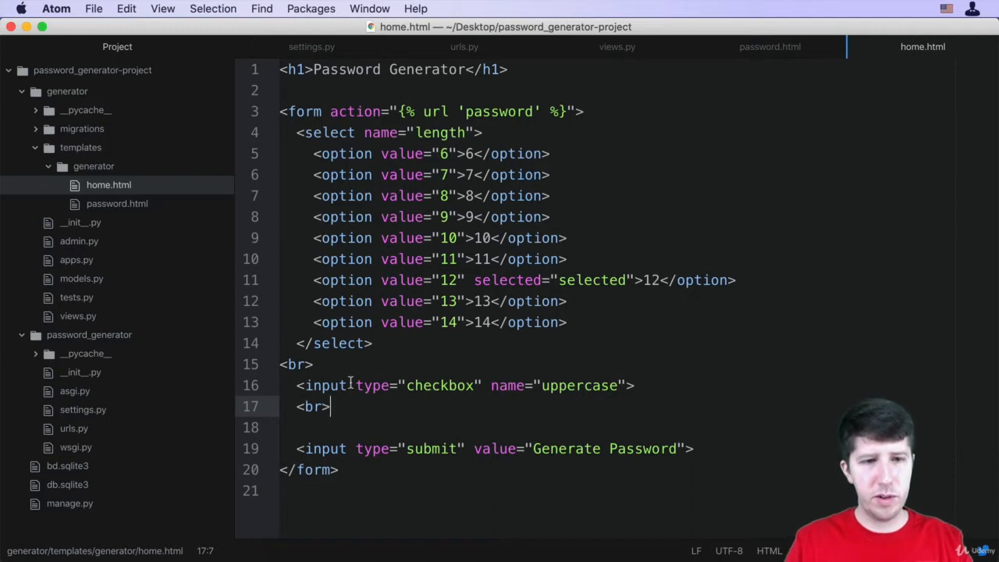
left_click(278, 364)
key("Tab")
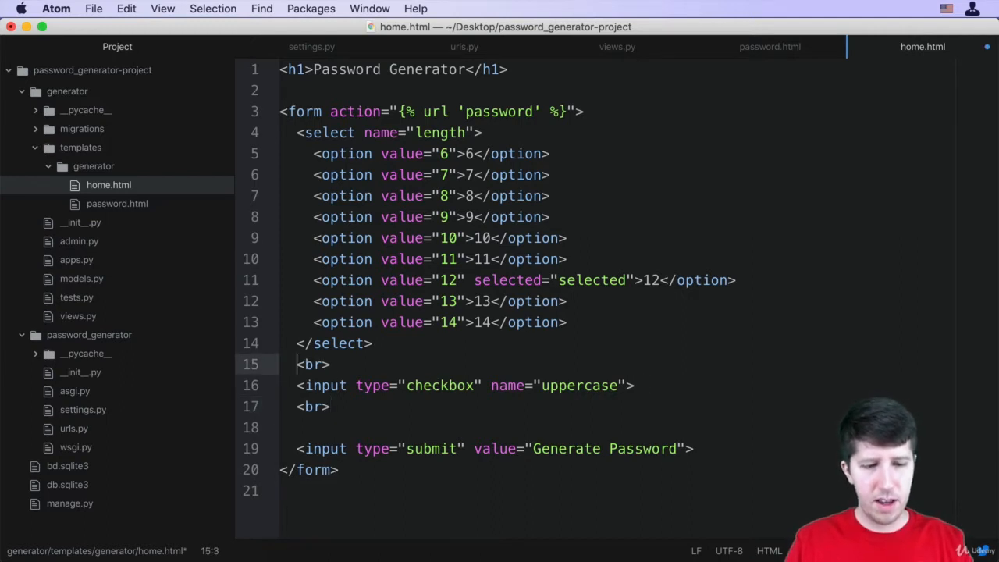
key("super+Tab")
key("super+r")
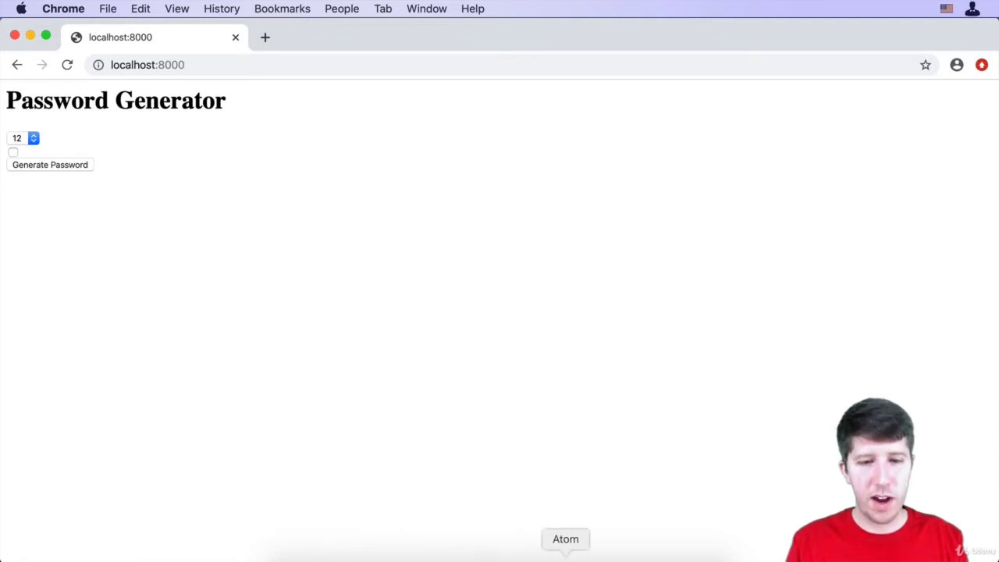
- Label the checkbox Uppercase in home.html, save, and reload the page
left_click(565, 555)
left_click(650, 385)
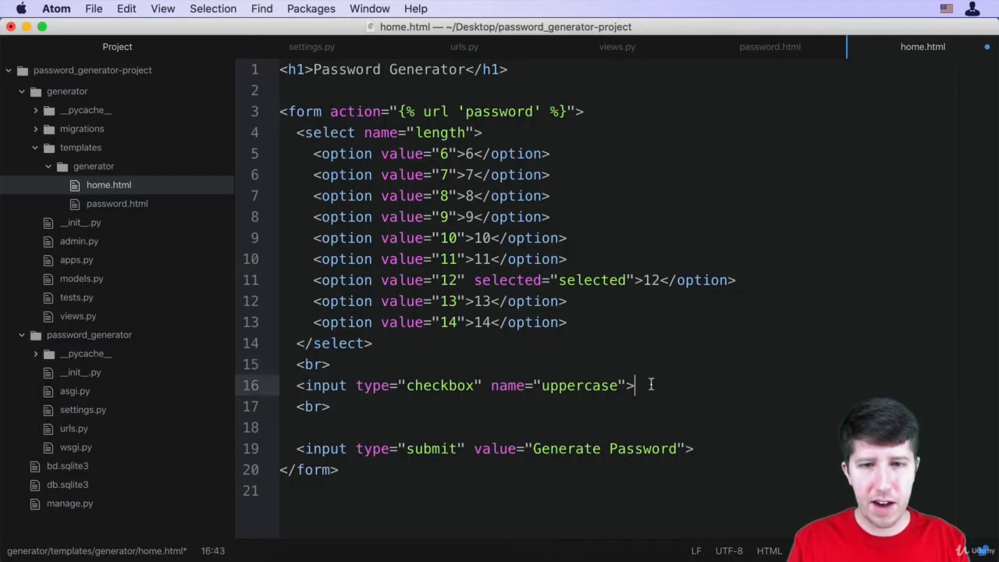
type("Upp")
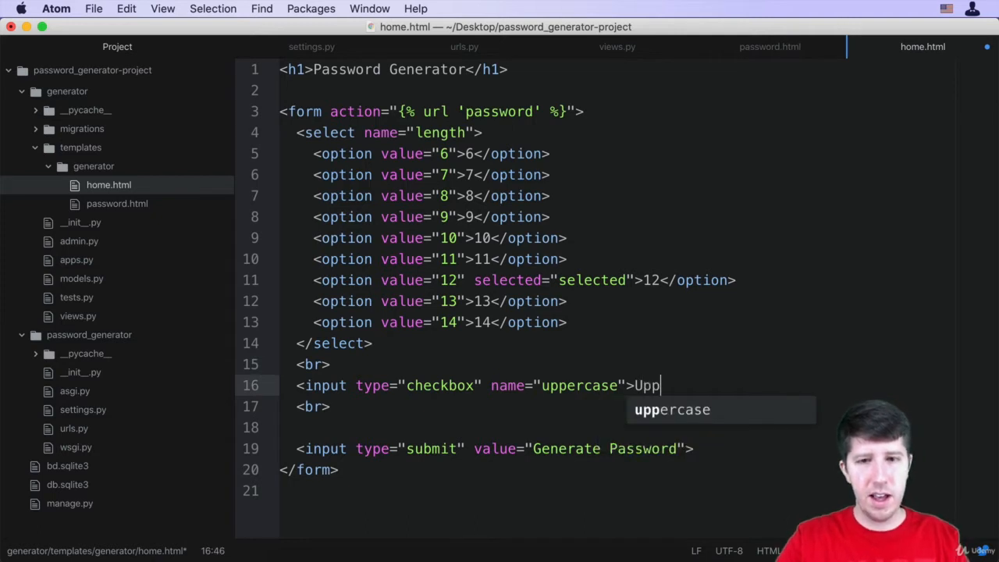
type("sercase")
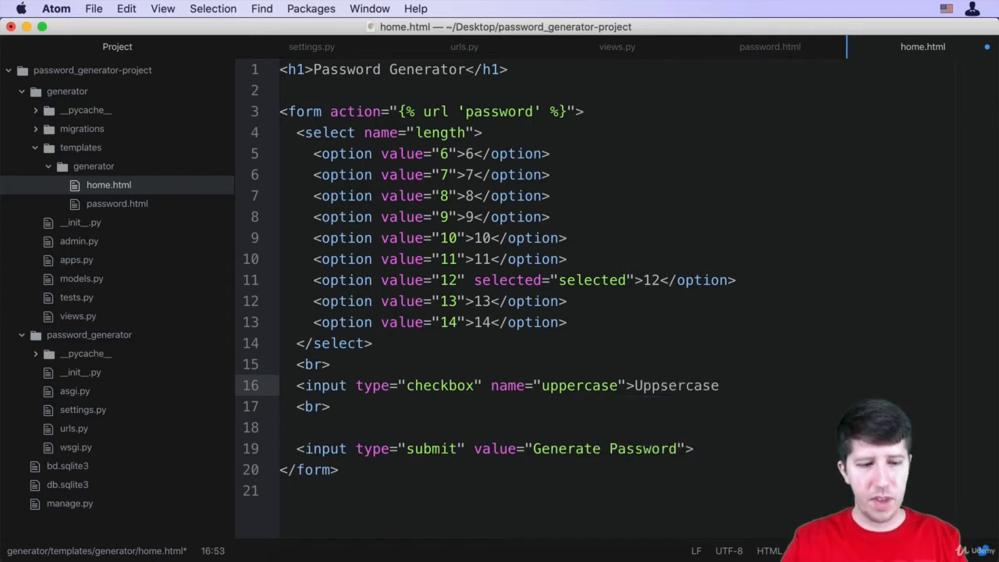
key("super+s")
left_click(376, 554)
key("super+r")
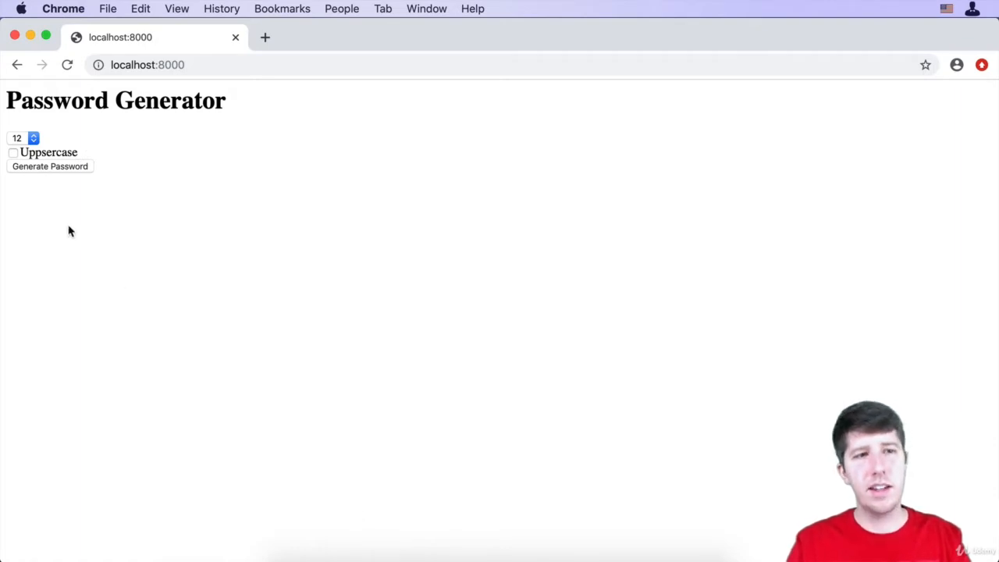
- Fix the 'Uppsercase' typo, save and reload, then select the checkbox and <br> lines 16–17
left_click(567, 554)
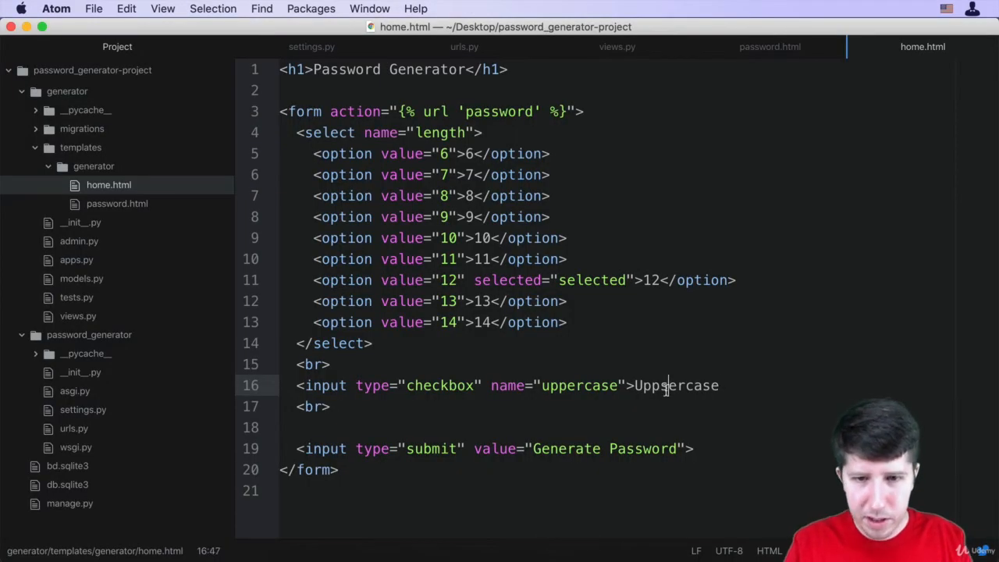
key("BackSpace")
key("super+s")
left_click(468, 554)
key("super+r")
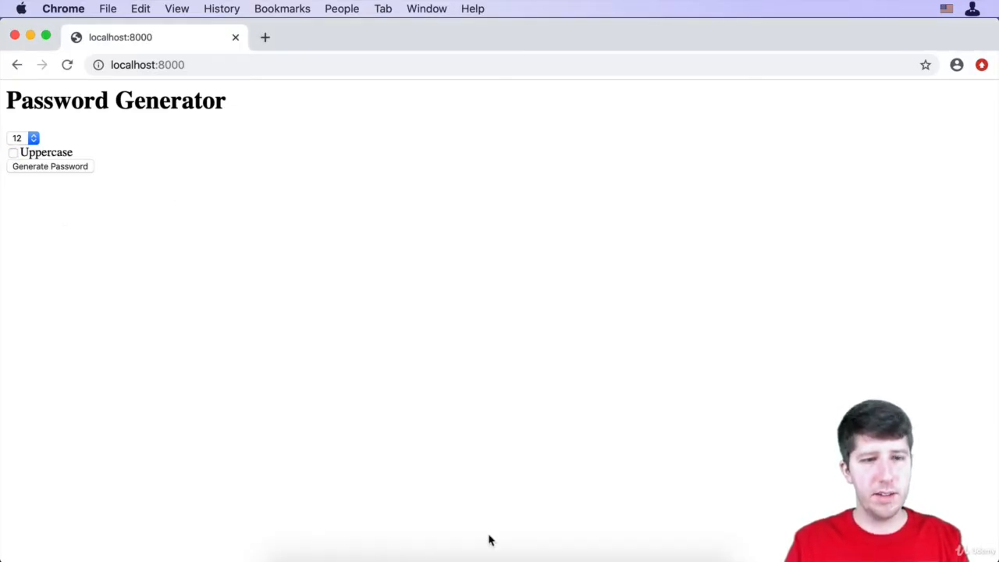
left_click(567, 554)
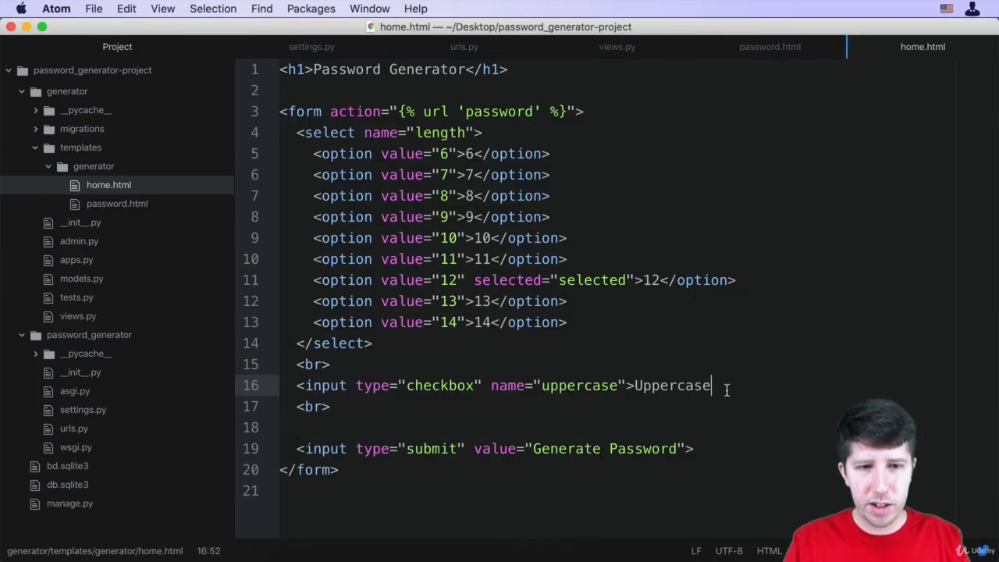
left_click_drag(710, 386, 297, 385)
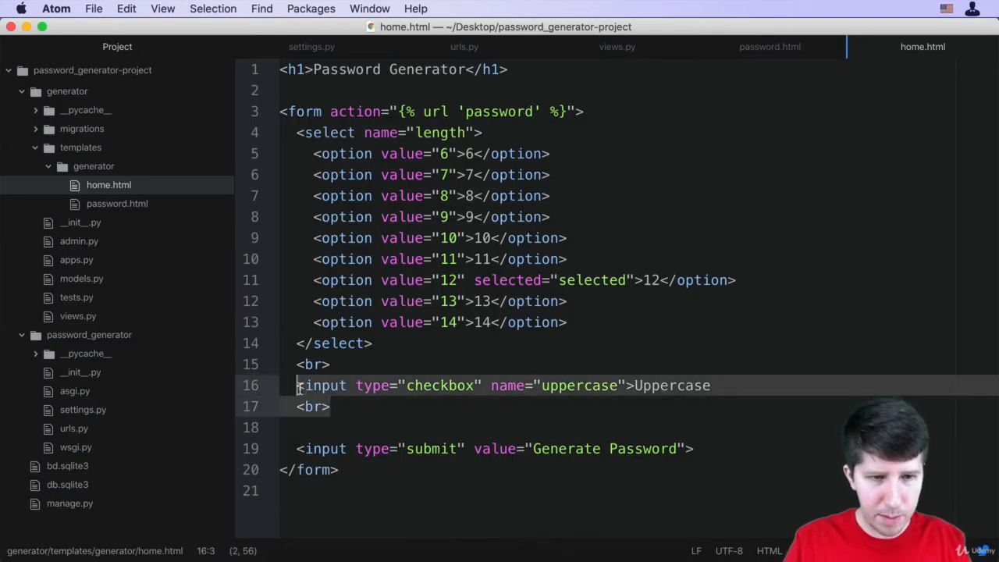
- Paste two copies of the Uppercase checkbox and line-break lines below the original
key("super+c")
left_click(350, 406)
key("Return")
key("super+v")
key("Return")
key("super+v")
- Rename the second checkbox to name numbers with label Numbers, spacing the labels
double_click(568, 426)
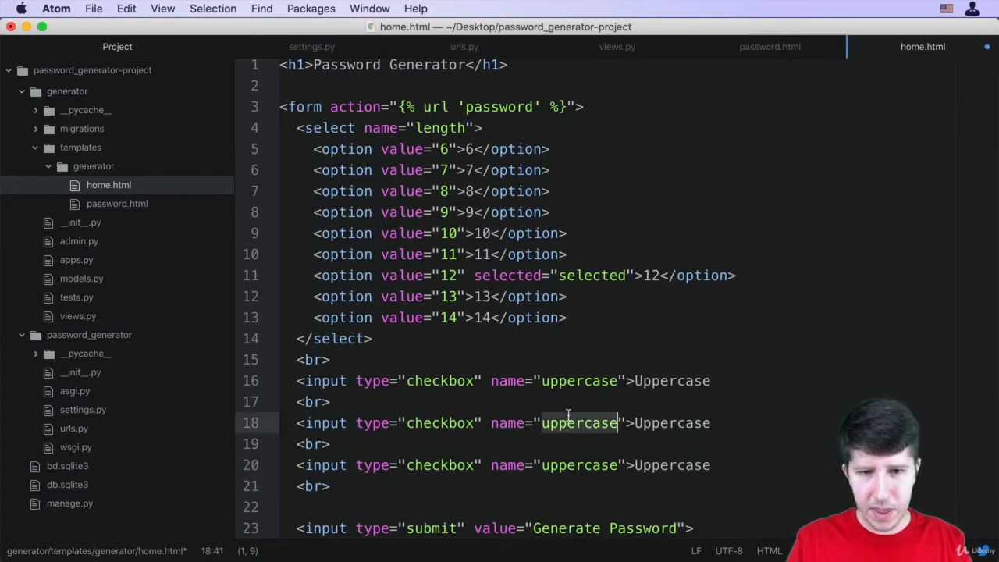
type("num")
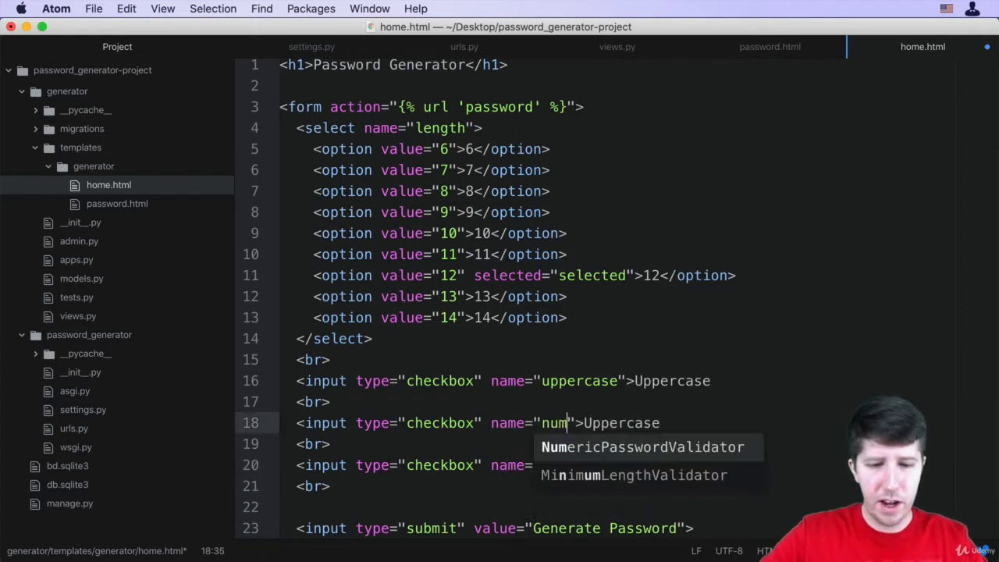
type("bers")
left_click_drag(699, 423, 616, 423)
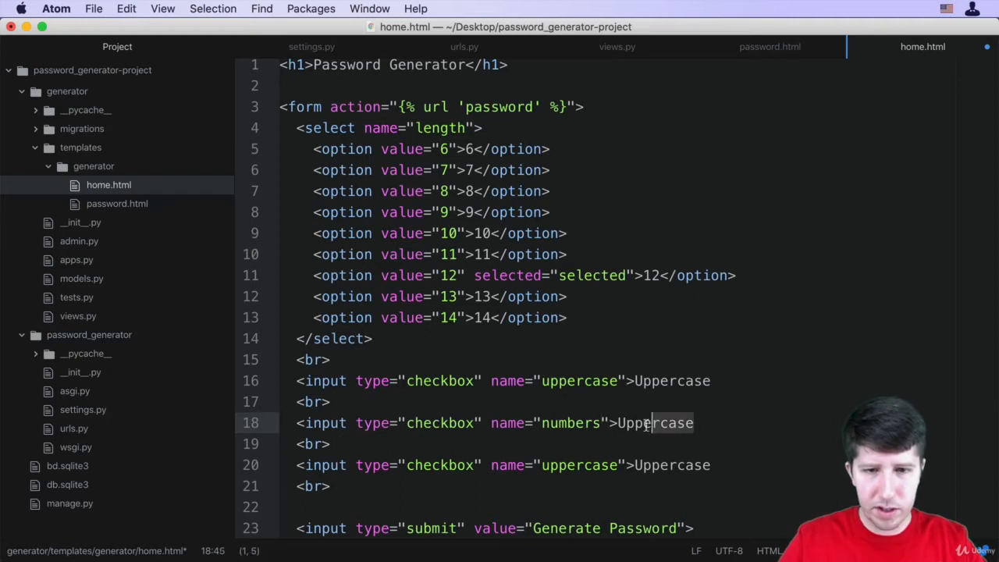
type("N")
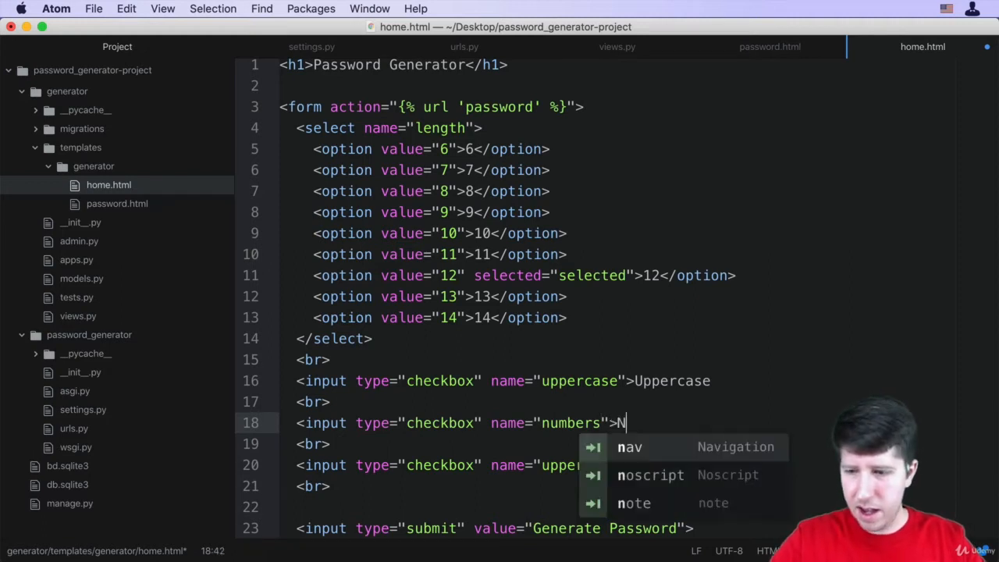
type("umbers")
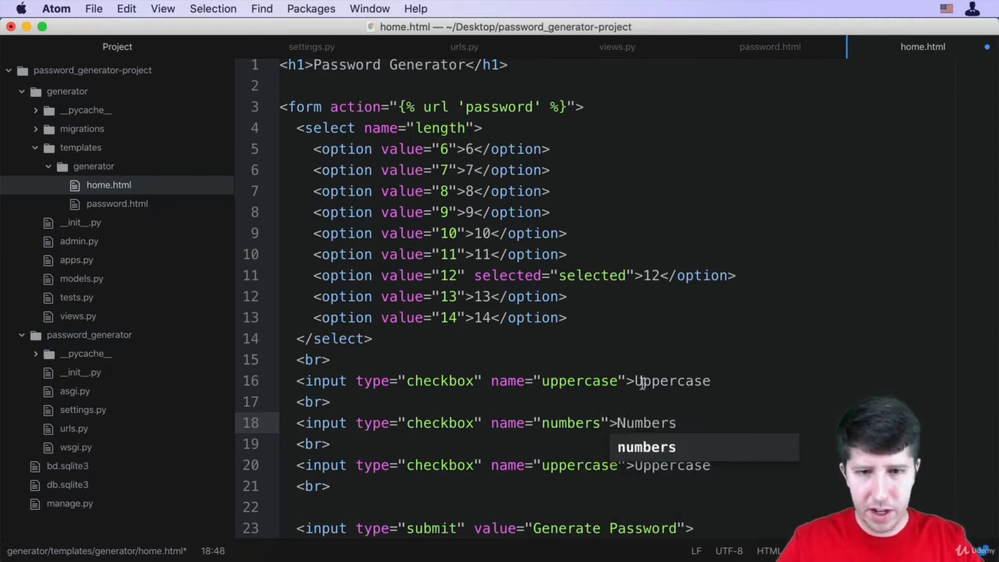
left_click(636, 380)
left_click(616, 423)
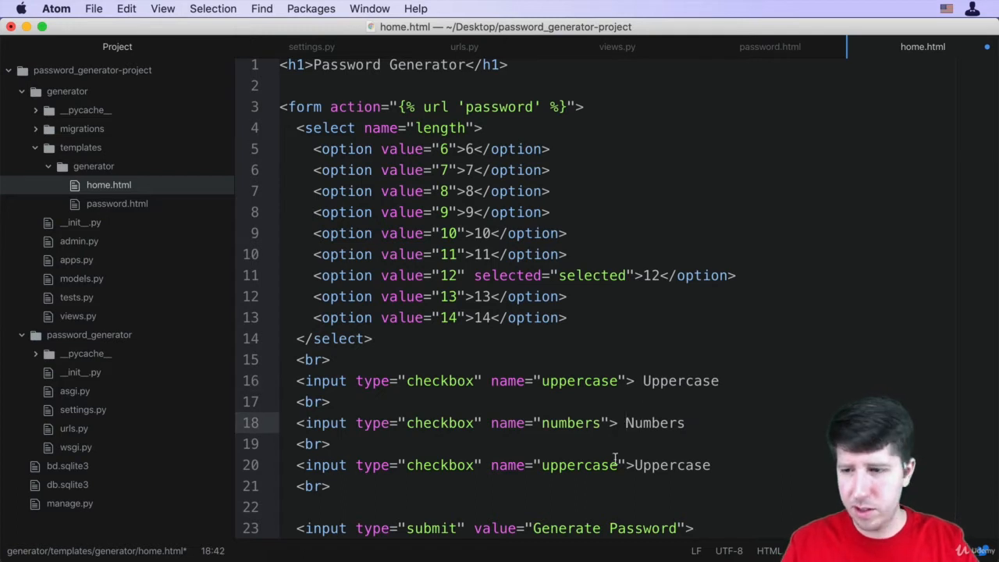
- Rename the third checkbox to special / Special Characters and reload to show all three
double_click(559, 464)
type("special")
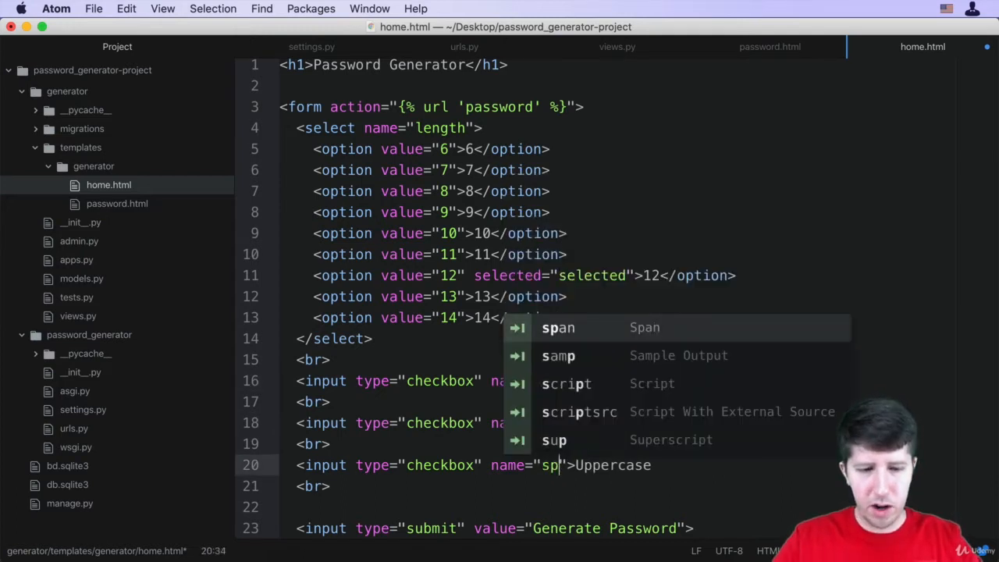
double_click(648, 465)
type("Special Character")
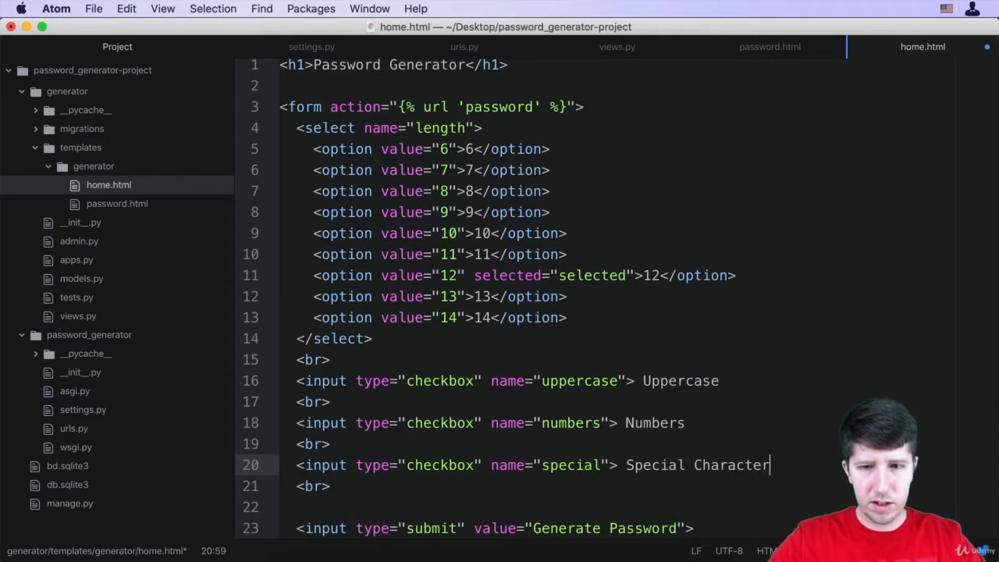
left_click(678, 476)
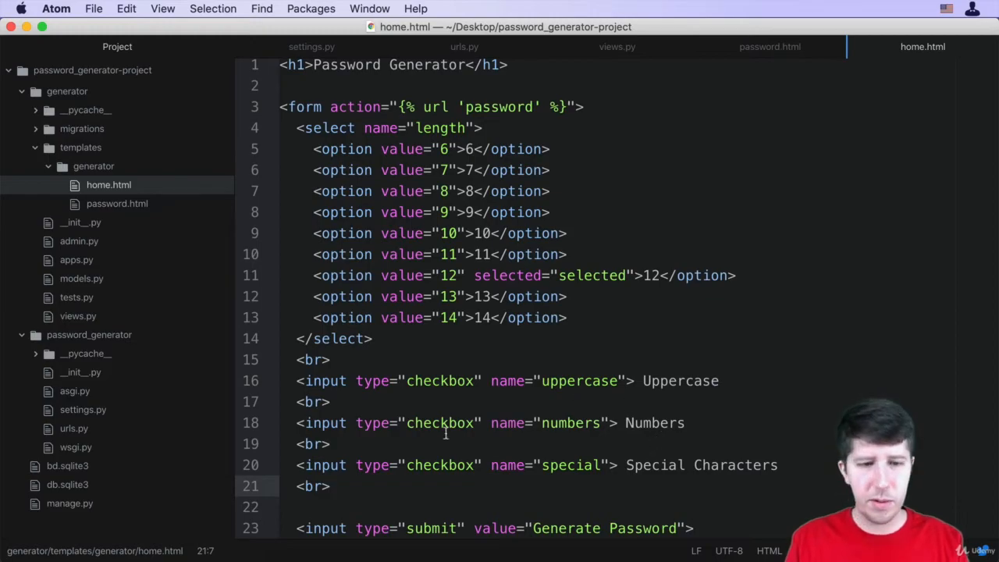
key("super+Tab")
key("super+r")
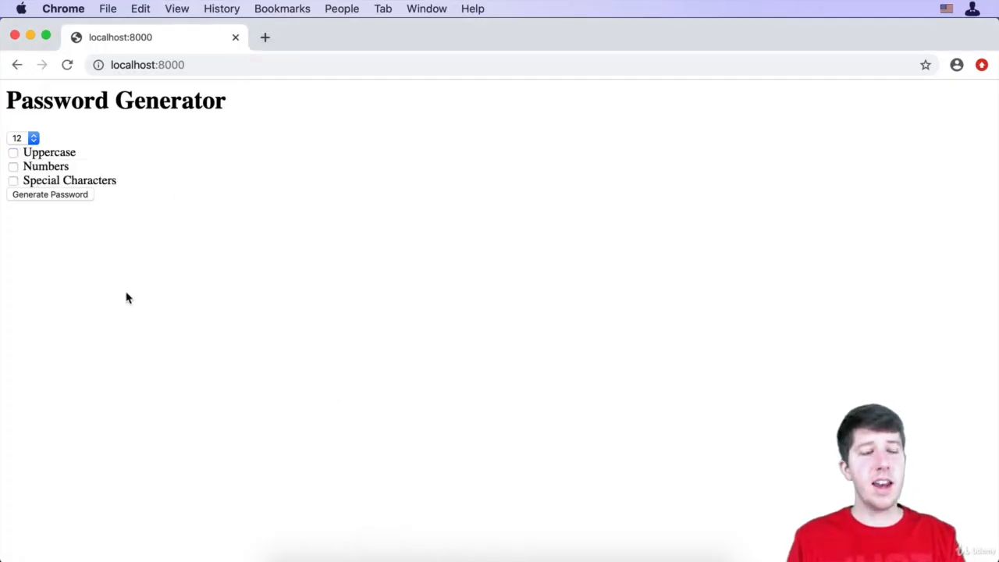
- Generate a password with Uppercase and Special Characters ticked, then start a new browser tab
left_click(13, 153)
left_click(13, 180)
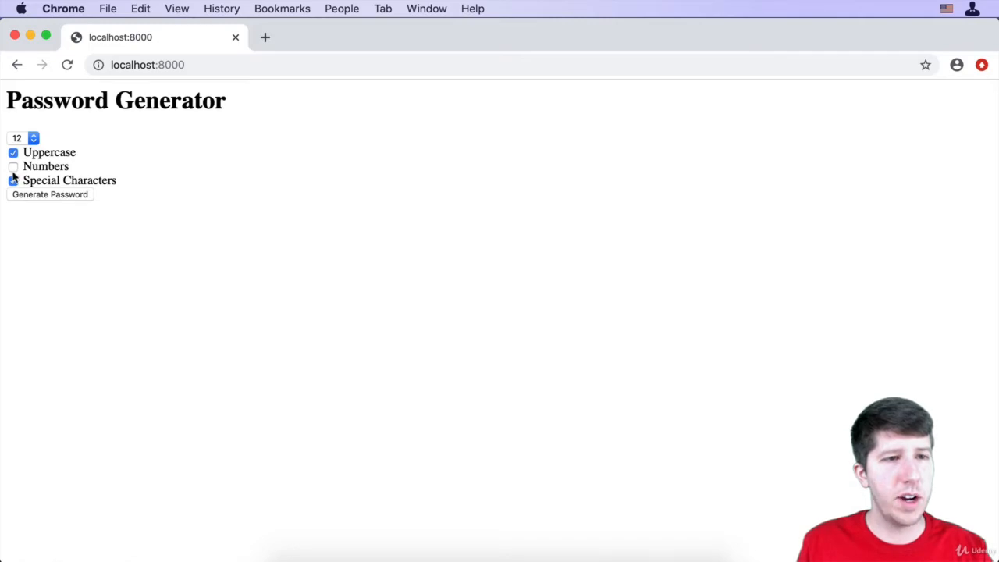
left_click(65, 194)
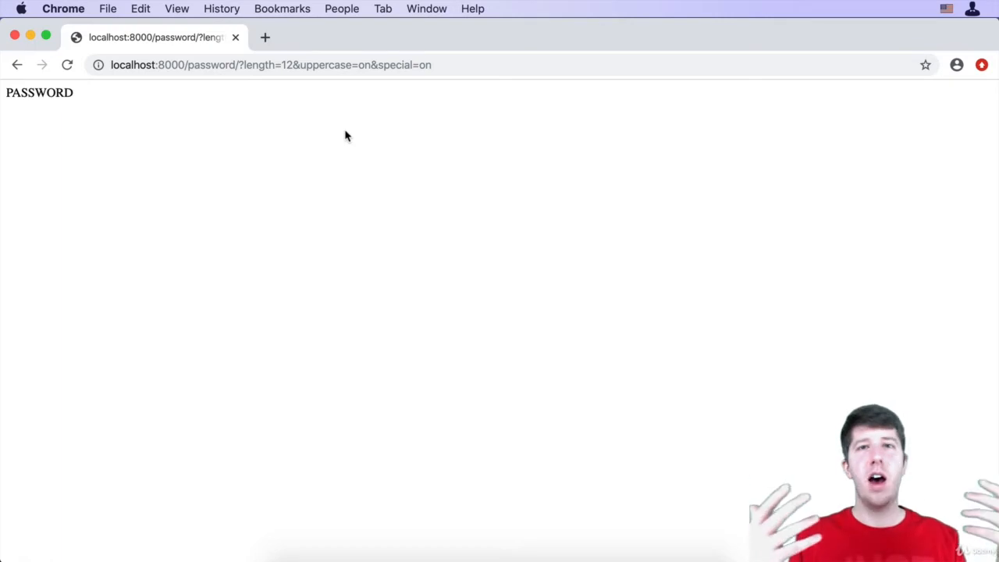
left_click(267, 36)
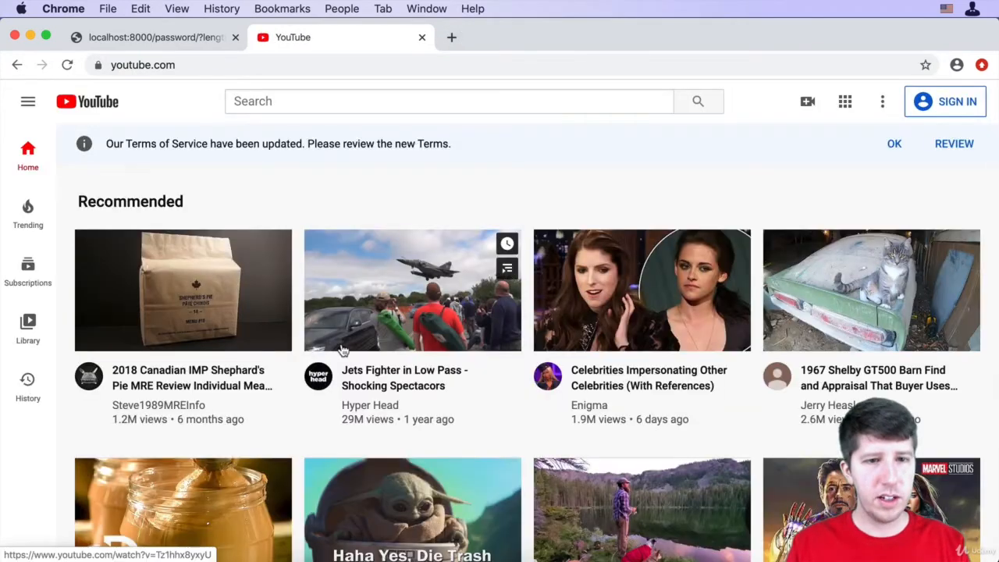
- Play the Jets Fighter in Low Pass video and highlight its video ID in the address
mouse_move(412, 290)
left_click(418, 372)
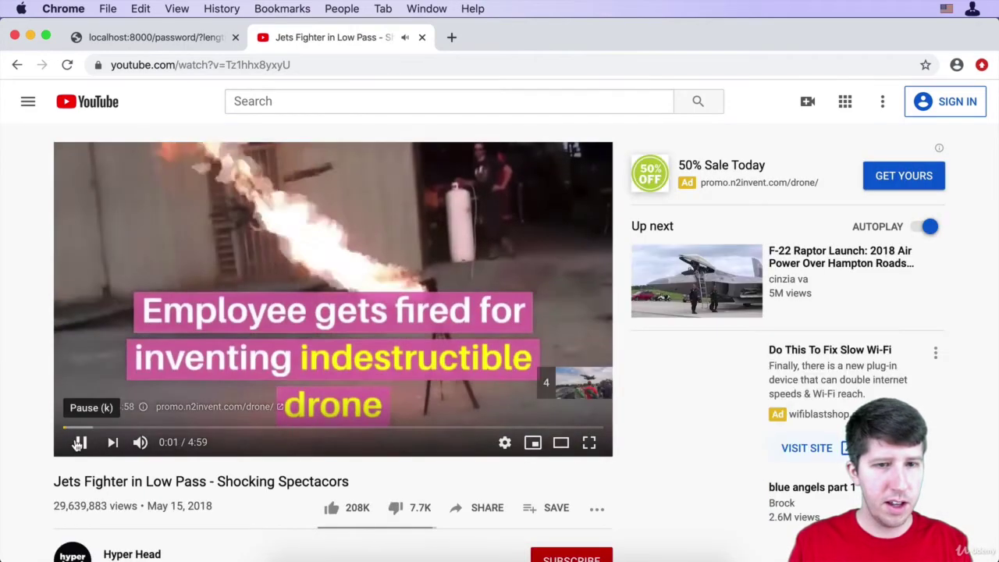
left_click(81, 442)
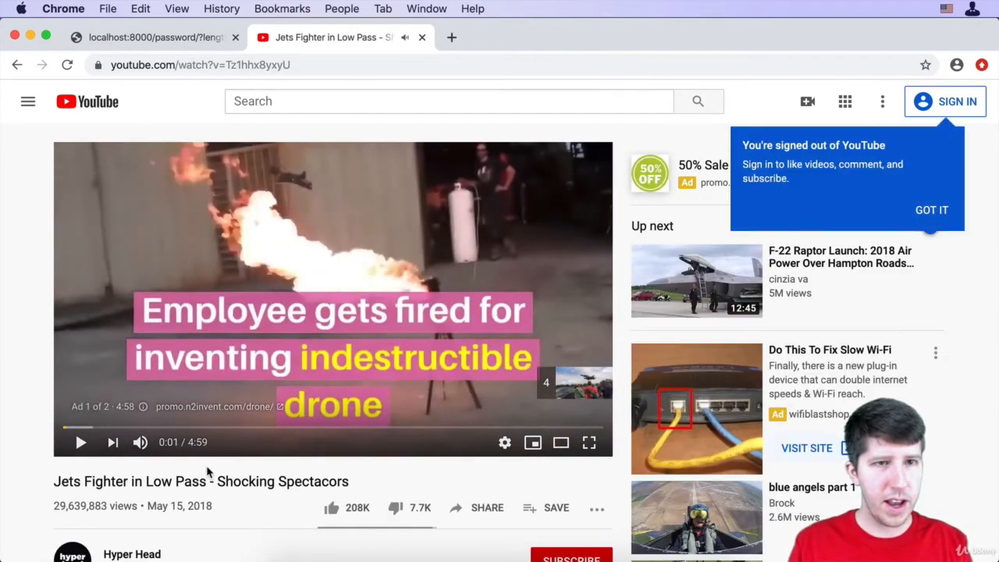
scroll(209, 471, "down", 1)
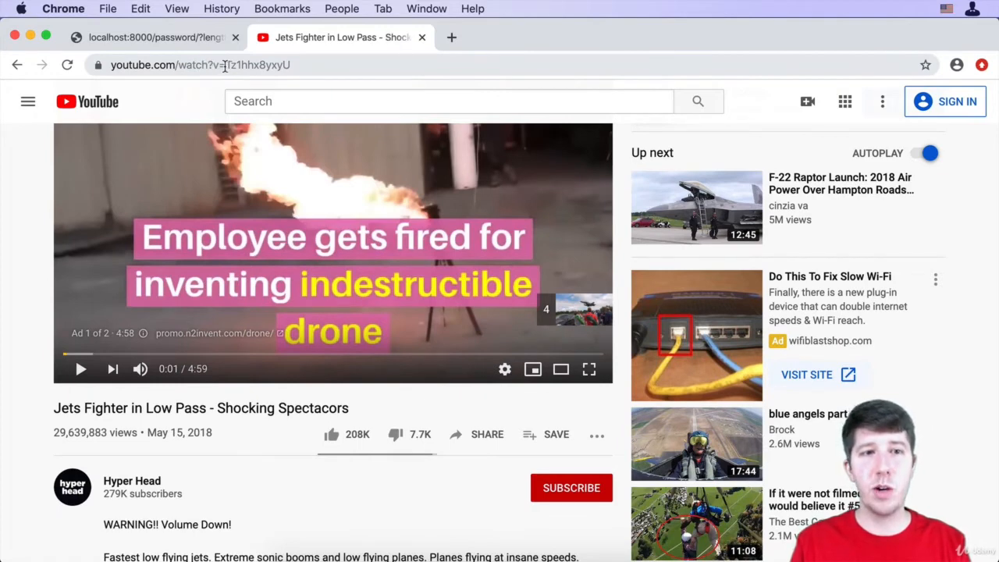
left_click(226, 65)
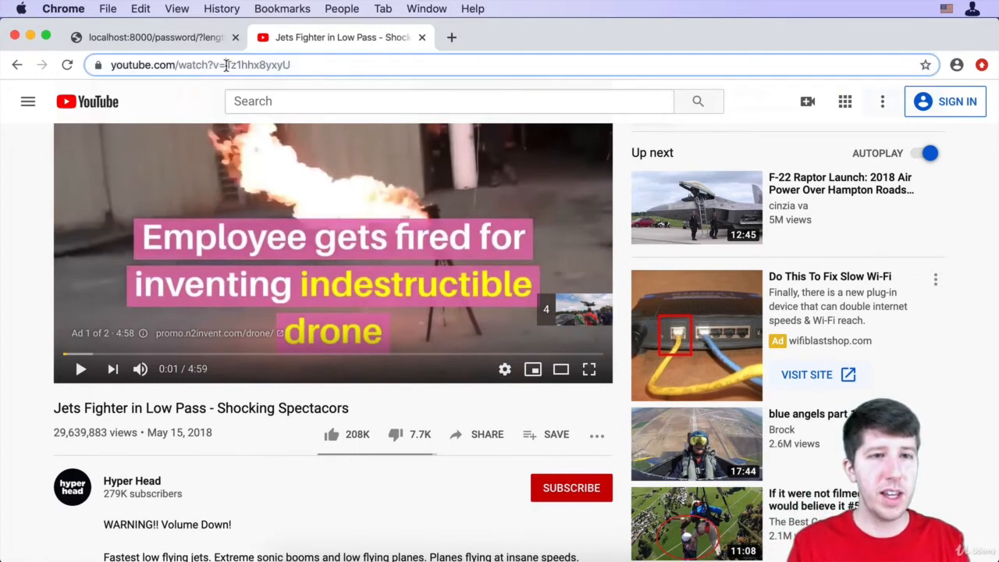
left_click_drag(226, 64, 290, 65)
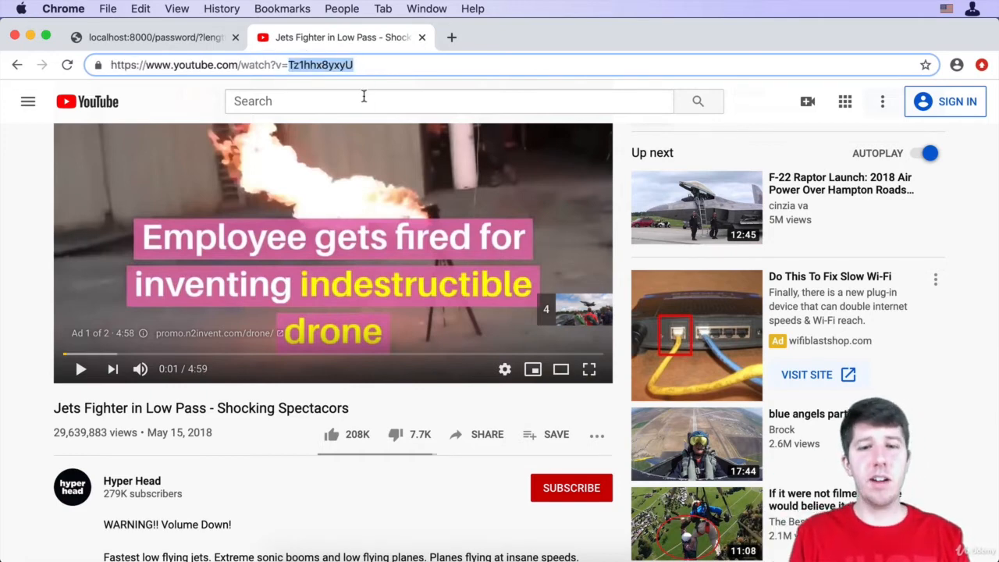
scroll(288, 398, "down", 5)
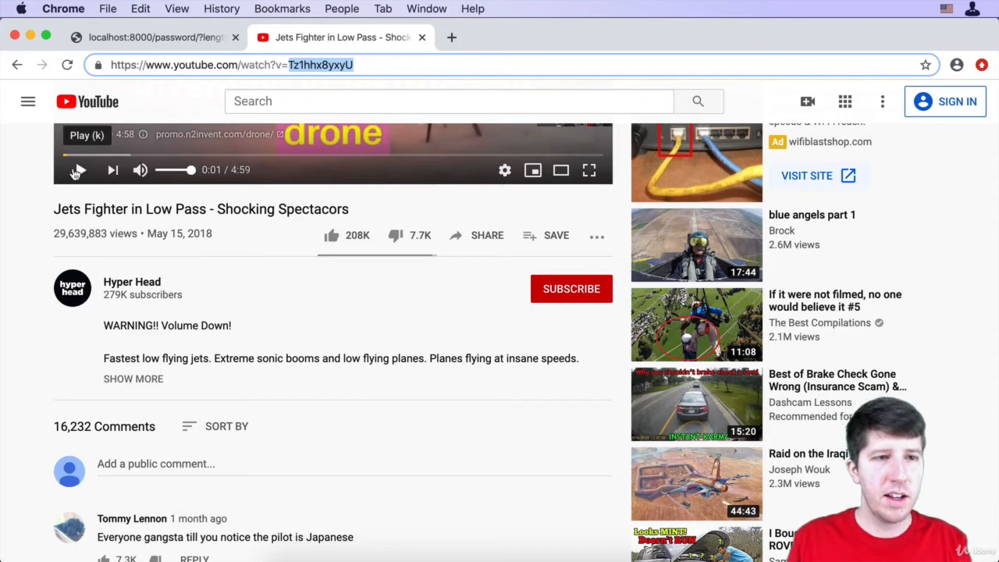
- Skip the ad and scrub the video forward to pause it at 0:22
left_click(80, 169)
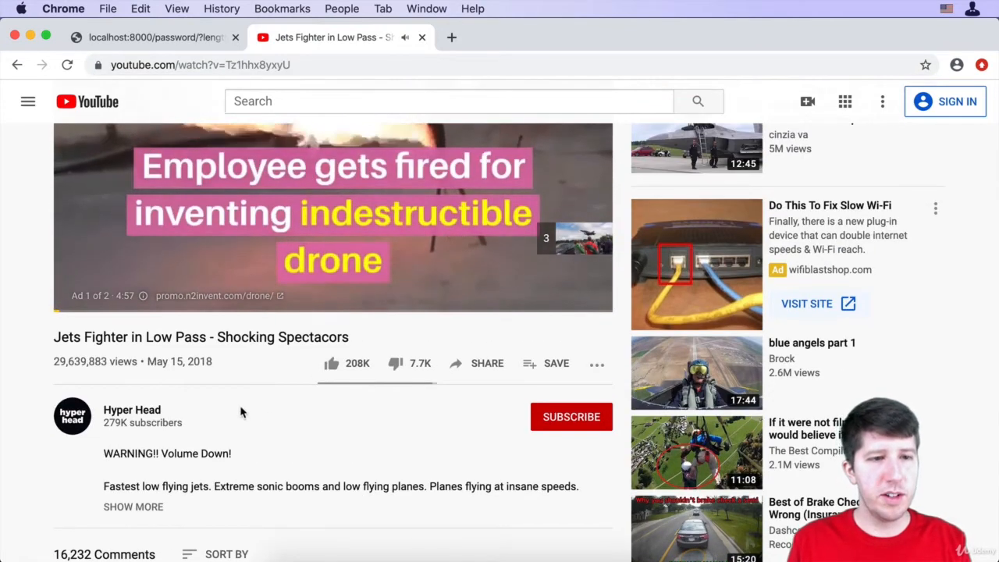
left_click(578, 238)
scroll(247, 397, "up", 2)
left_click(81, 350)
left_click_drag(79, 337, 101, 337)
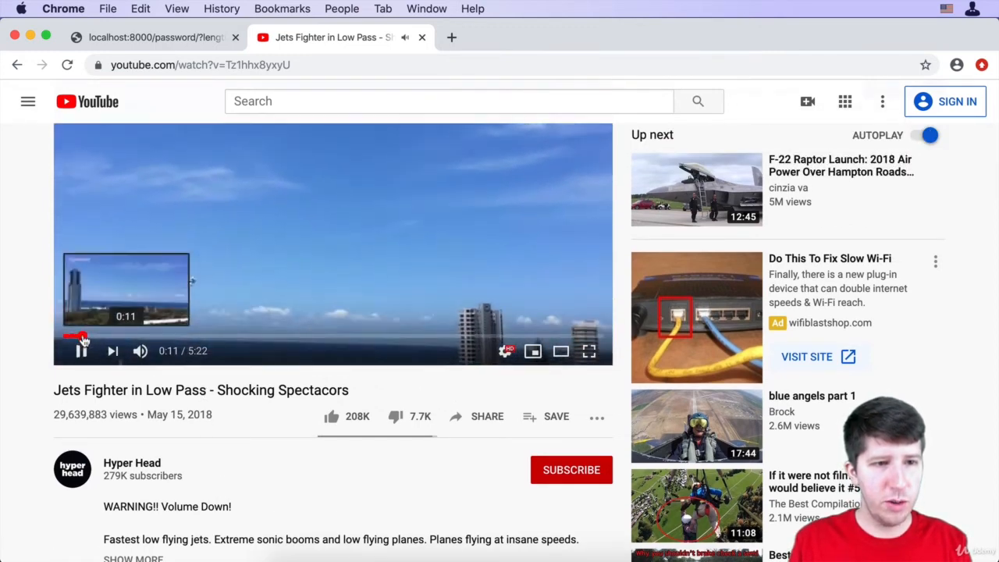
left_click(80, 350)
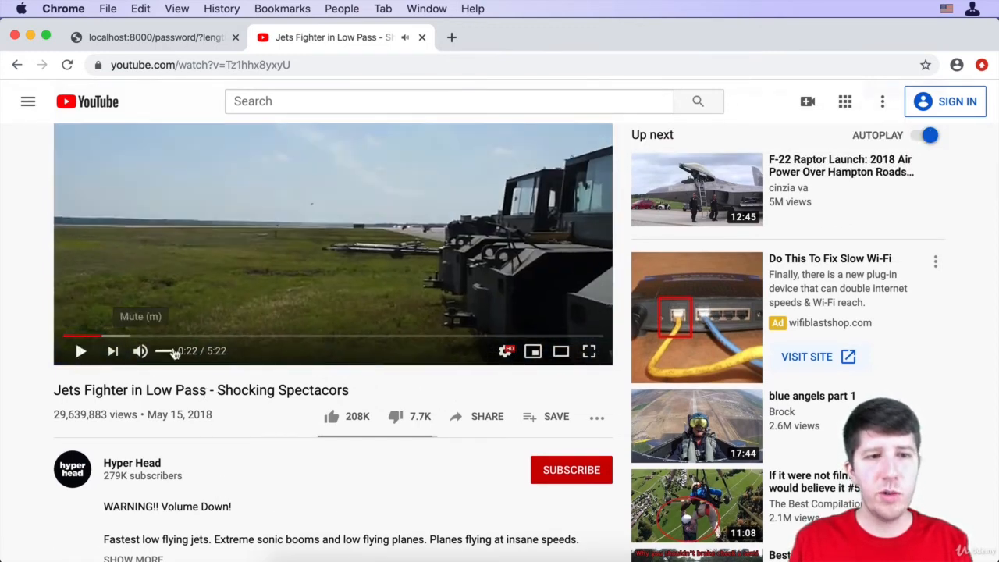
scroll(311, 398, "up", 3)
scroll(312, 398, "down", 5)
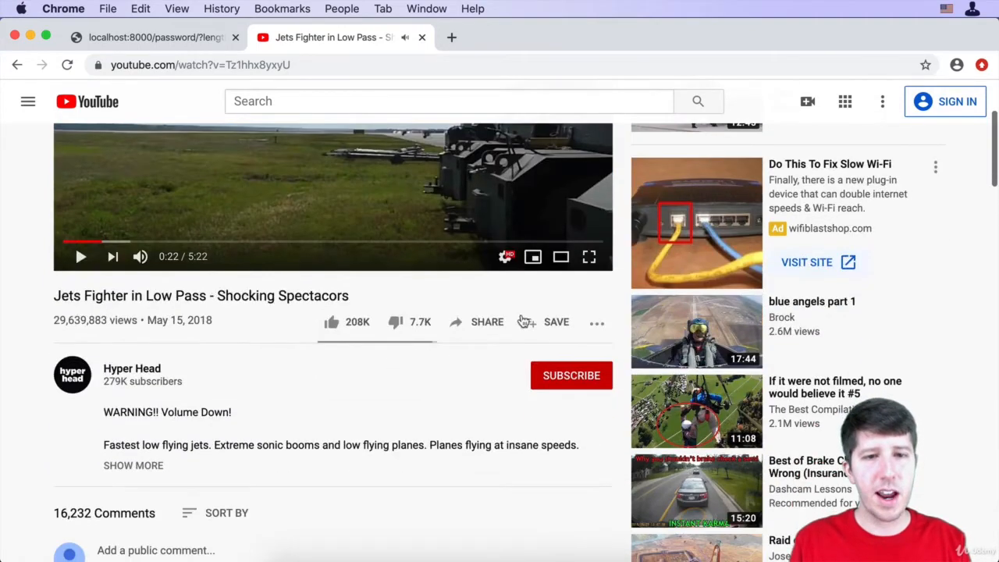
- Copy a share link starting at 0:22 and load the video from that pasted link
left_click(478, 322)
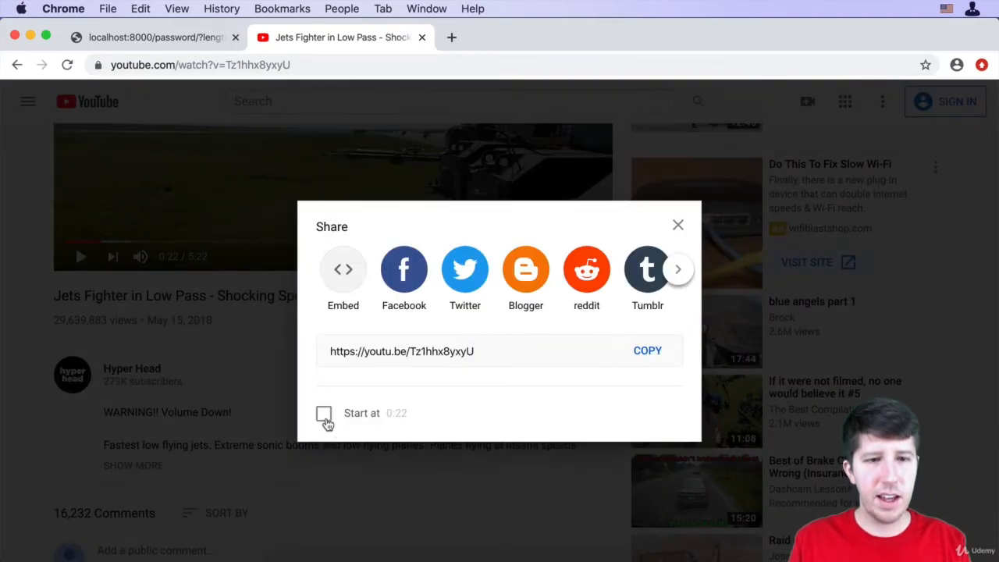
left_click(324, 415)
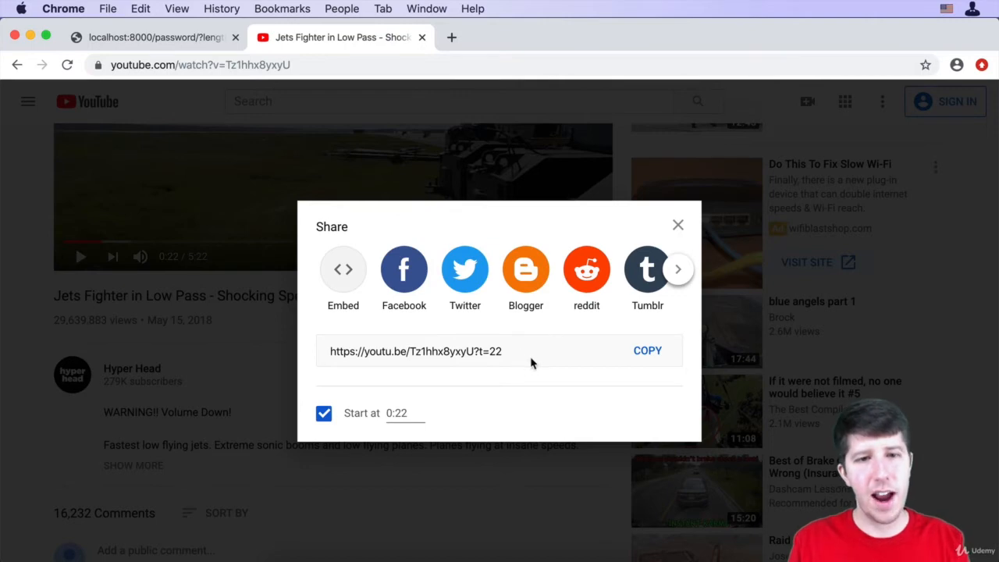
left_click(647, 351)
left_click(365, 64)
key("super+v")
key("Return")
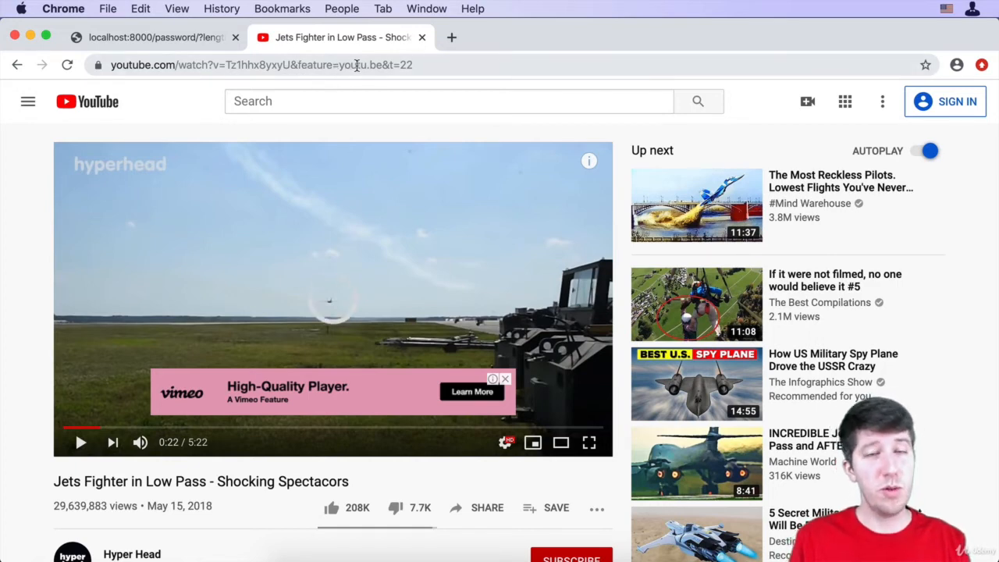
- Edit the address to replace the t=22 start time with 56 and reload the video
left_click(385, 65)
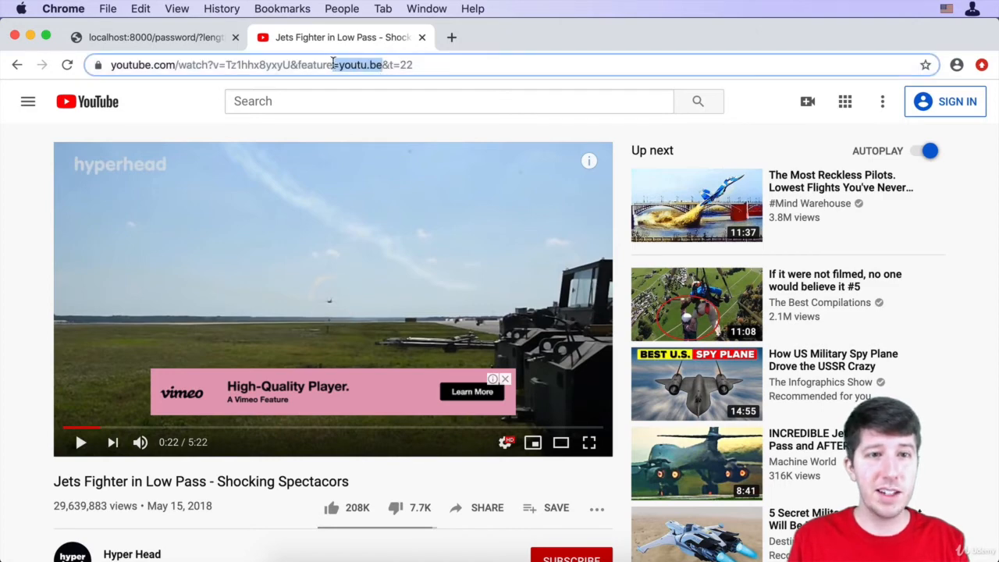
left_click_drag(352, 65, 452, 65)
left_click(471, 64)
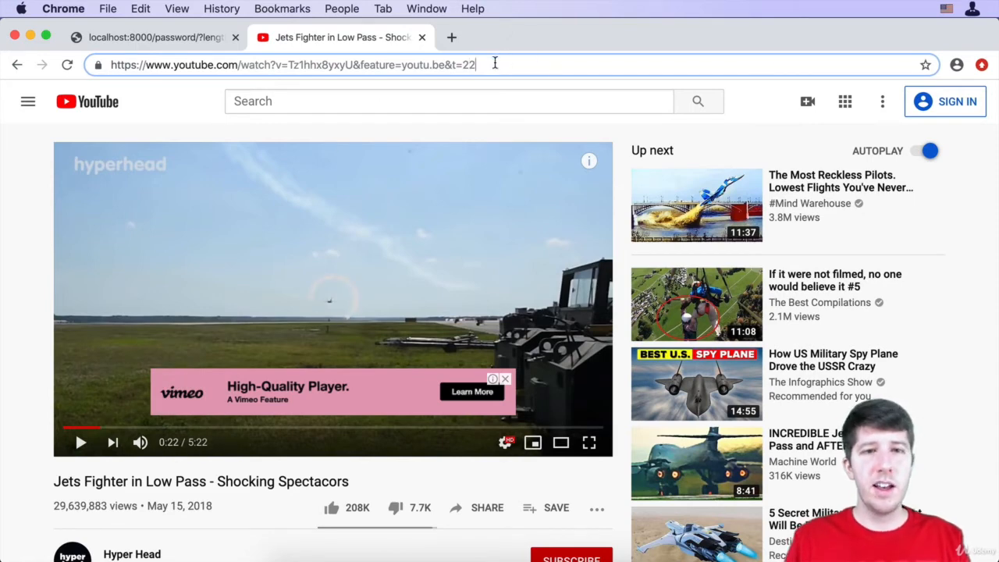
key("BackSpace")
key("BackSpace")
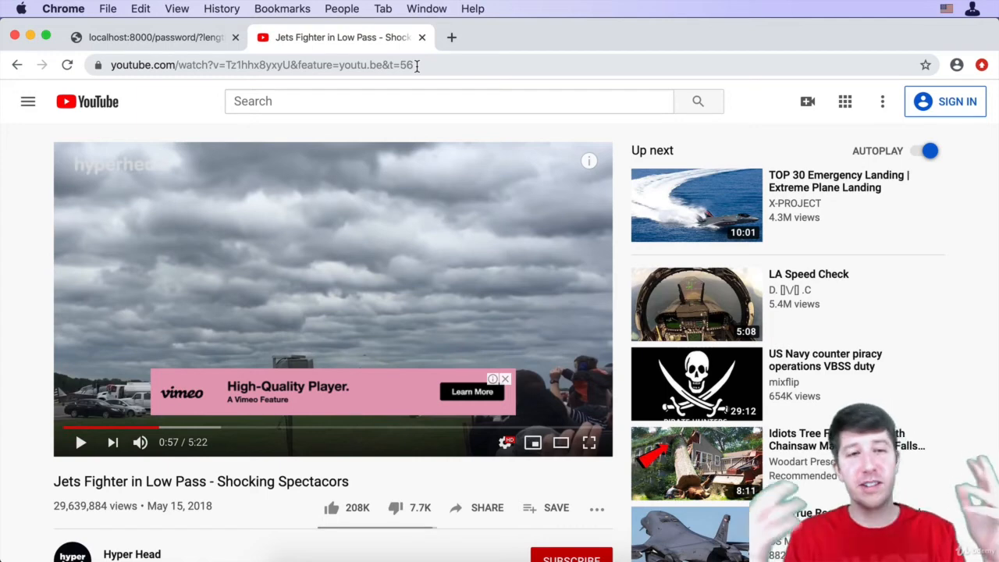
- Close the YouTube tab, glance at the local password page address, and return to Atom
left_click(424, 38)
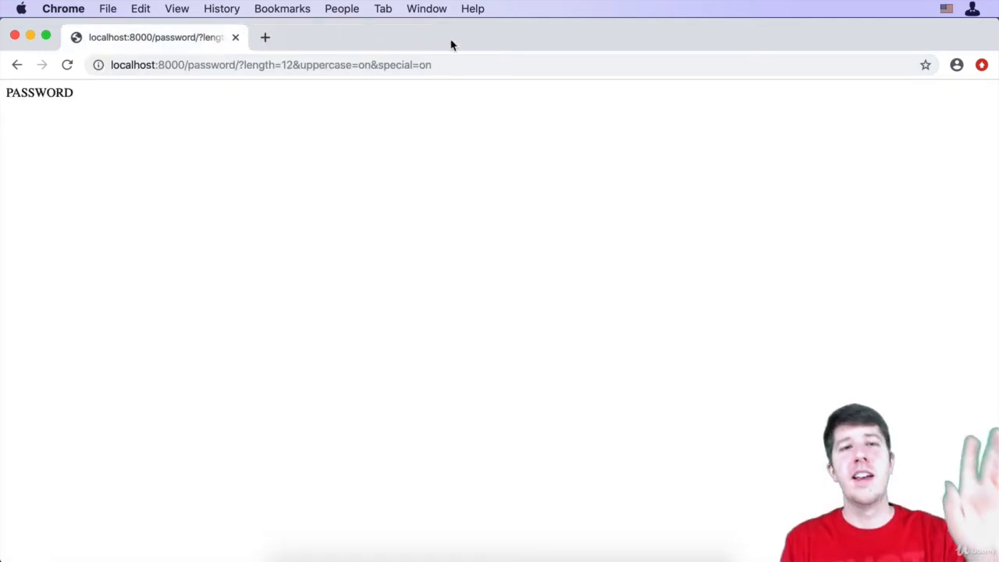
left_click(251, 65)
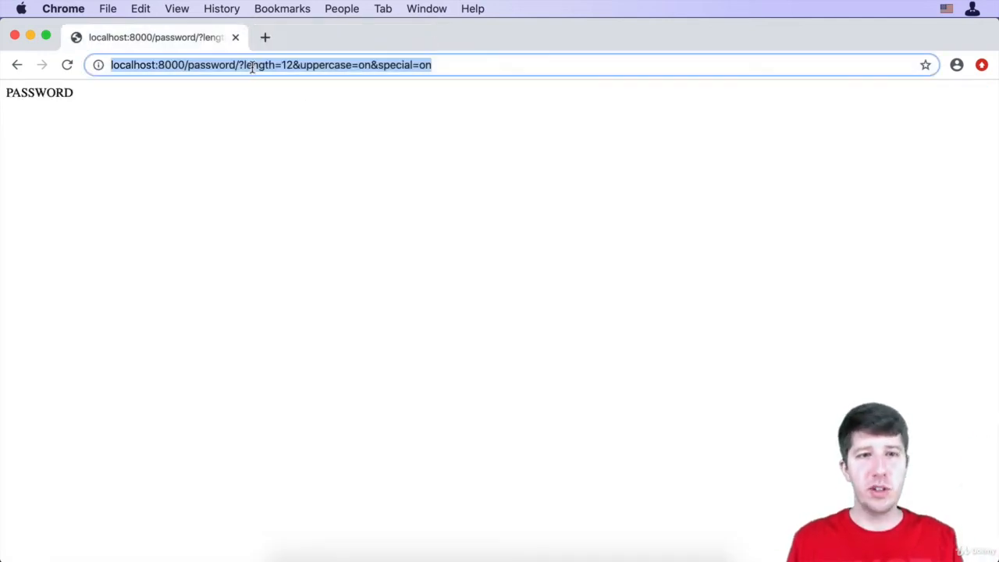
left_click(260, 254)
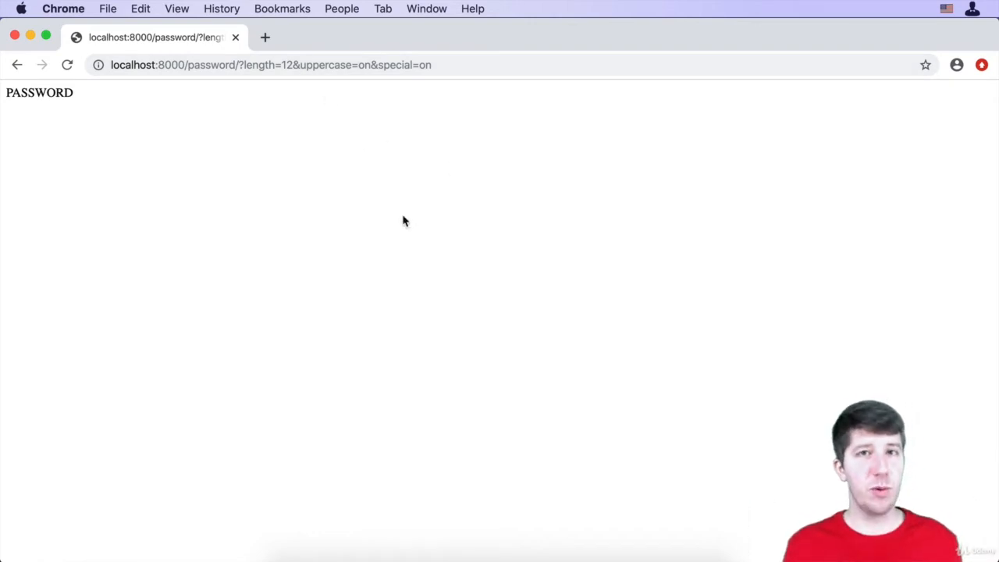
left_click(538, 556)
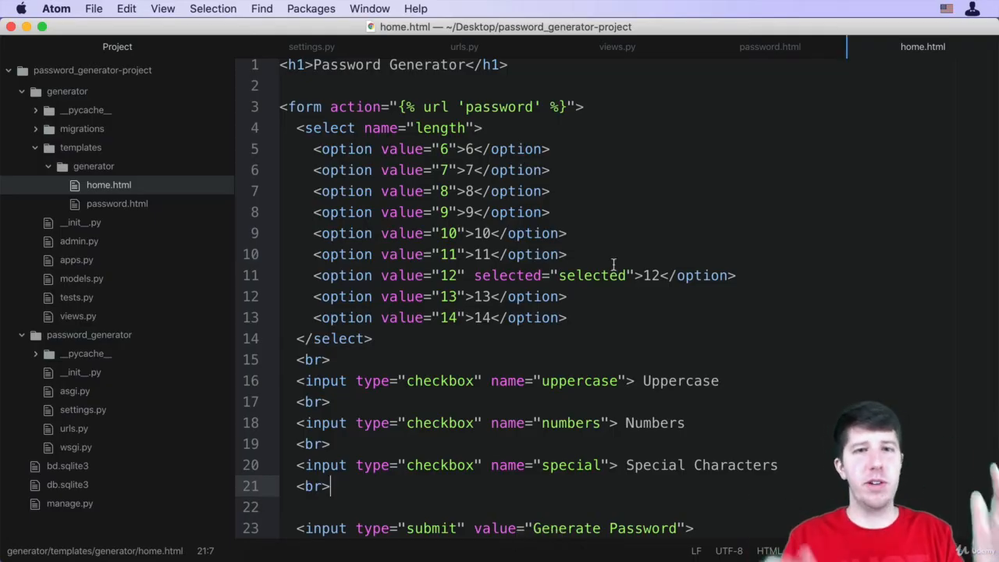
- In views.py, add a {'password': } dictionary argument to the render call
left_click(617, 46)
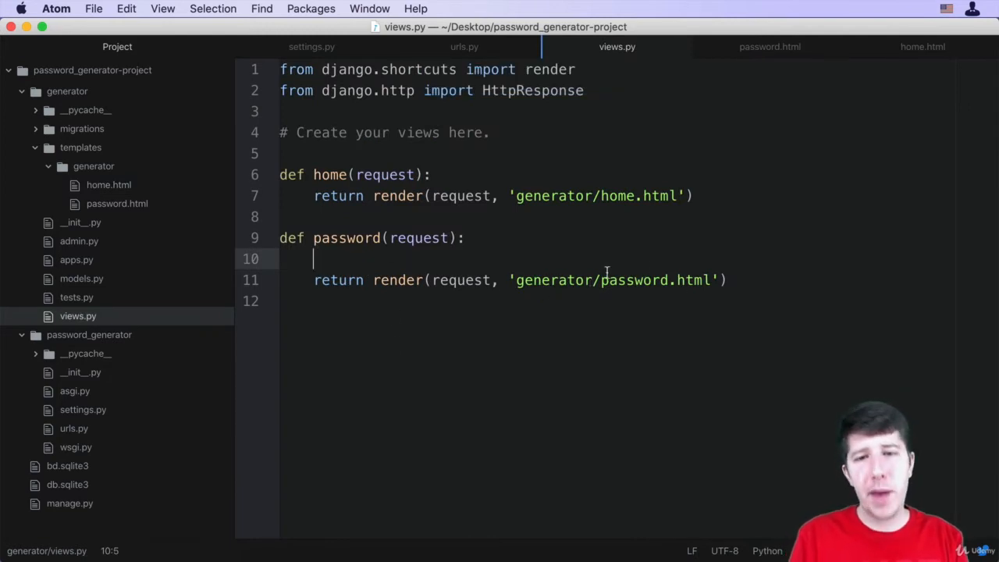
left_click(713, 279)
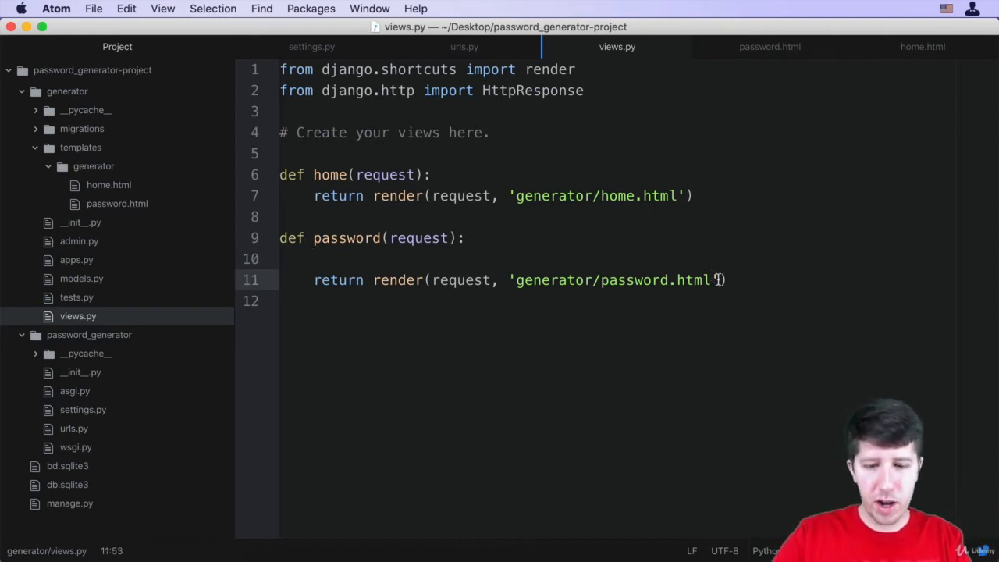
type(", ")
type("{")
type("a")
key("BackSpace")
type("'passwrod")
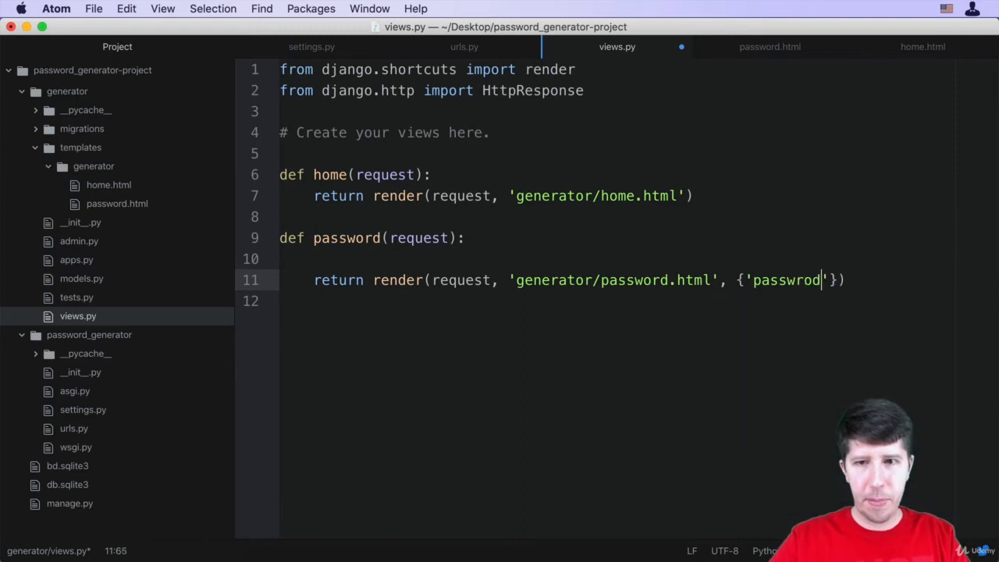
key("BackSpace")
key("BackSpace")
key("BackSpace")
type("ord':")
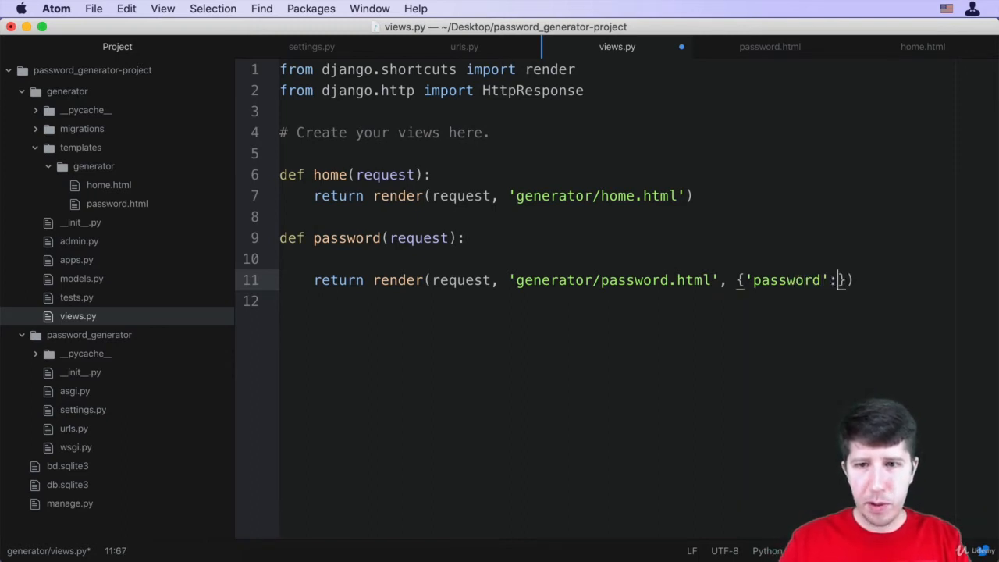
left_click(482, 237)
key("Return")
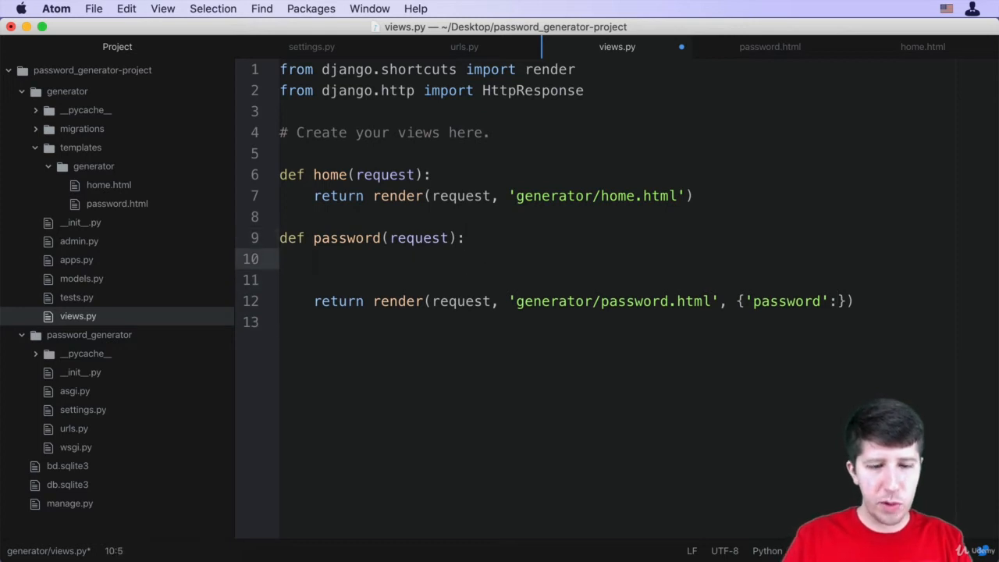
key("Return")
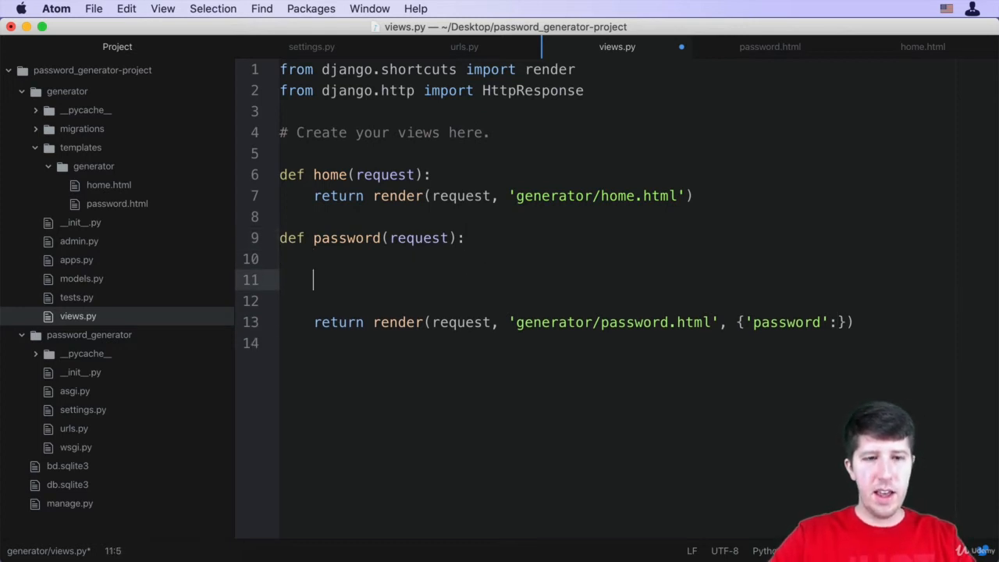
type("the")
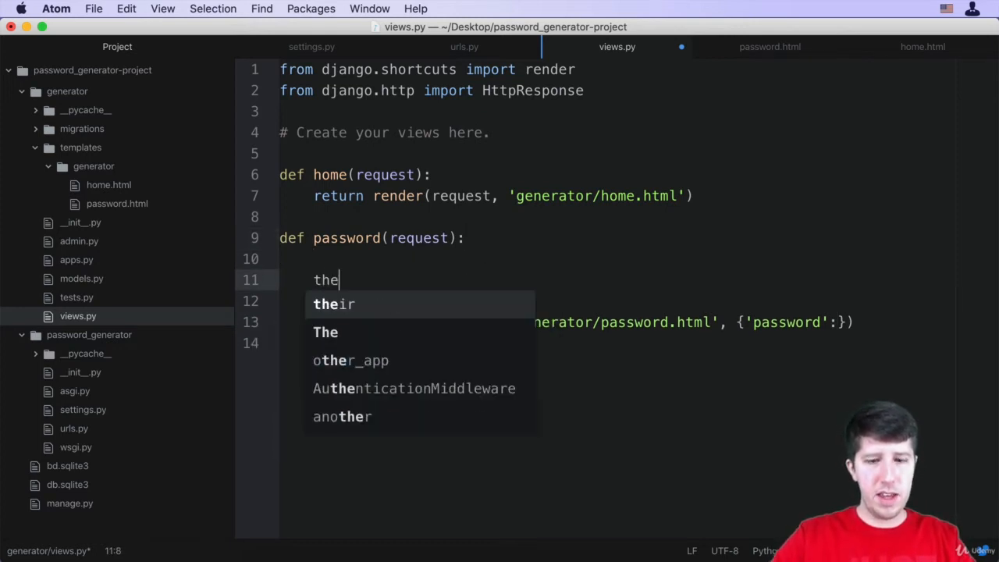
type("password")
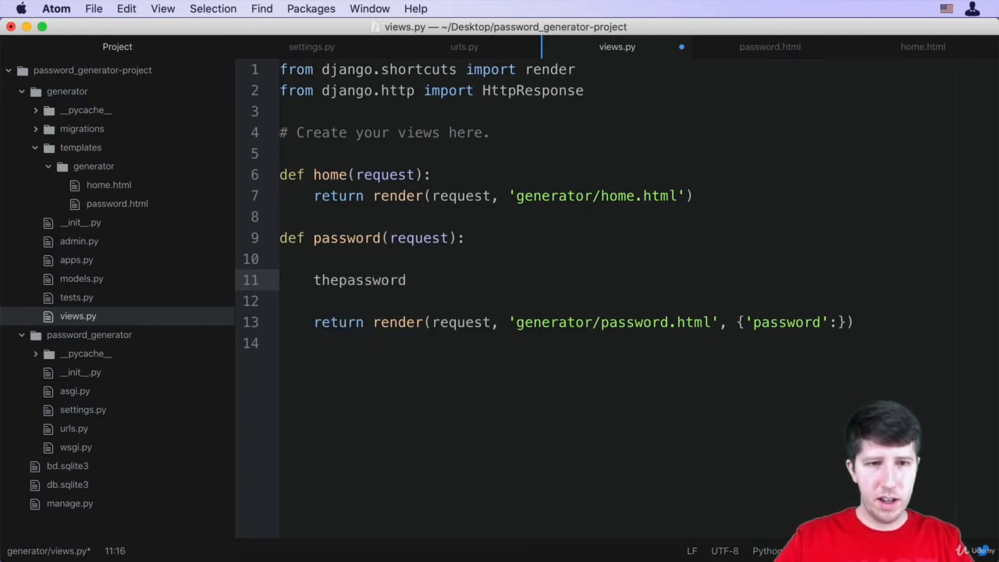
type(" = ")
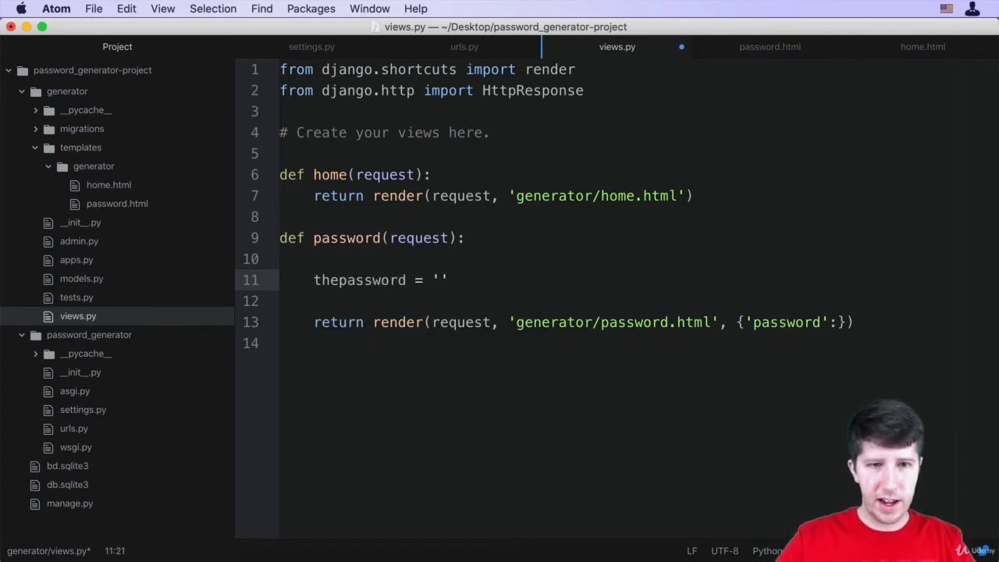
type("testing")
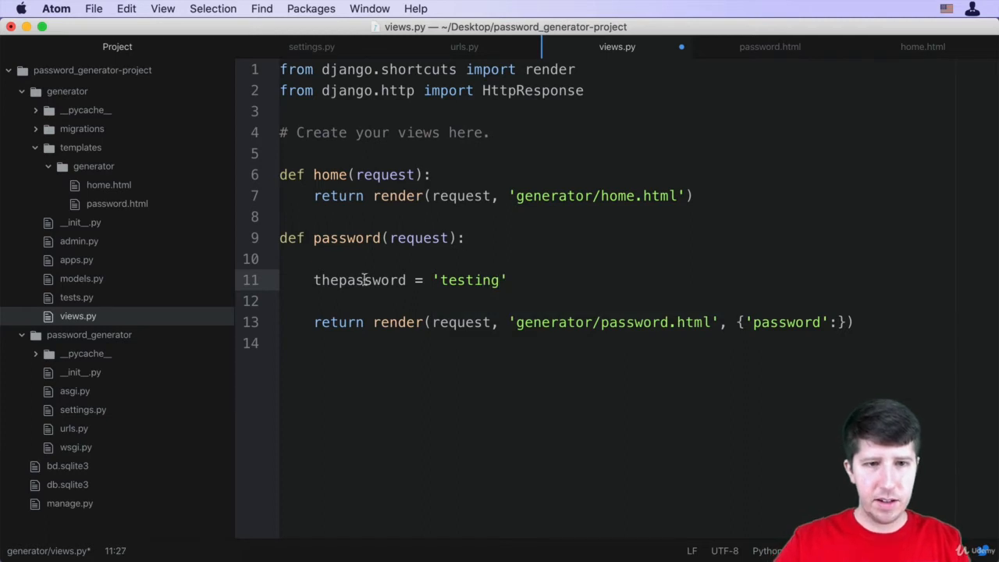
left_click(341, 281)
double_click(342, 281)
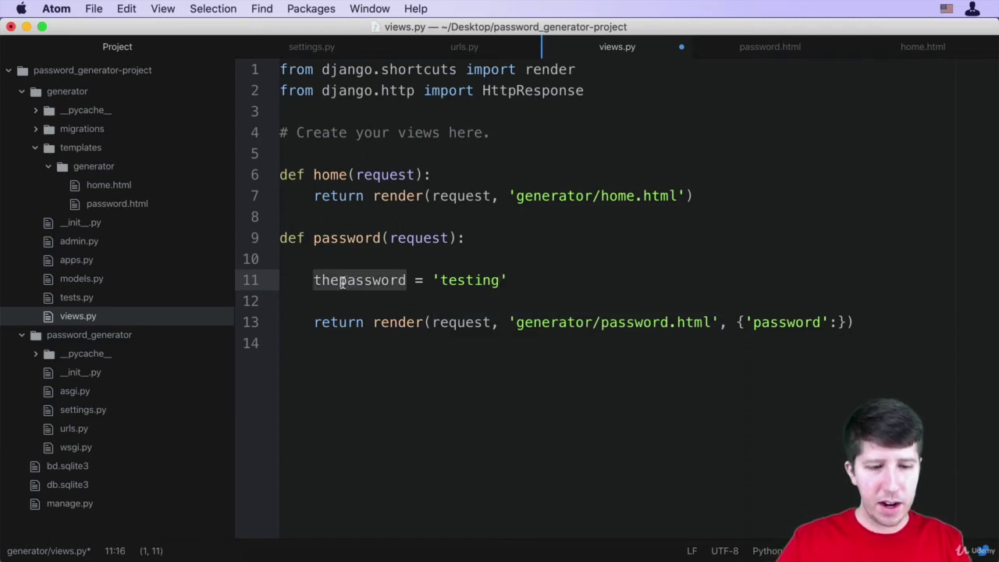
key("super+c")
left_click(840, 322)
key("super+v")
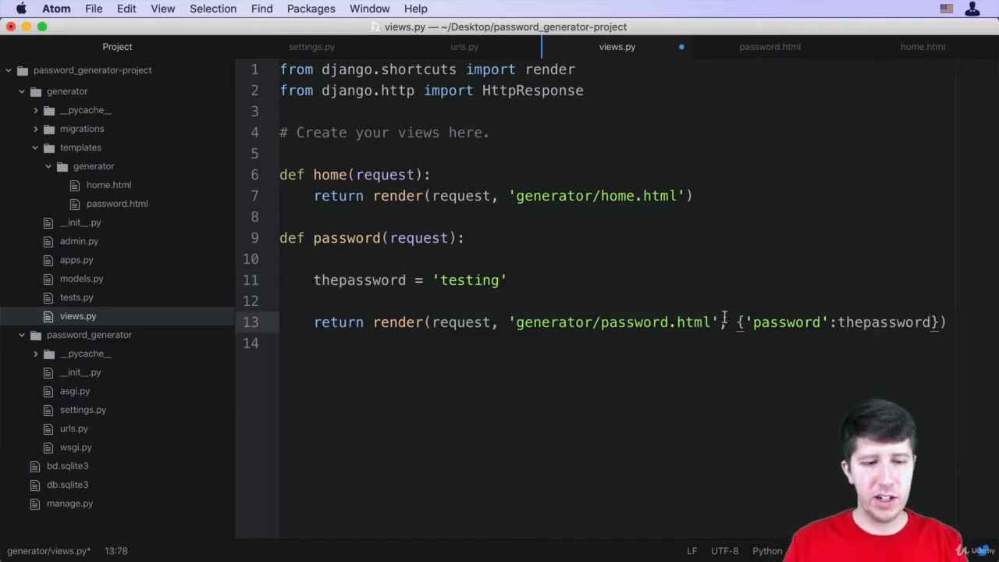
key("super+s")
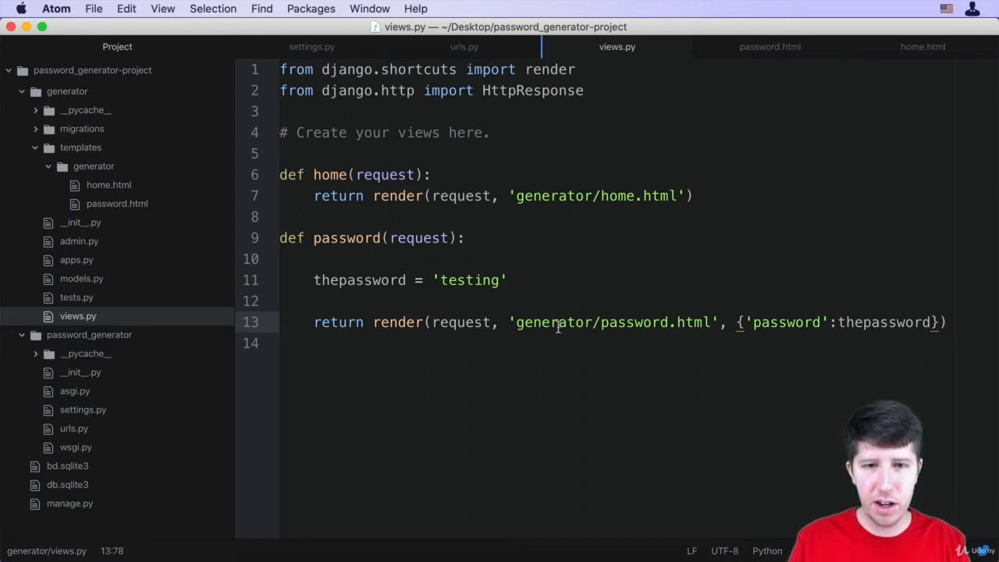
- In password.html replace PASSWORD with an <h2>{{ password }}</h2> heading, save, and bring Chrome forward
left_click(743, 48)
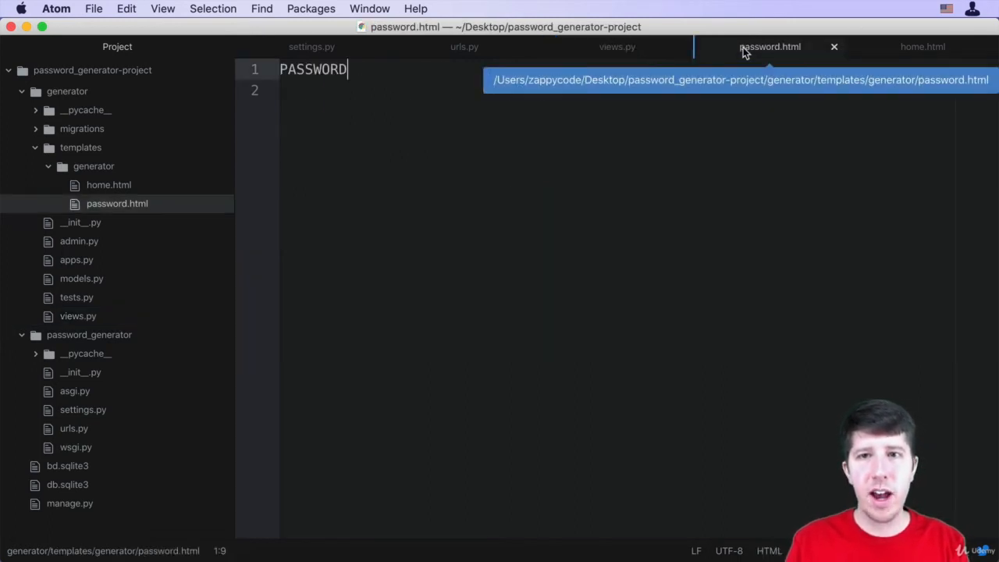
left_click_drag(358, 71, 240, 75)
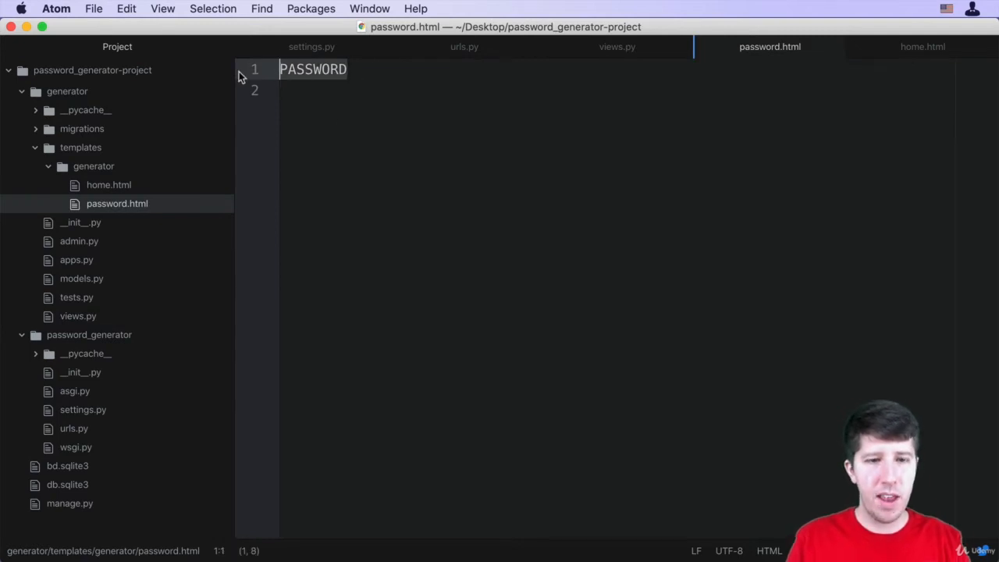
type("<h")
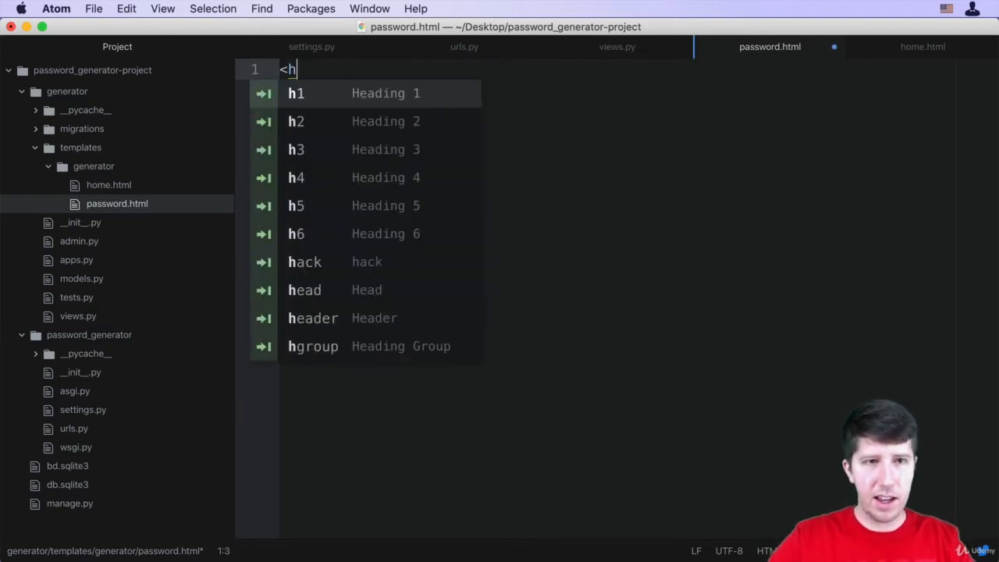
type("1>")
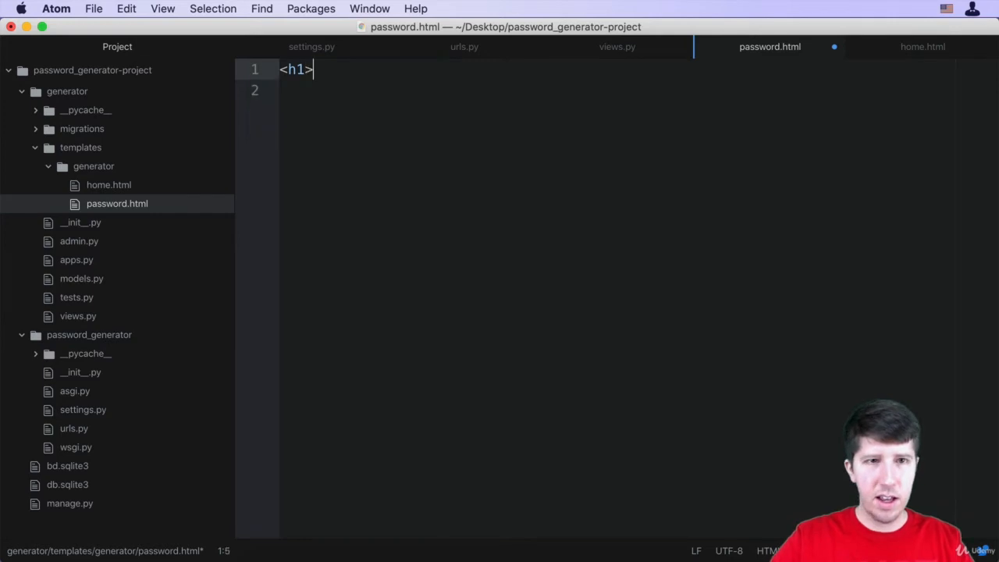
type("Your password is")
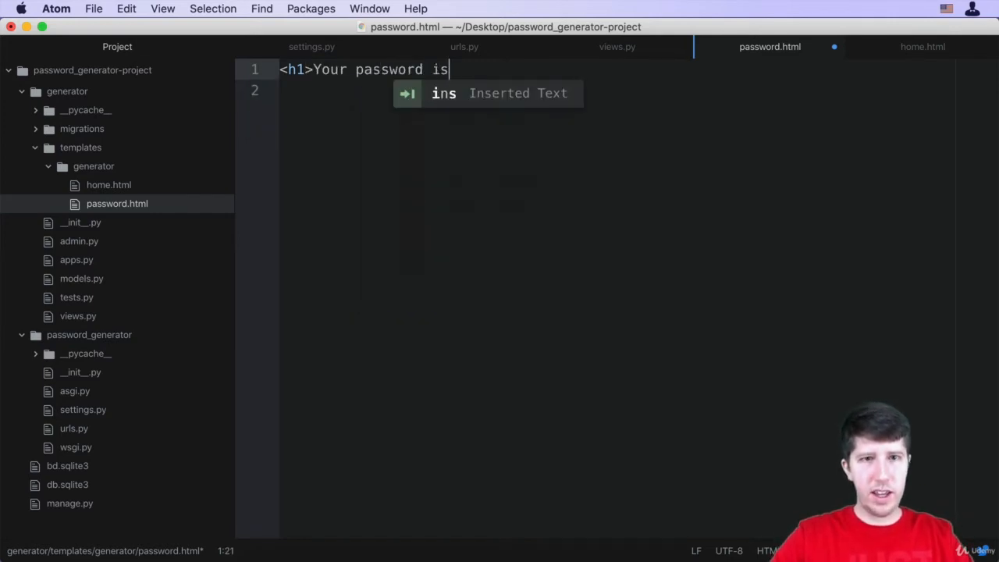
type(":</h1")
key("Down")
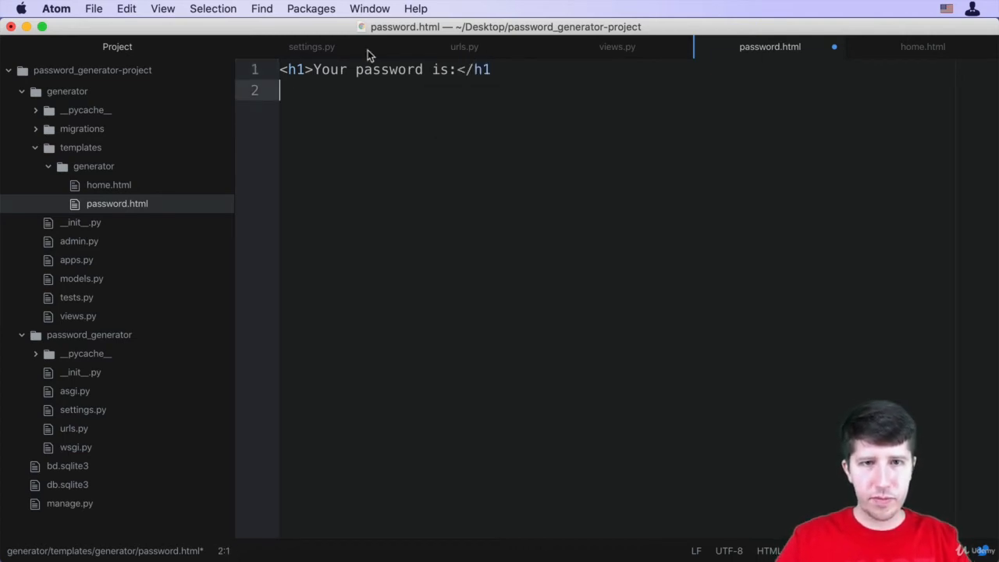
left_click(494, 70)
type(">")
key("Return")
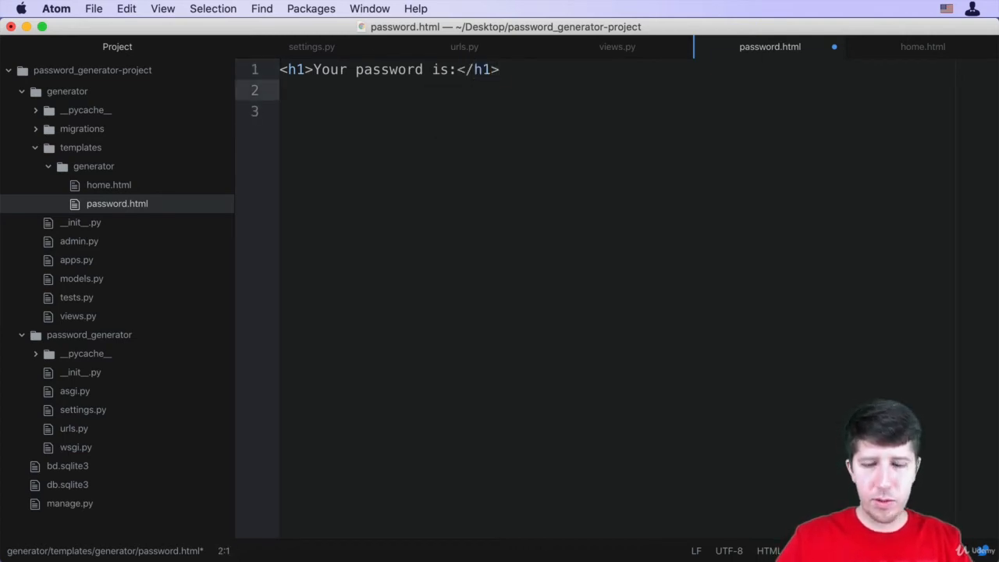
type("<h2")
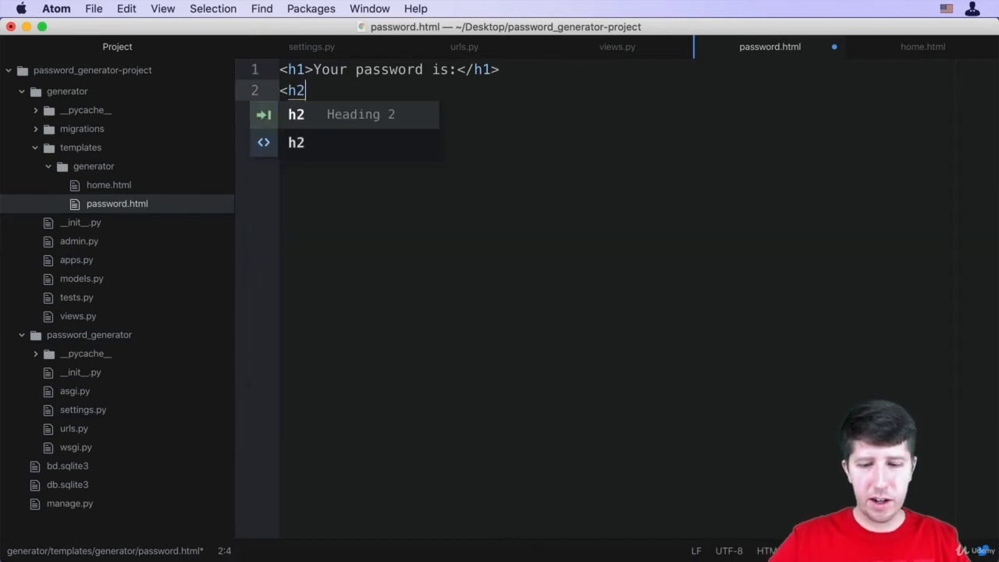
type(">")
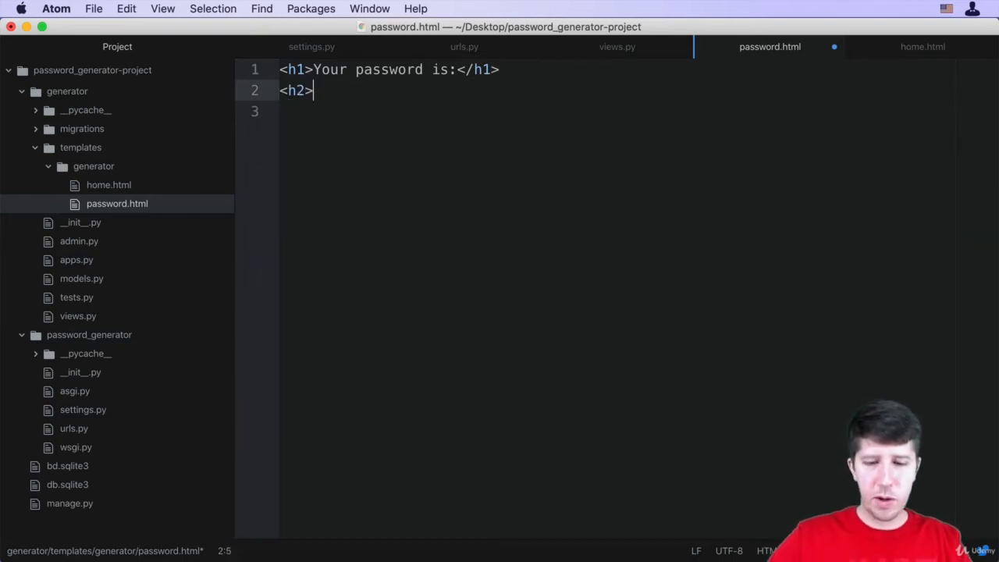
type("{{")
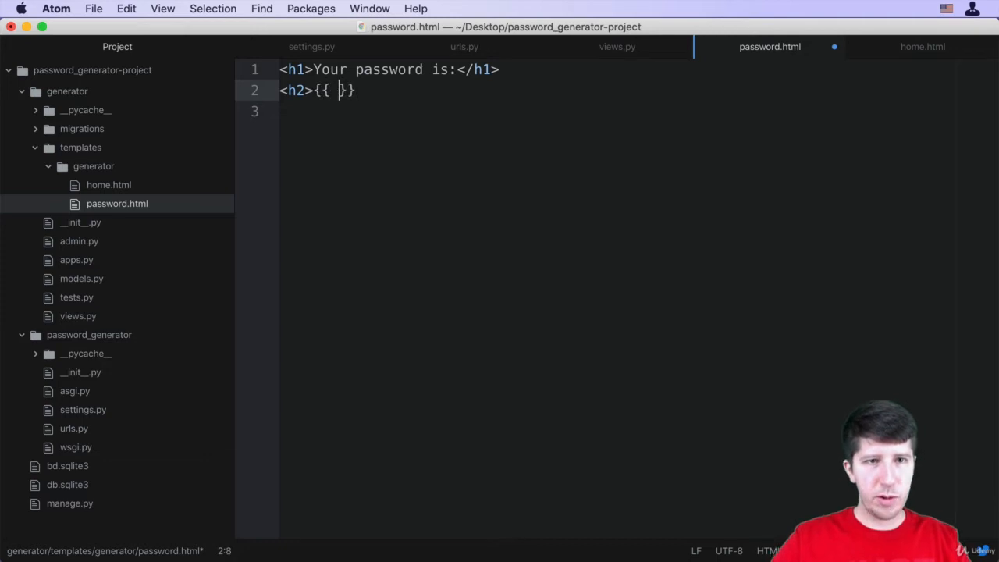
key("Left")
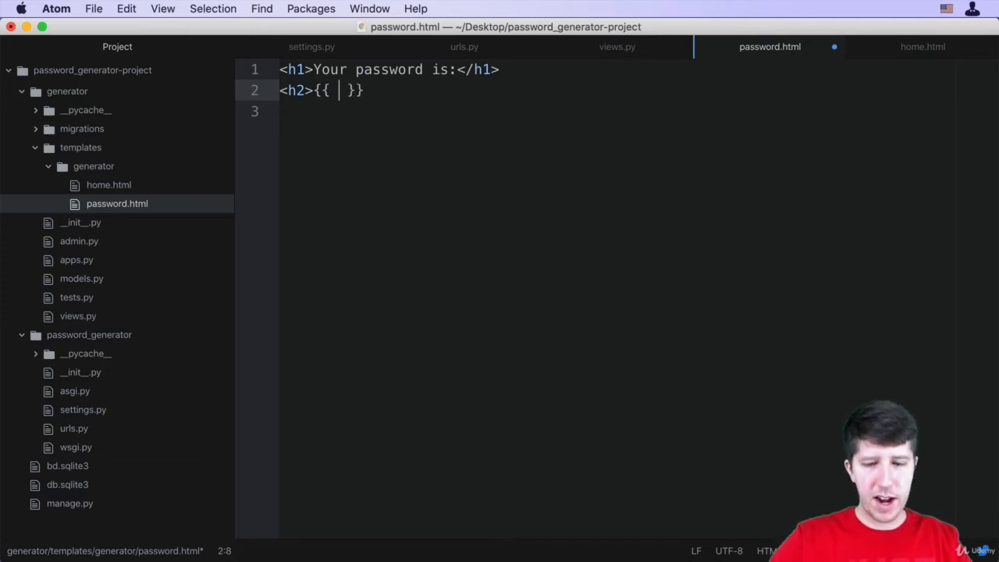
type("password }}")
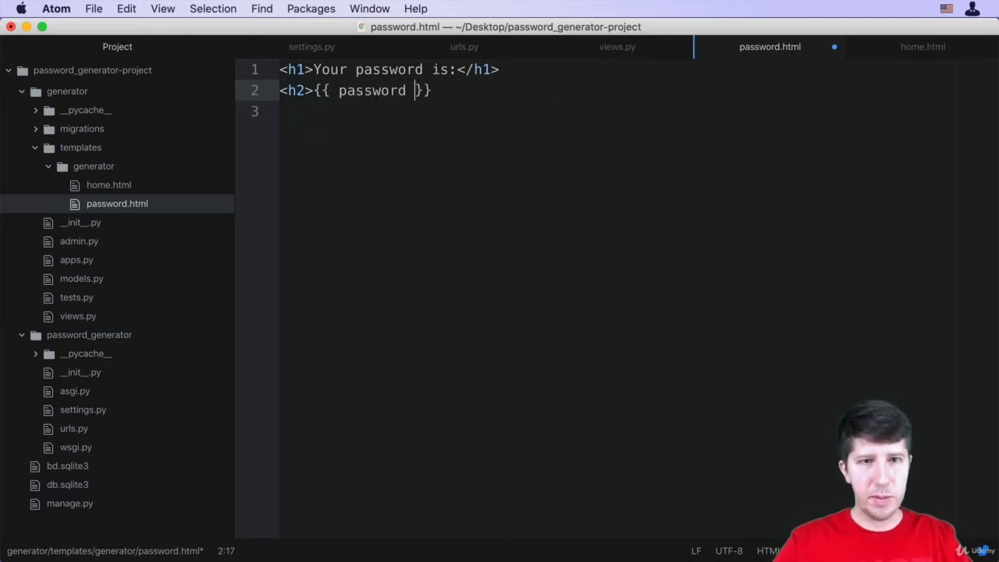
type("</h2>")
key("super+s")
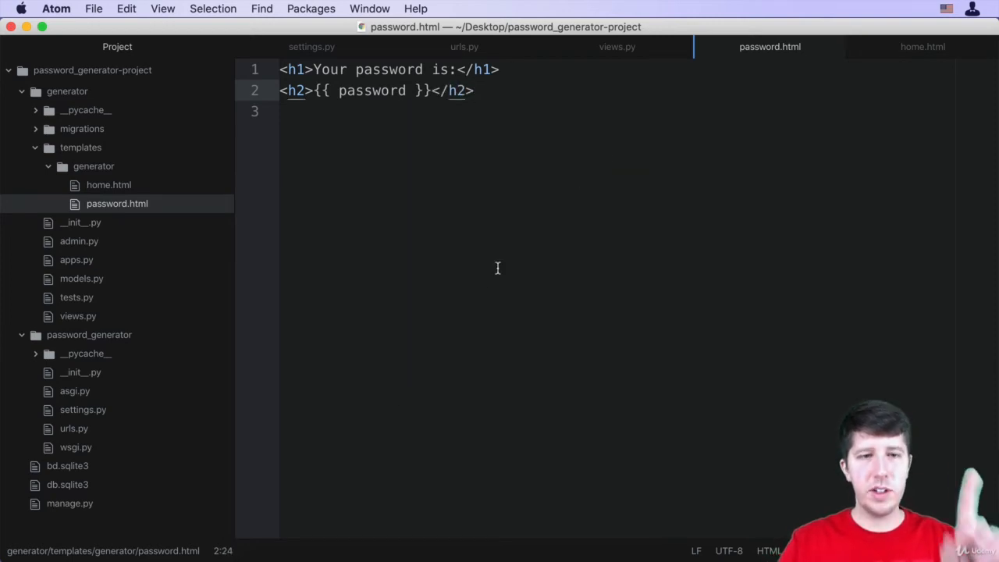
left_click(382, 556)
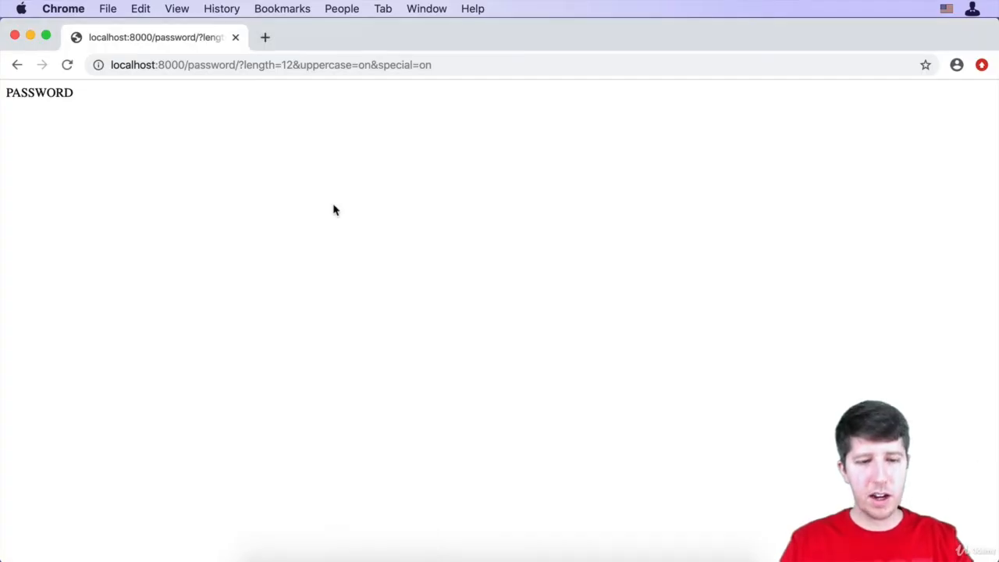
- Reload the password page to show 'testing', then return to views.py in Atom
key("super+r")
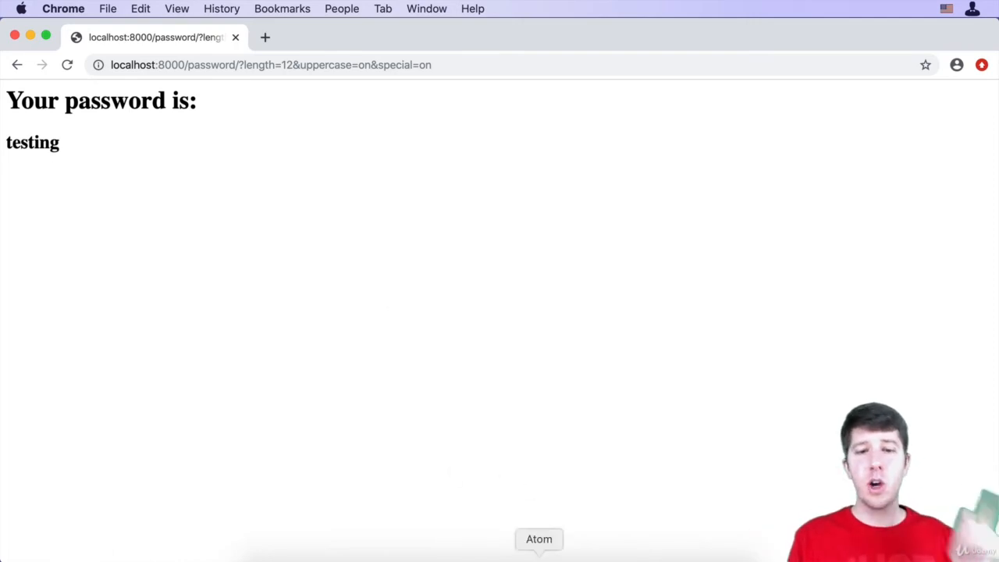
left_click(538, 551)
left_click(617, 46)
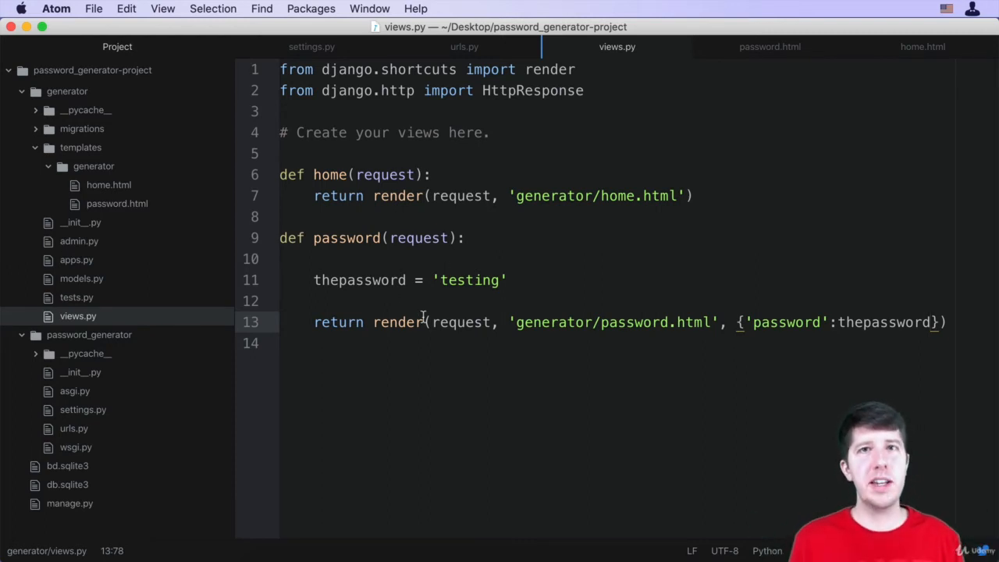
- Add 'import random' below the HttpResponse import and a blank line before the return
left_click(593, 94)
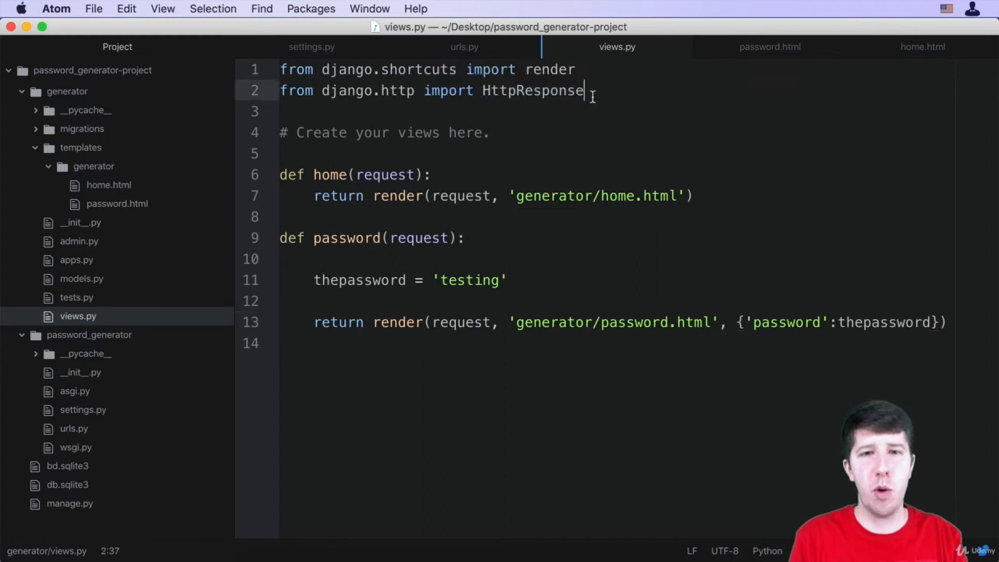
key("Return")
type("import ")
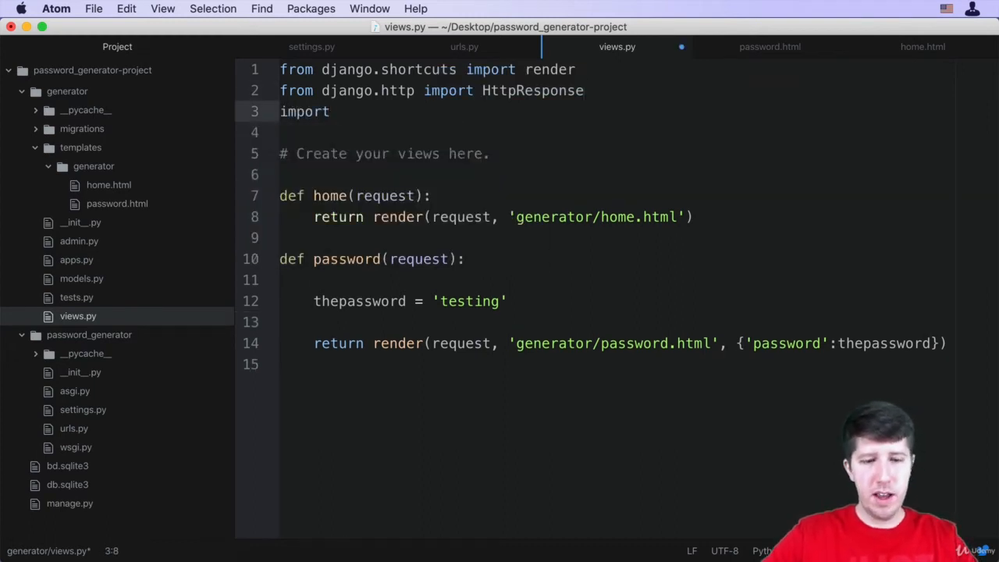
type("random")
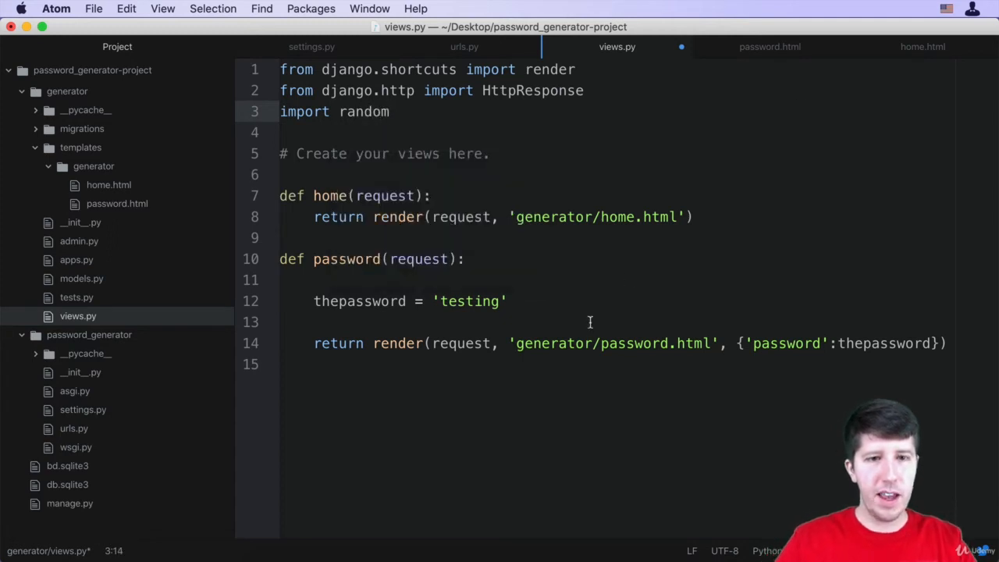
left_click(540, 314)
key("Return")
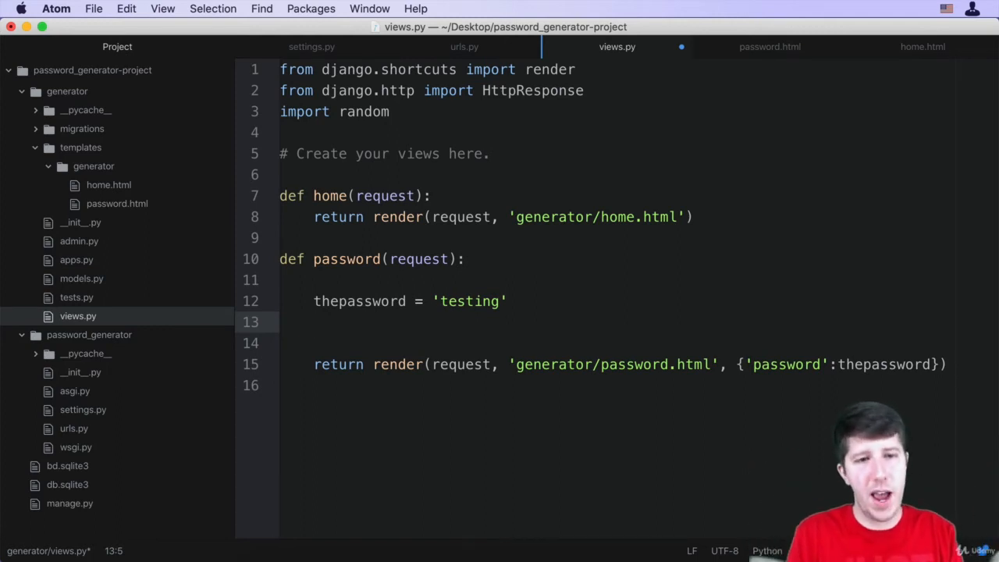
- Define characters = list('abcdefghijklmnopqrstuvwxyz') with a lowercase c
key("Return")
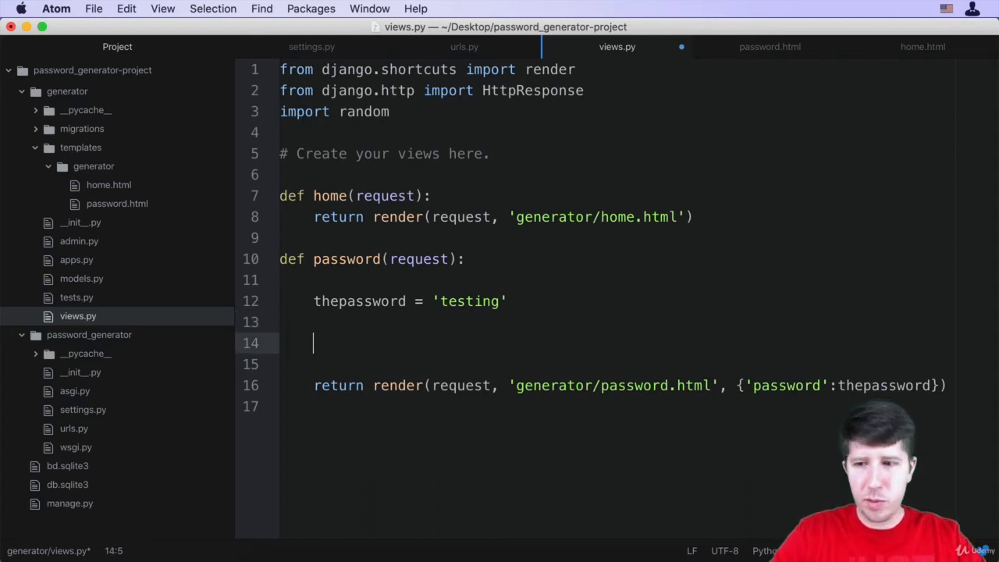
type("cha")
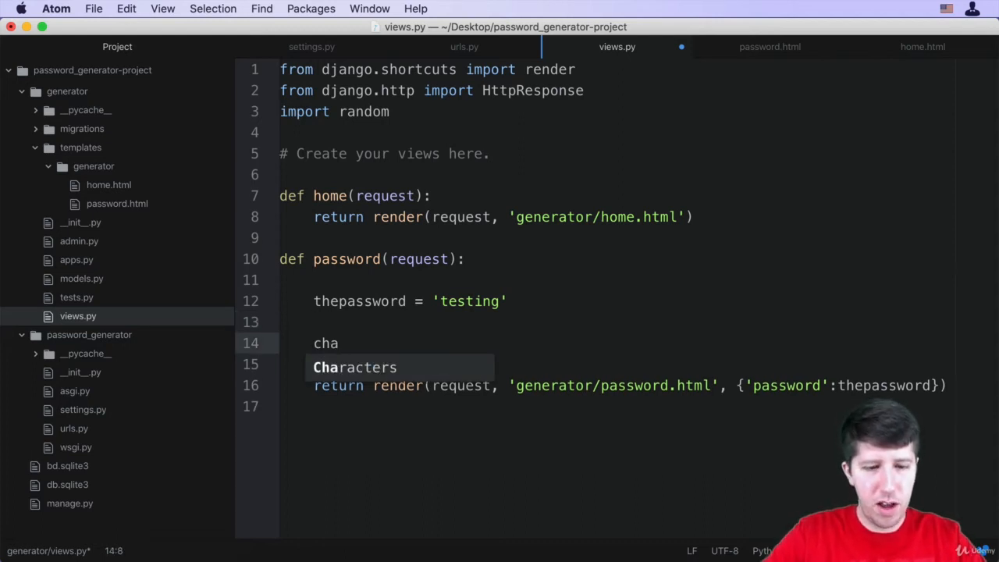
type("r")
key("Tab")
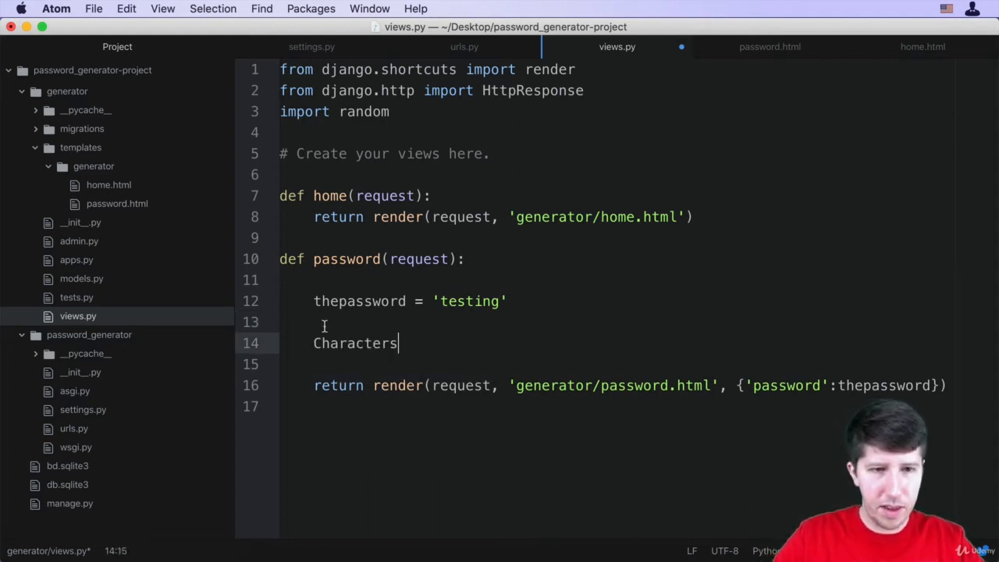
left_click(322, 343)
key("BackSpace")
type("c")
left_click(452, 342)
type("= ")
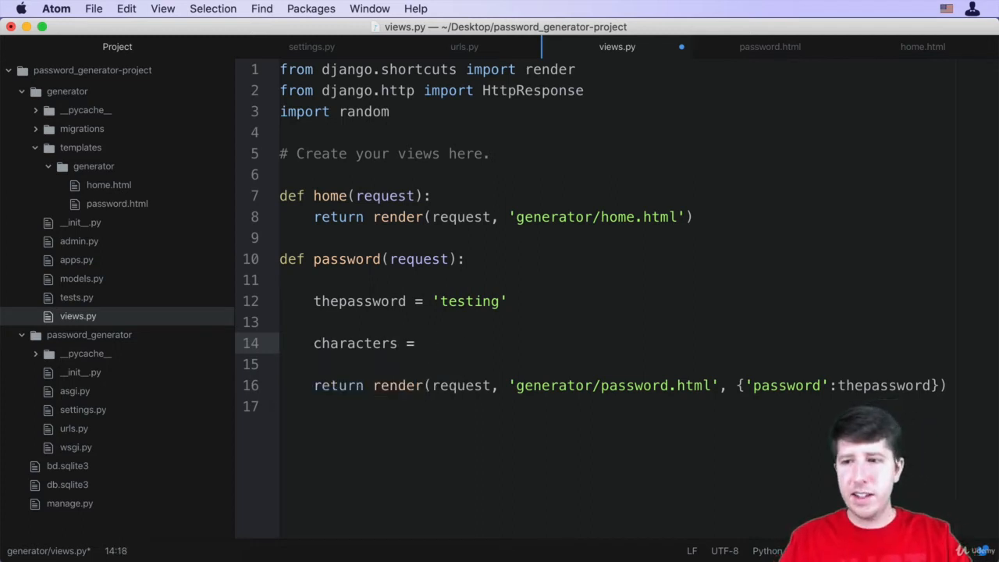
type("list(")
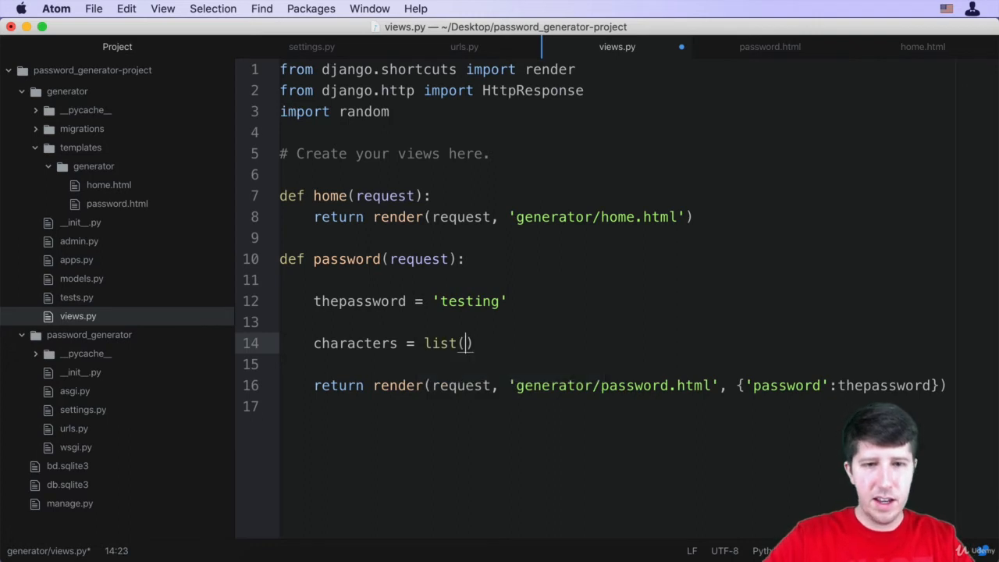
type("'")
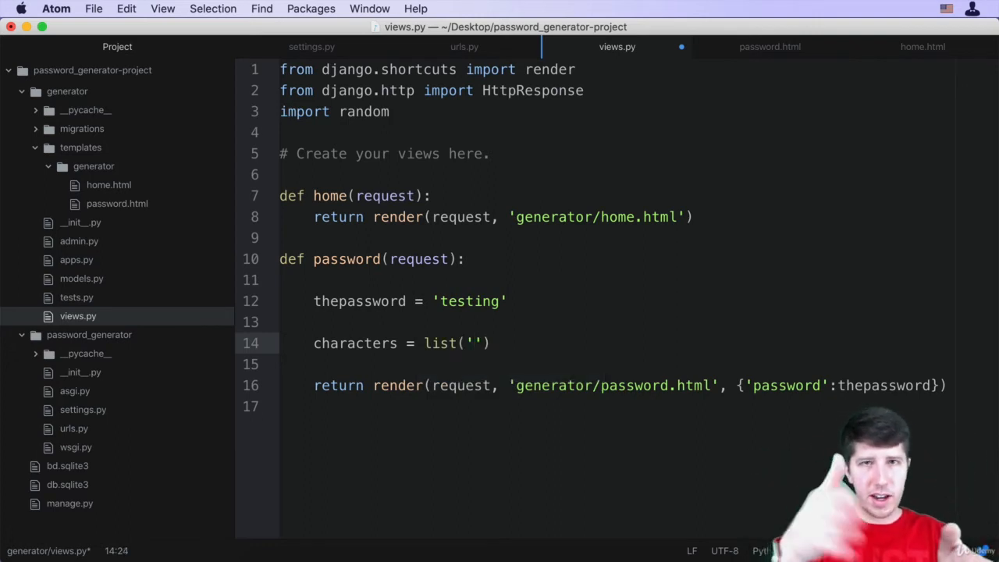
type("abcdefghijklmnopqrstuvwxyz")
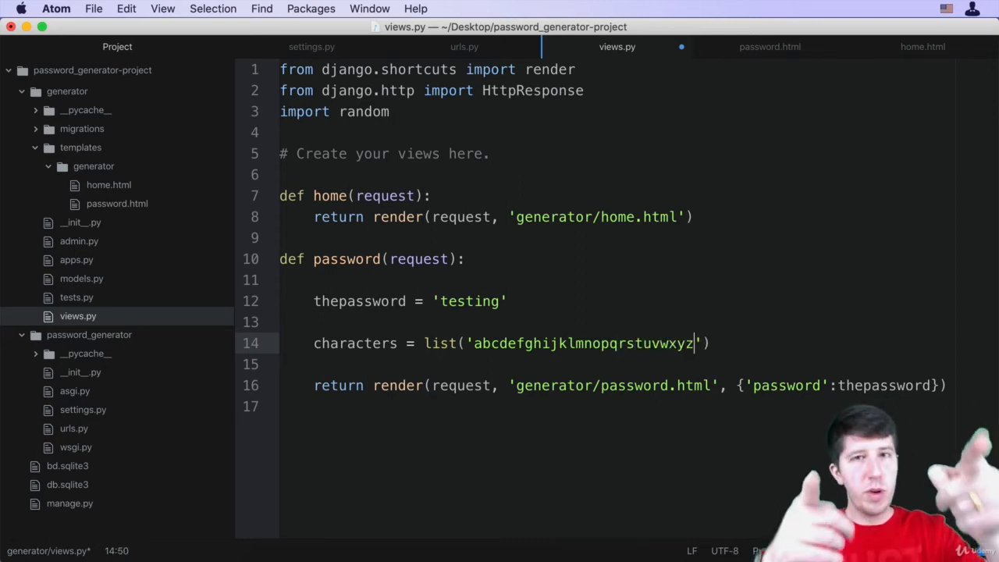
left_click(723, 346)
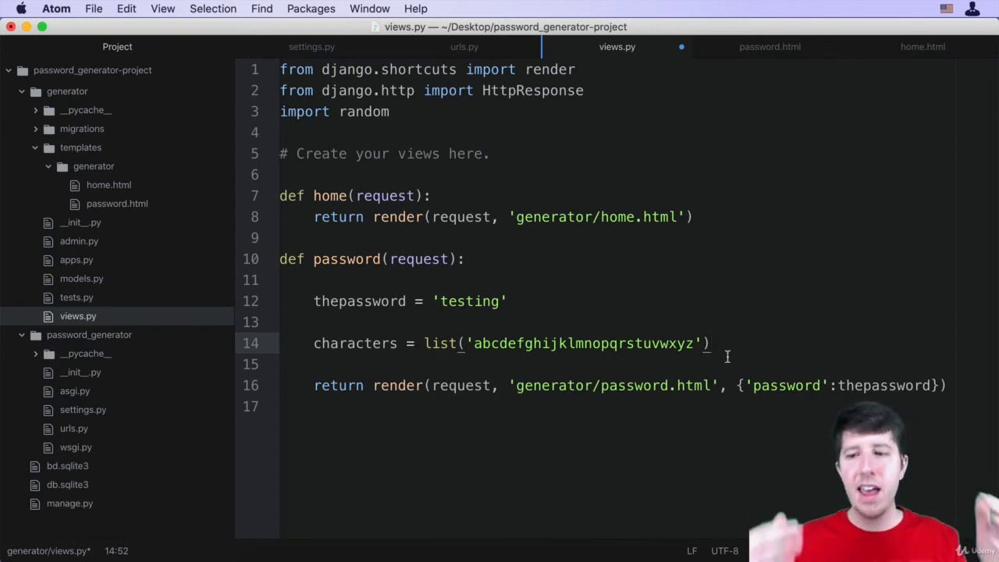
- Add length = 10 below the characters list
key("Return")
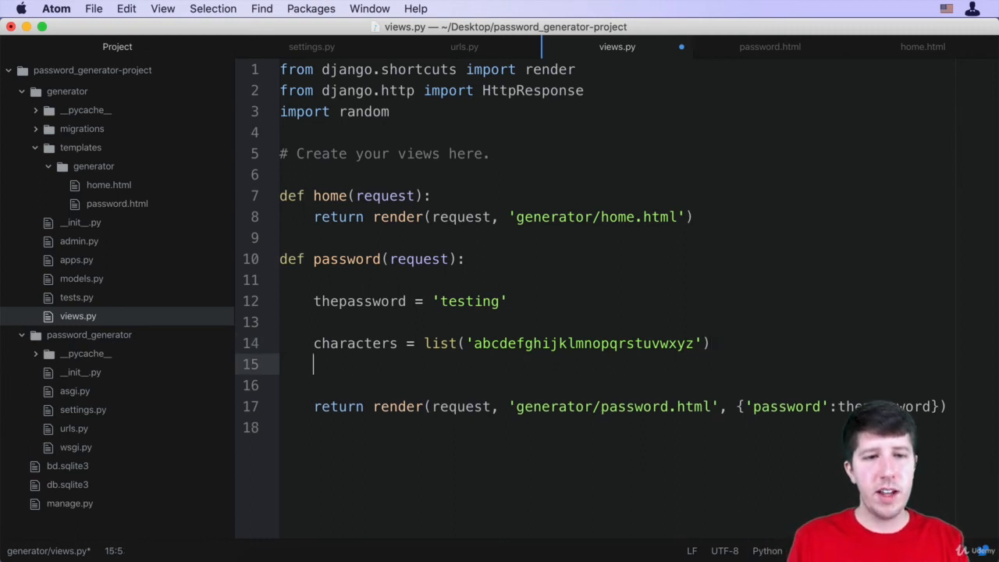
key("Return")
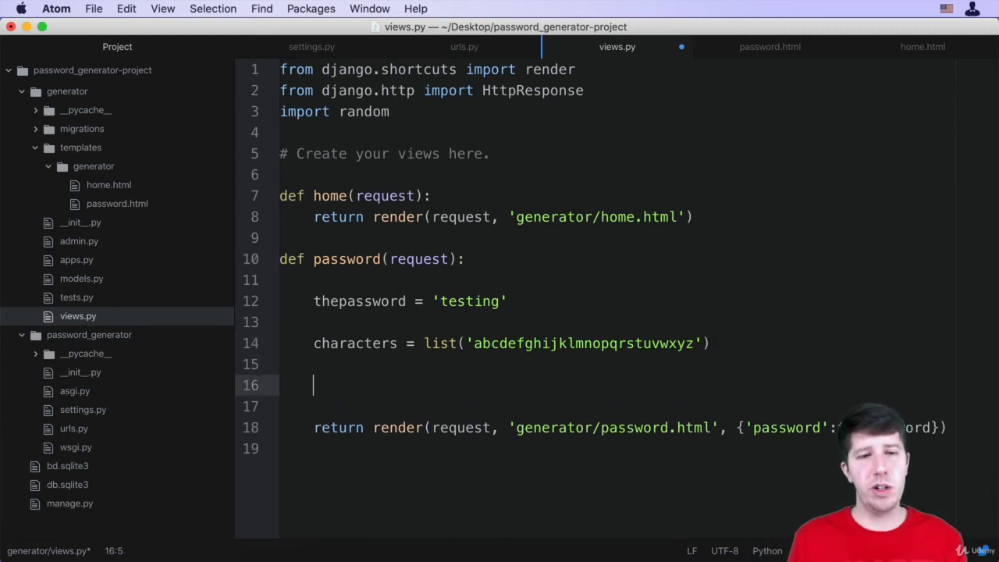
type("length = 10")
key("Return")
key("Return")
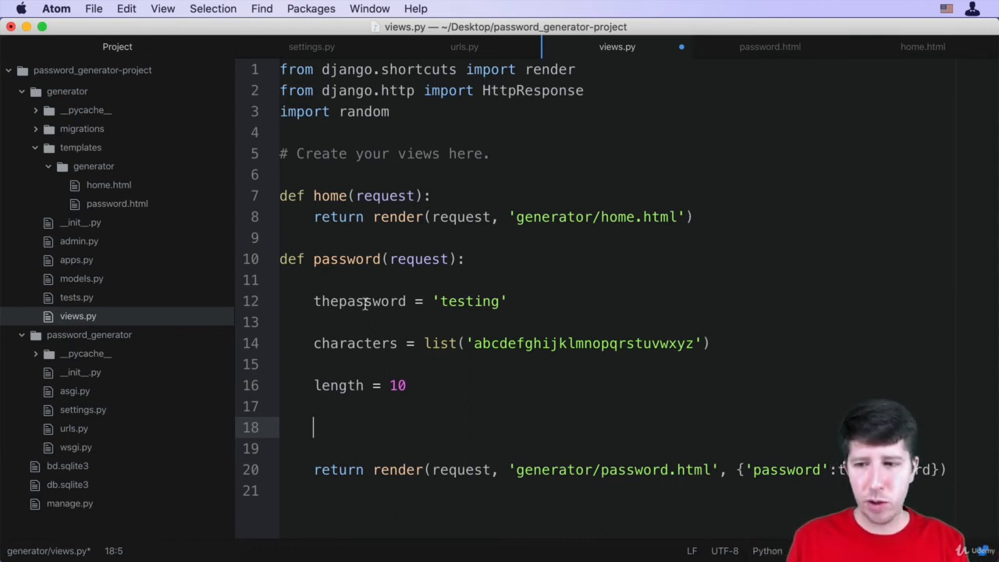
- Move the thepassword line below length, indent it, and empty its string ready for the loop
left_click_drag(507, 302, 313, 301)
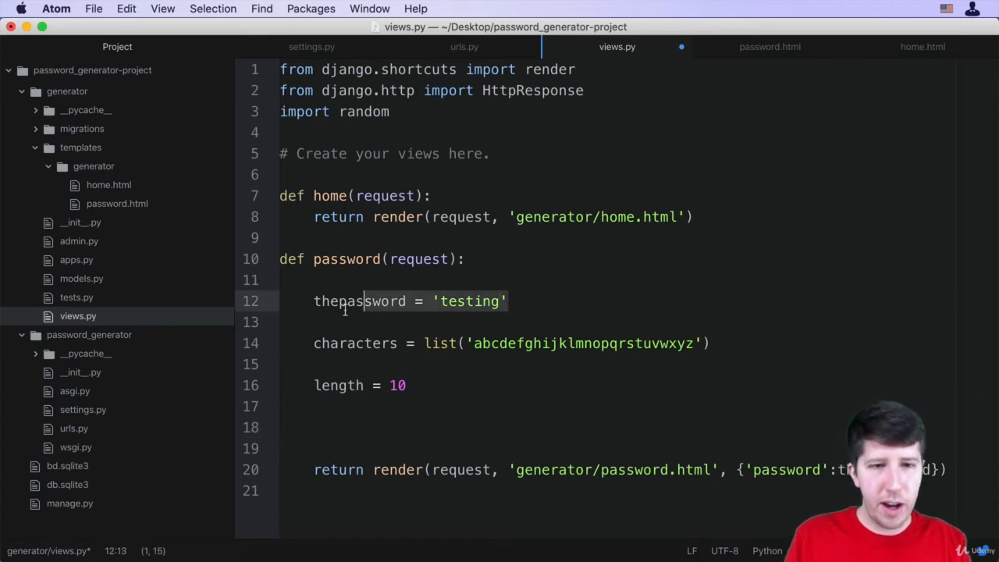
key("BackSpace")
left_click(332, 412)
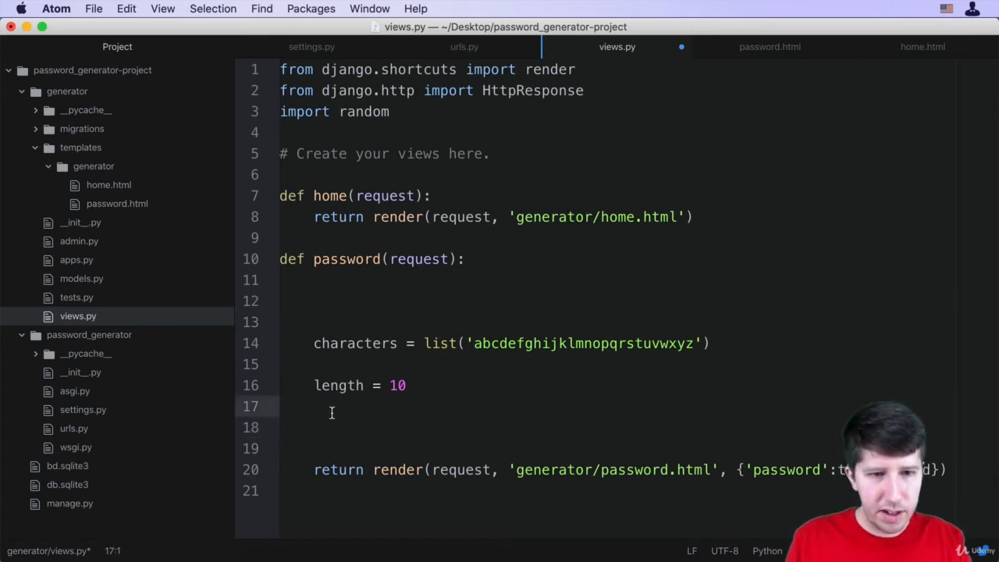
key("Return")
key("super+v")
left_click(283, 428)
key("Tab")
left_click_drag(497, 427, 442, 428)
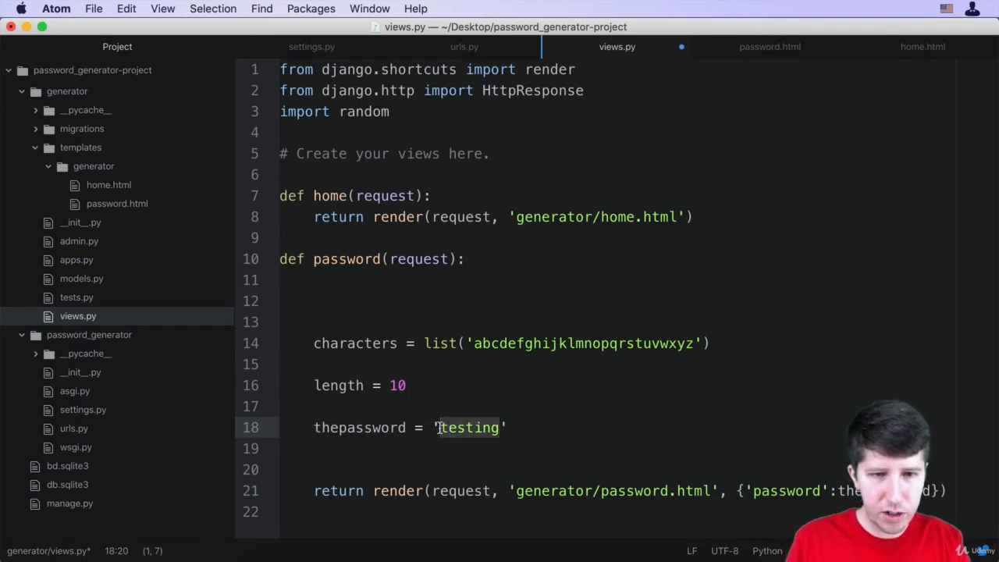
key("BackSpace")
left_click(477, 436)
key("Return")
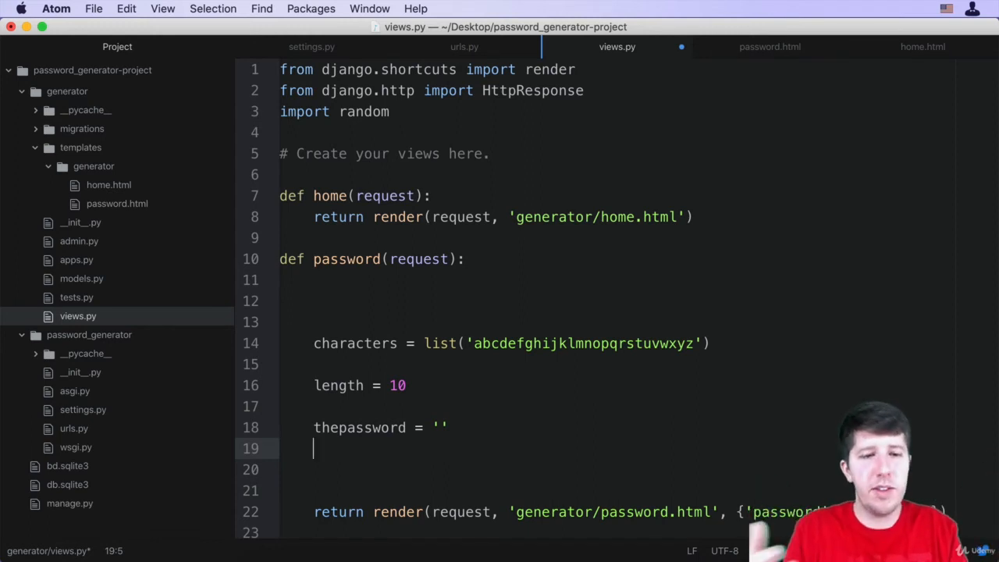
type("for ")
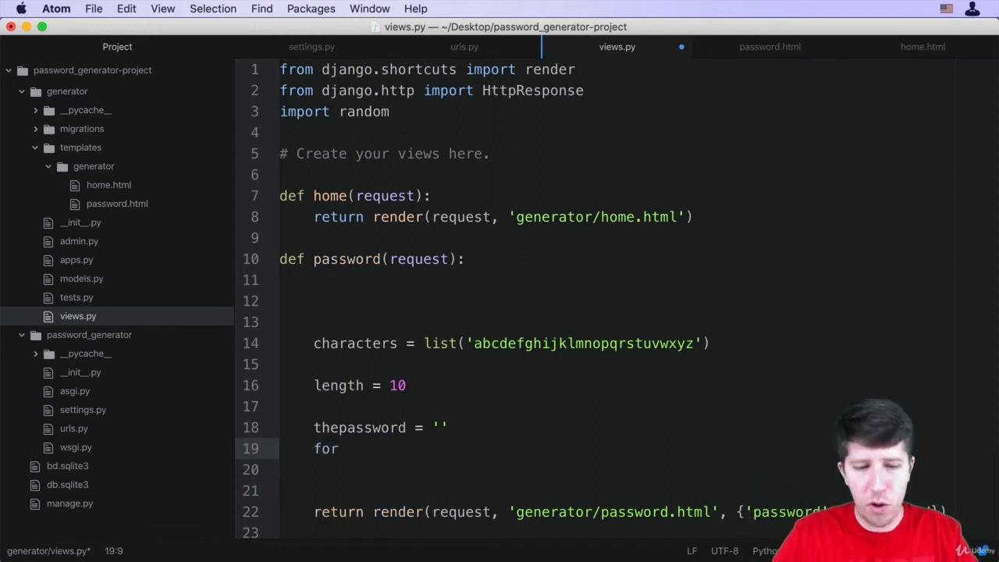
type("x in range()")
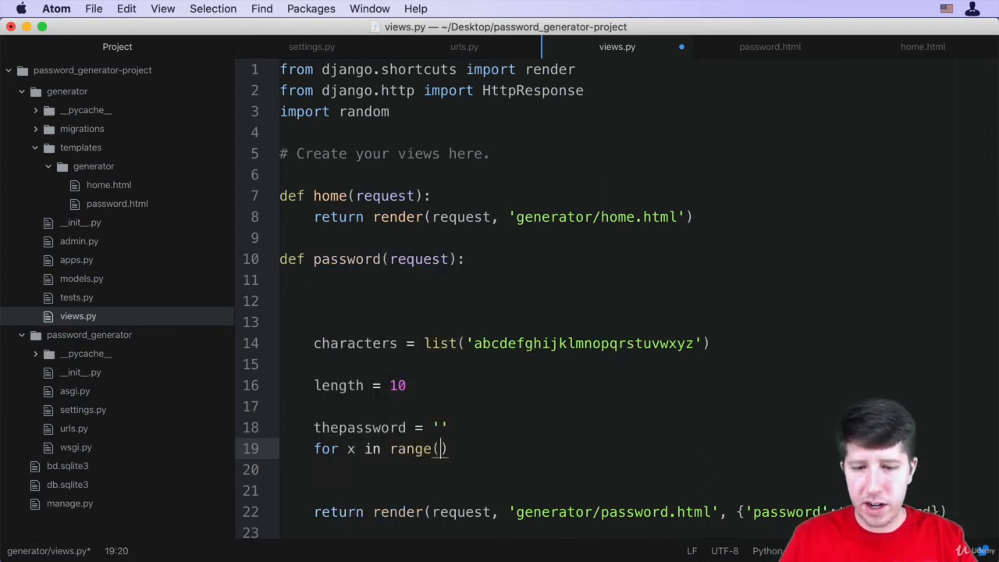
type("len")
- Complete the loop so each pass adds random.choice(characters) to password
key("Tab")
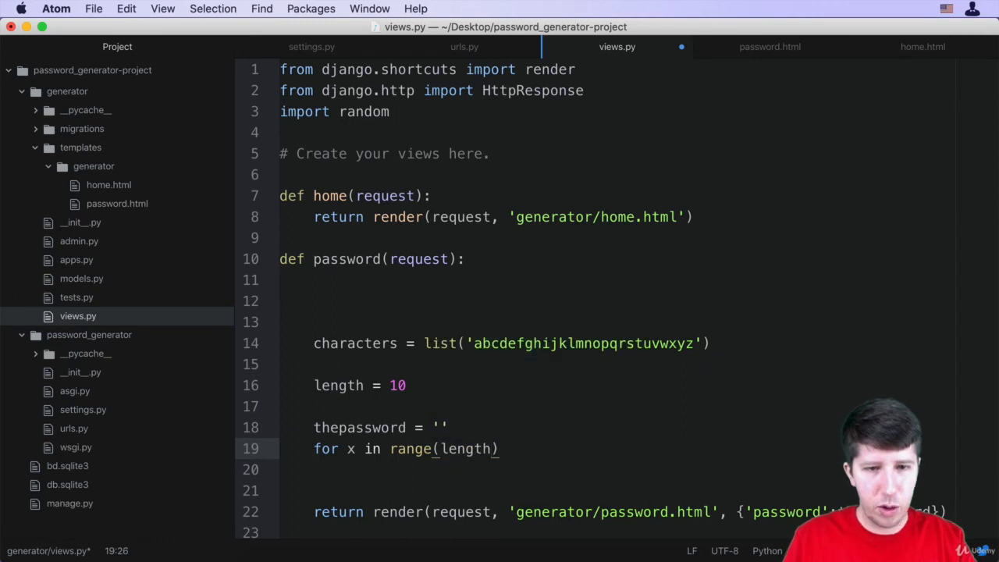
type(":")
key("Return")
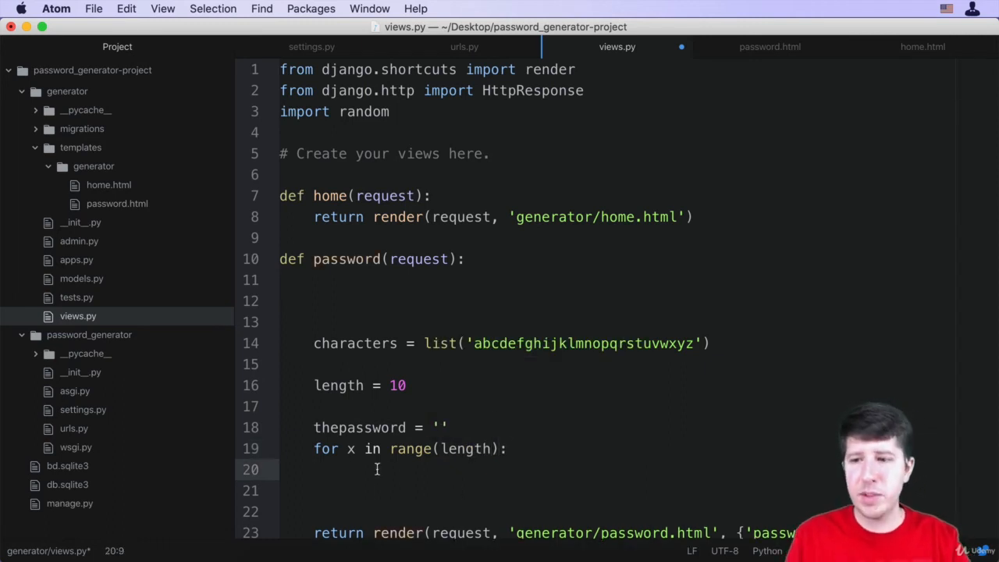
type("pa")
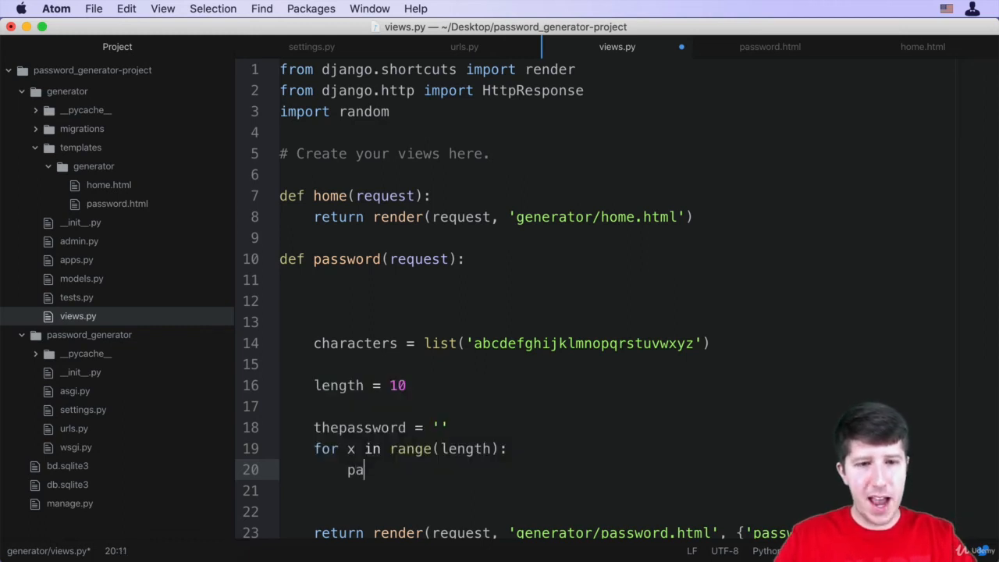
type("ssword ")
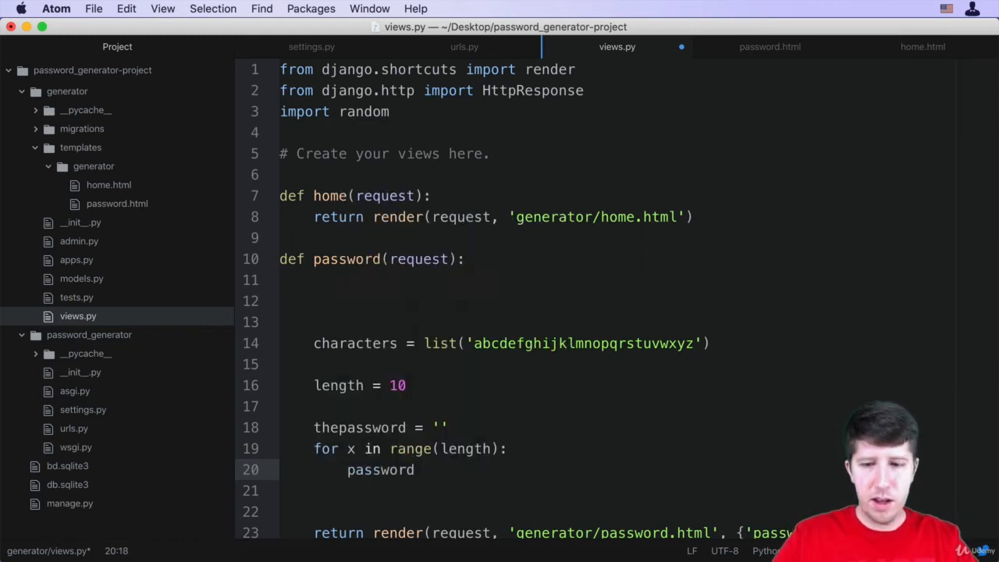
type("+=")
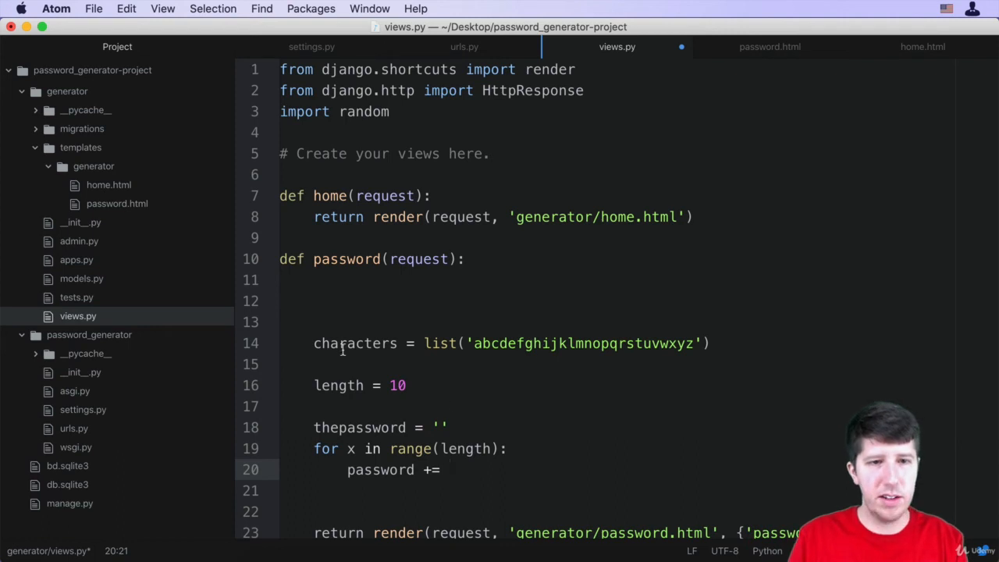
type("cha")
key("BackSpace")
key("BackSpace")
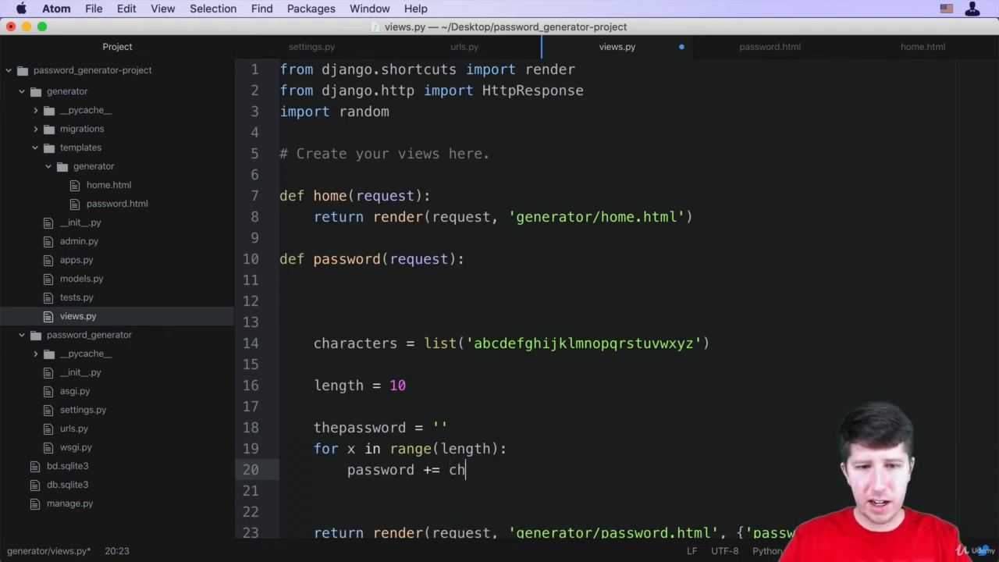
type("ndom.cho")
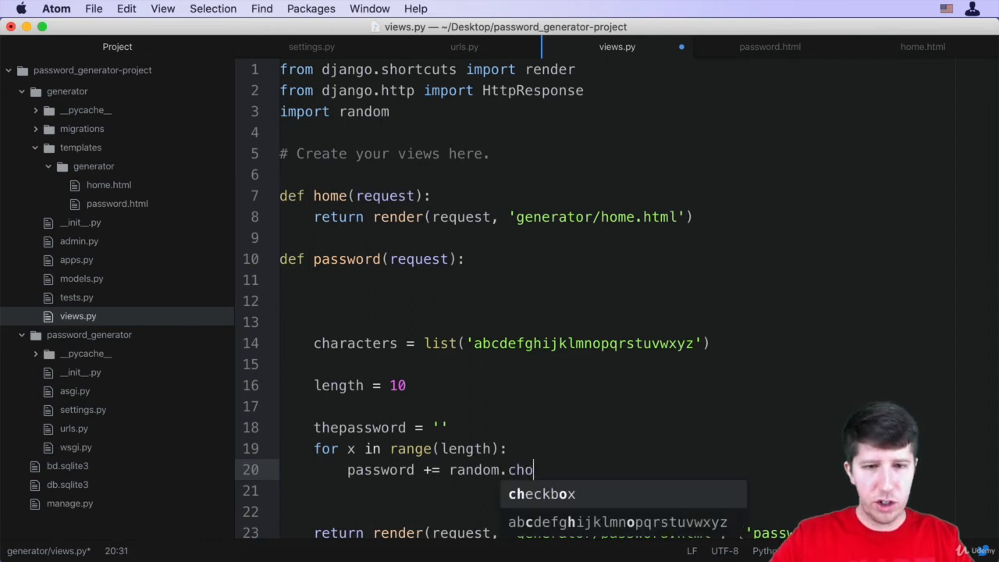
type("ice()")
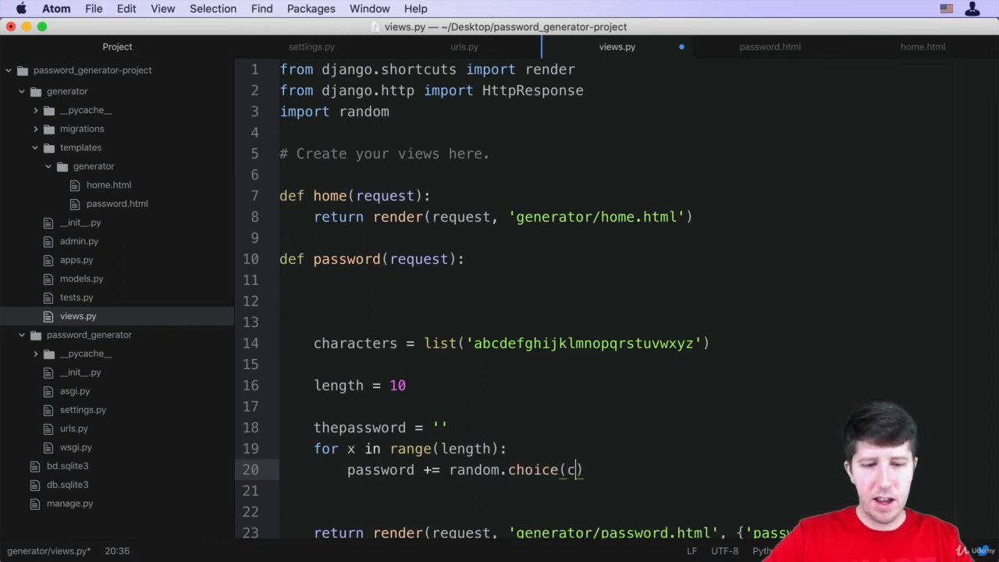
type("cha")
key("Tab")
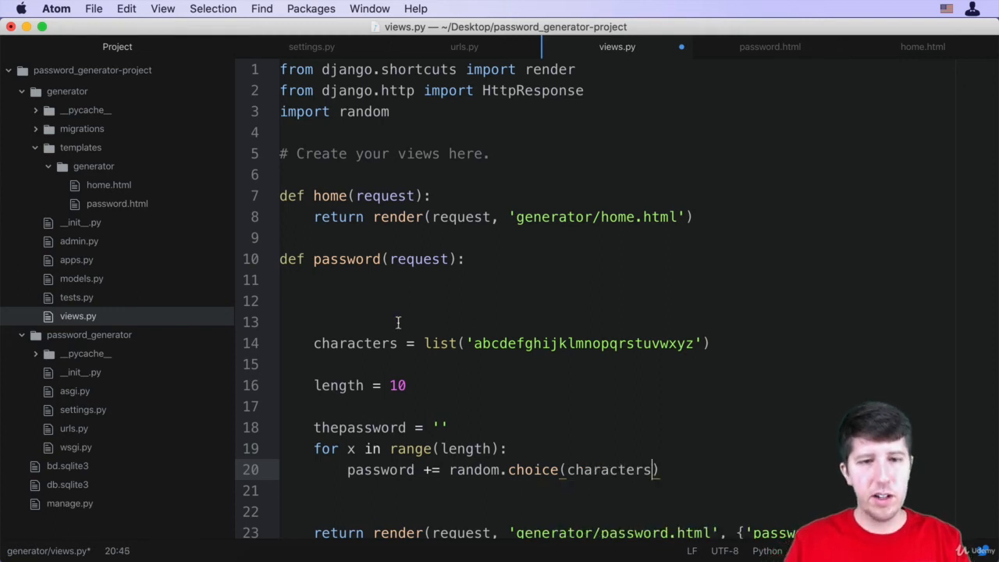
scroll(568, 447, "down", 1)
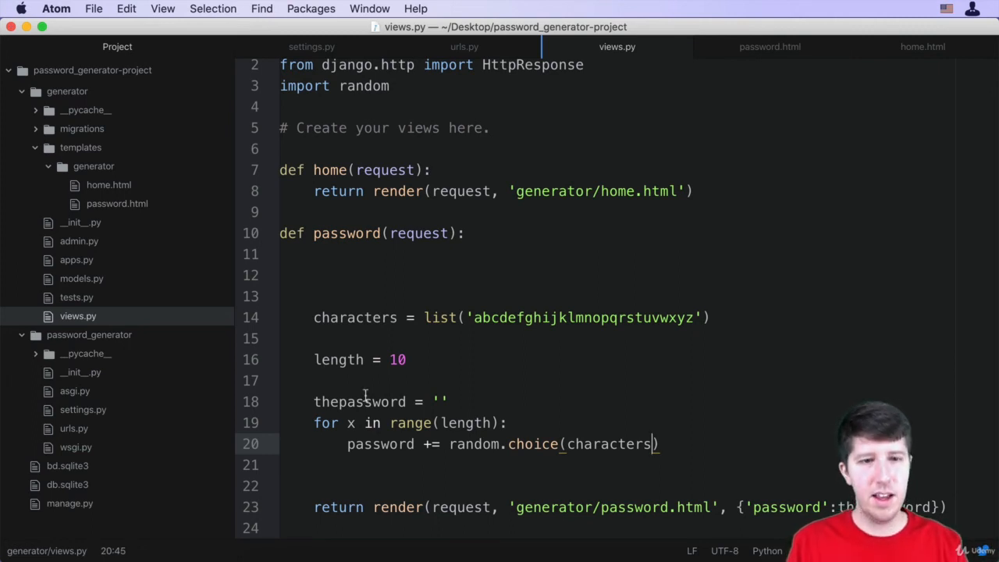
- Remove the extra blank lines at the function start and save views.py
left_click(331, 297)
key("BackSpace")
key("BackSpace")
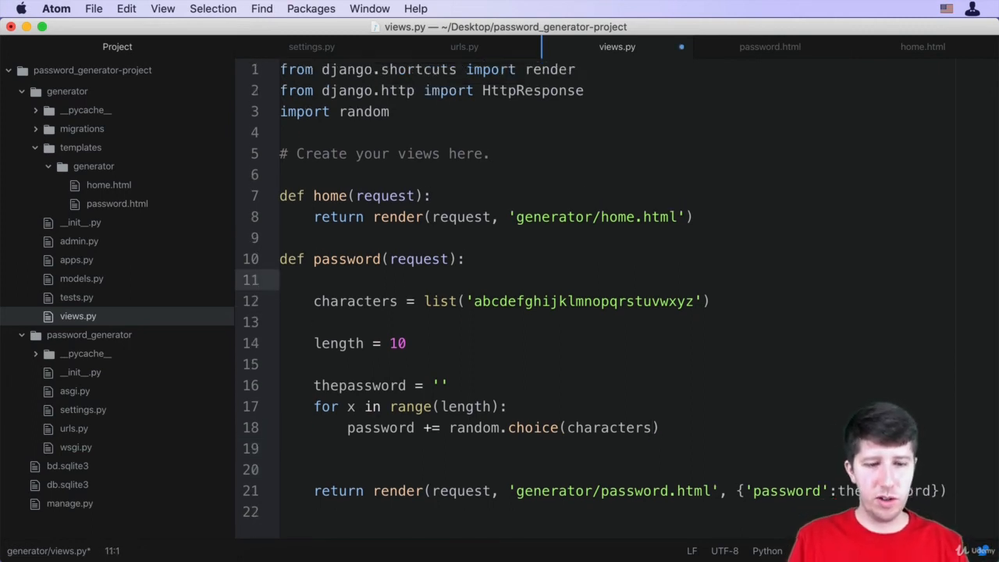
key("super+s")
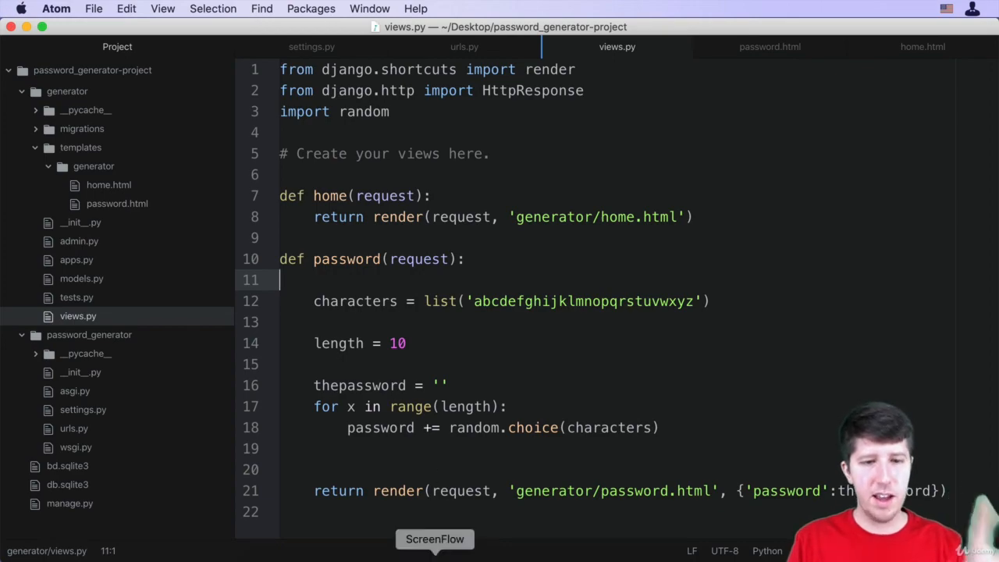
- Review the UnboundLocalError traceback for line 18 in Chrome, then return to views.py
left_click(383, 551)
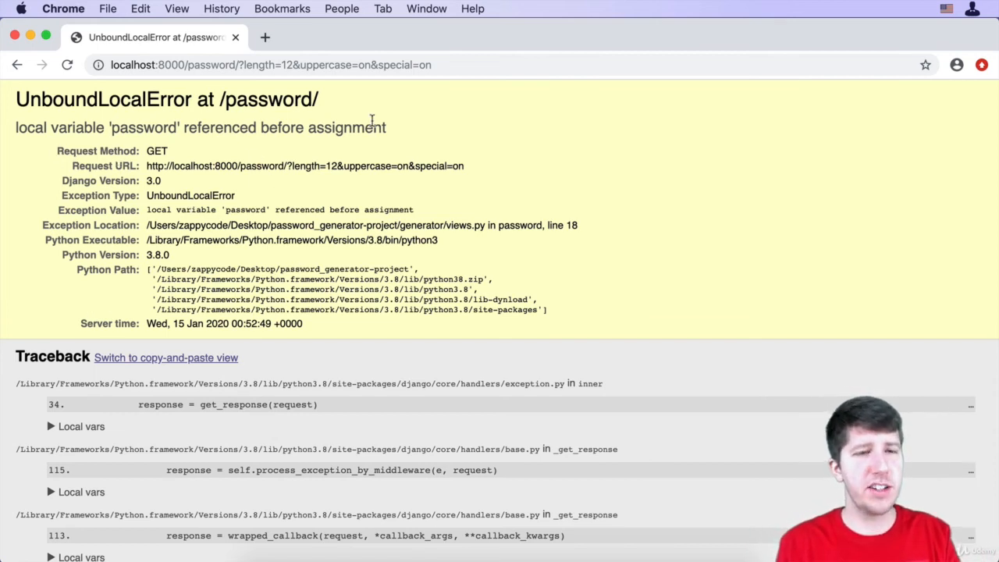
left_click_drag(184, 64, 281, 65)
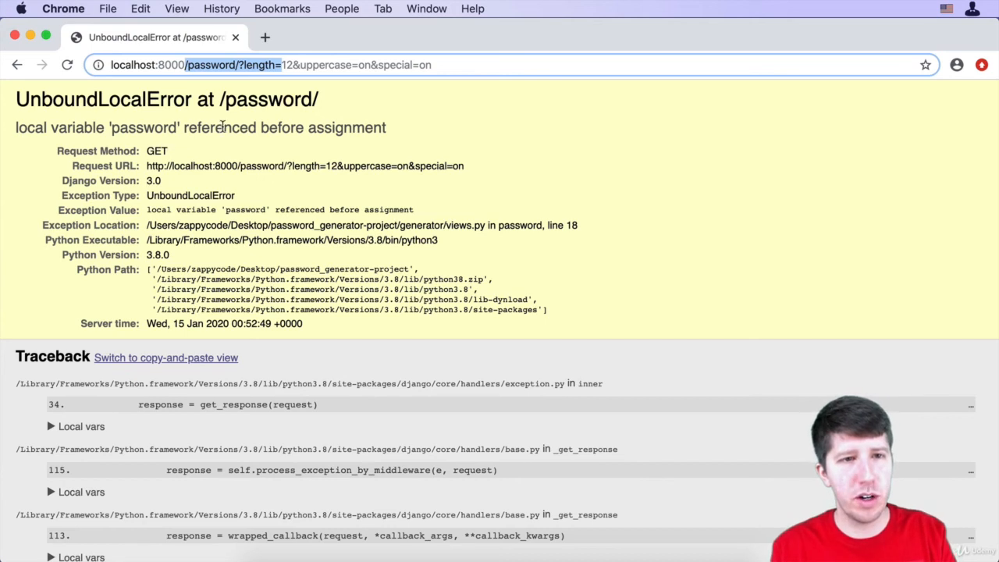
scroll(154, 202, "down", 5)
scroll(154, 202, "down", 3)
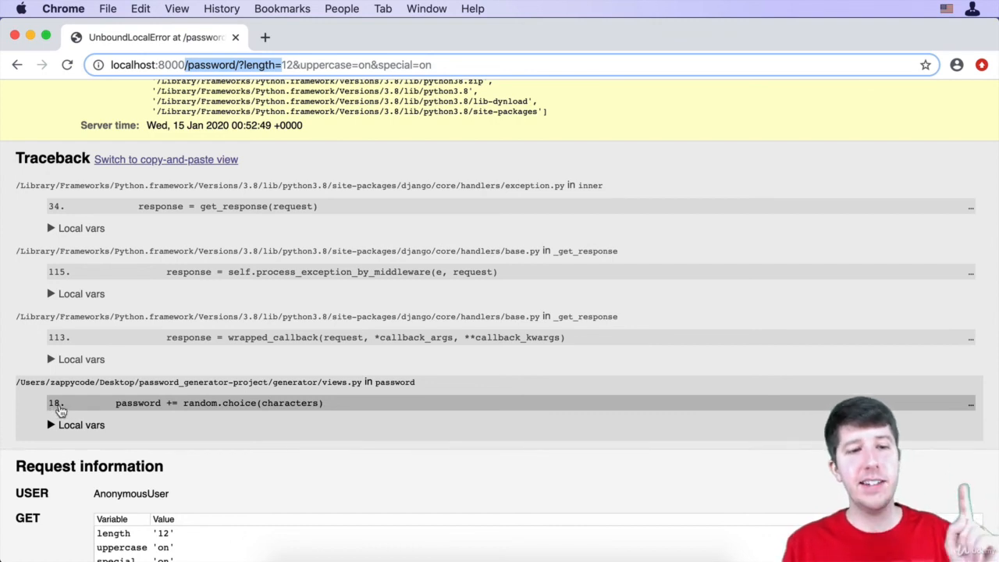
left_click(562, 555)
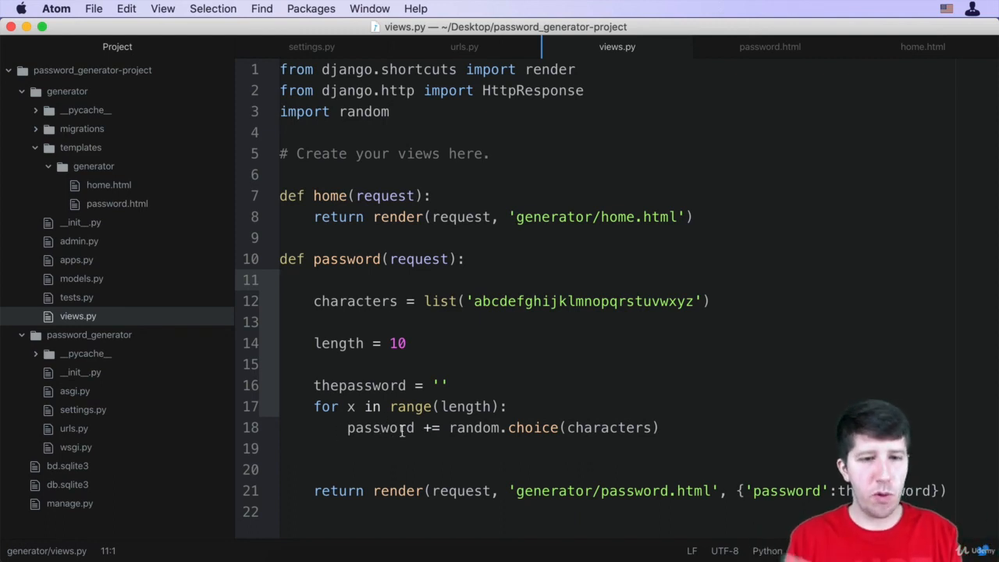
- Rename the loop's target on line 18 to thepassword, matching the variable defined above
double_click(340, 385)
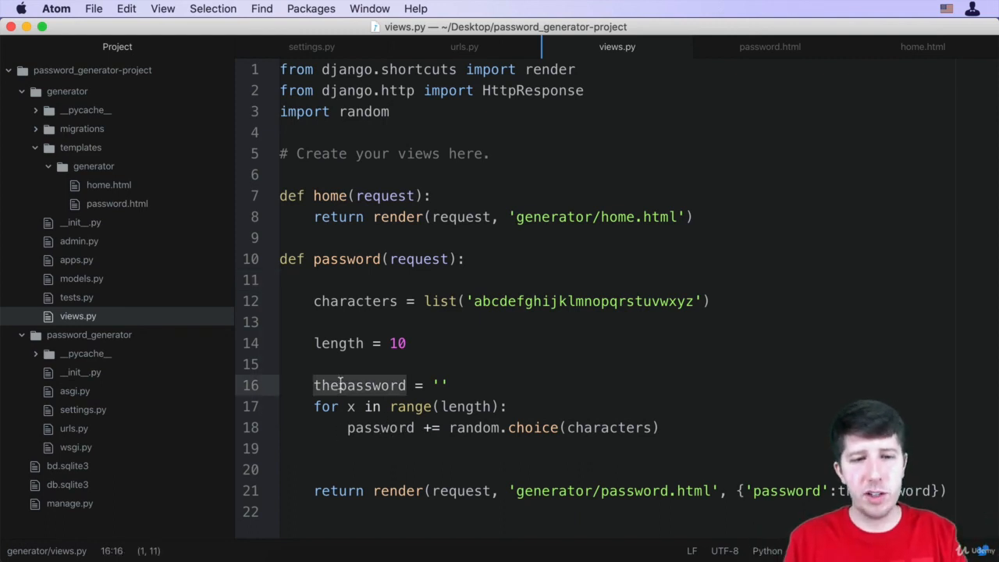
left_click(348, 427)
type("the")
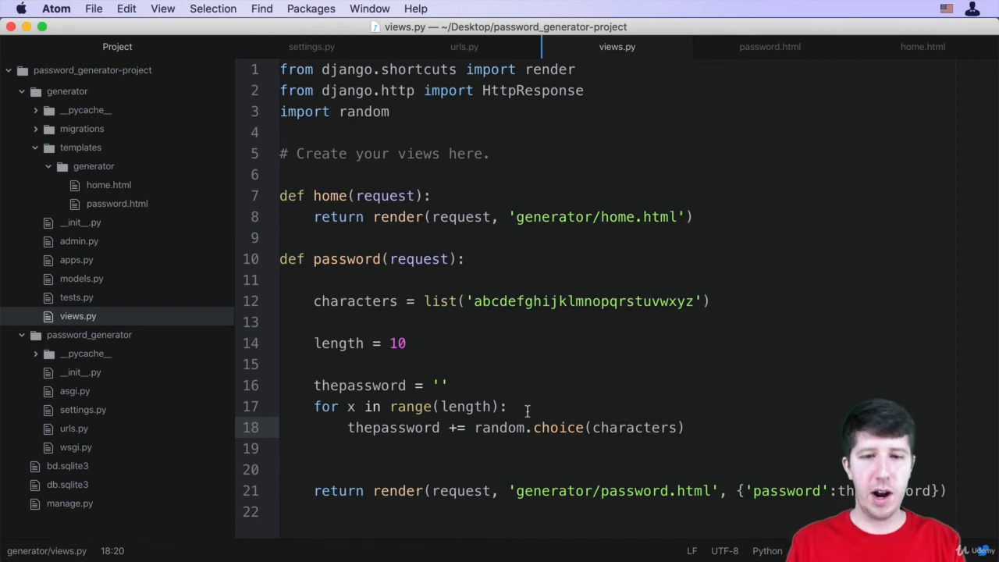
- Reload the password page repeatedly to see new random 10-letter passwords
key("super+Tab")
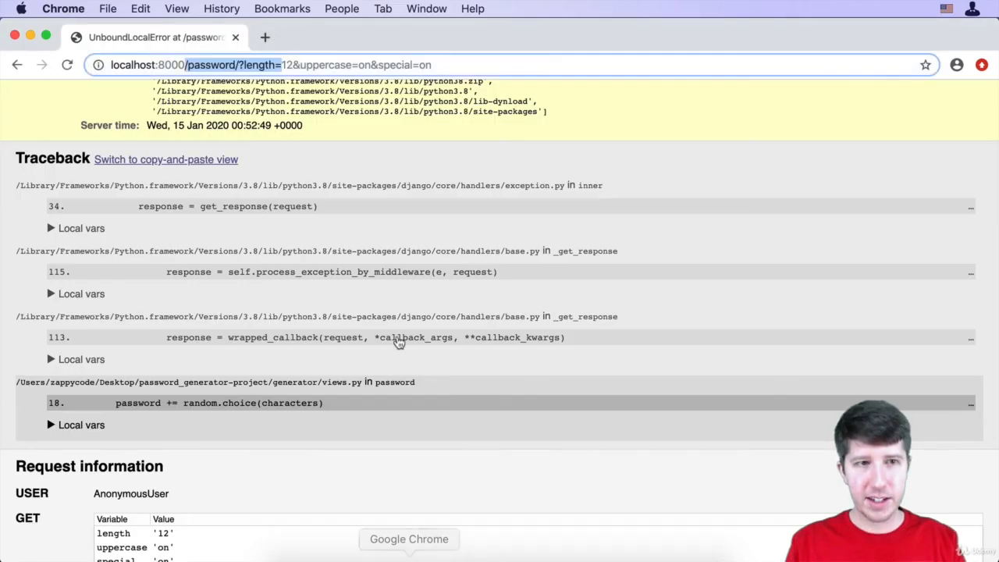
key("super+r")
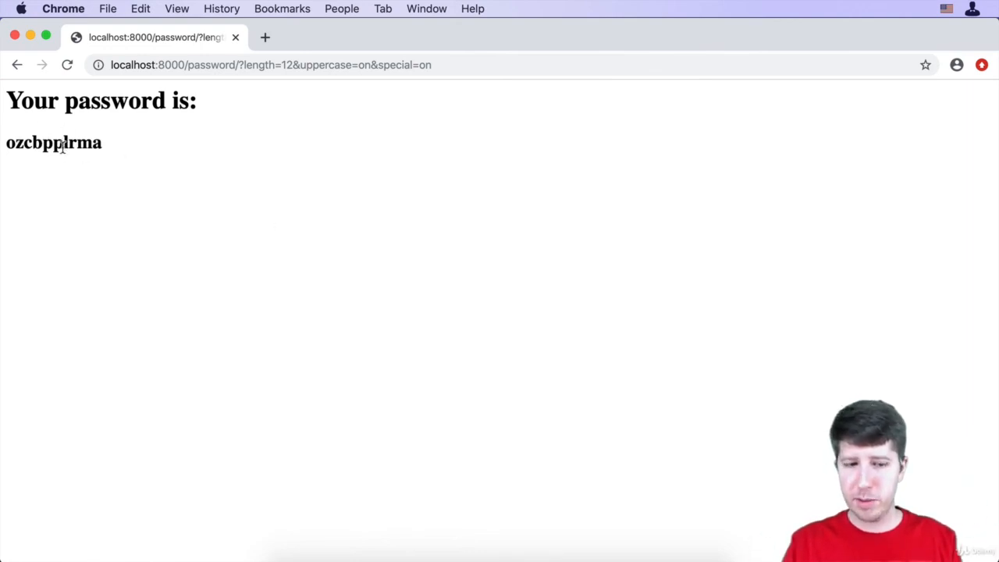
key("super+r")
key("super+r")
key("super+r")
key("super+r")
key("super+r")
key("super+r")
key("super+r")
key("super+r")
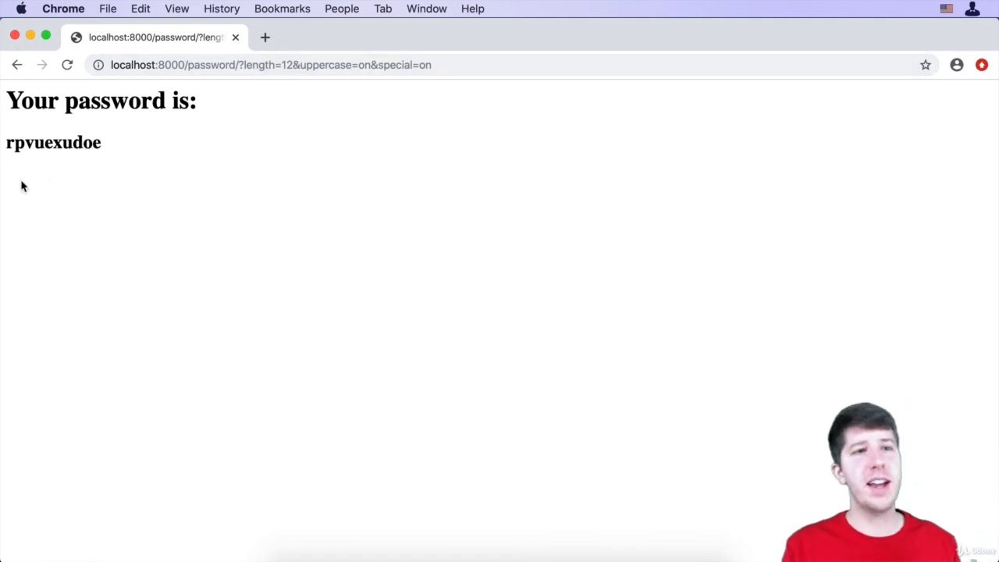
key("super+r")
key("super+r")
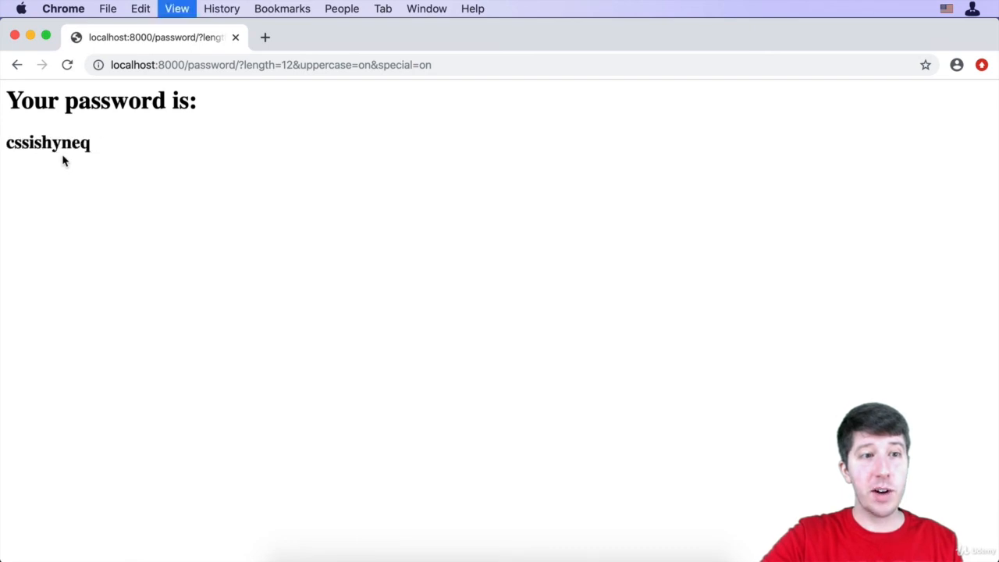
key("super+r")
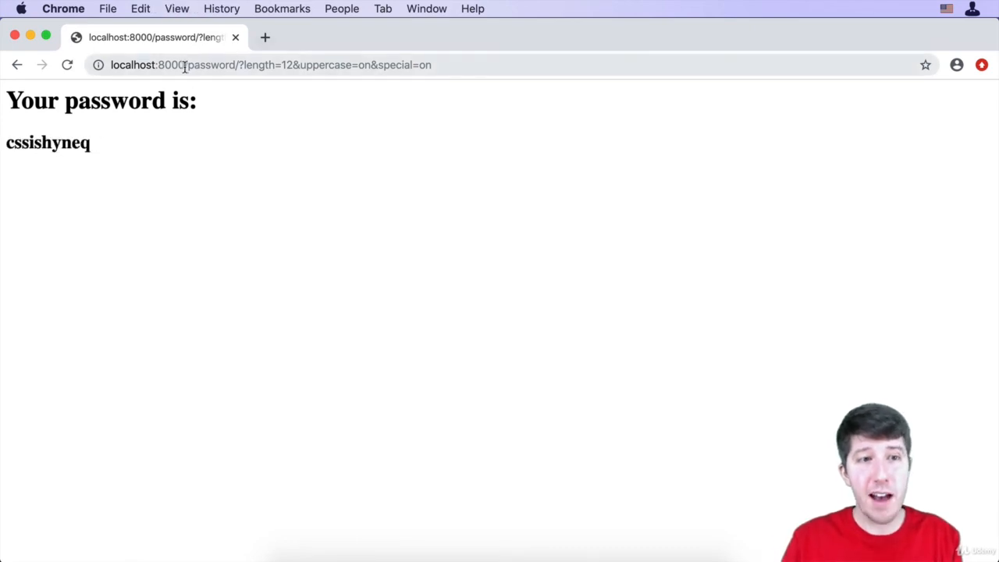
- Return to localhost:8000 and generate a password from the home form
left_click_drag(186, 64, 632, 65)
key("BackSpace")
key("Return")
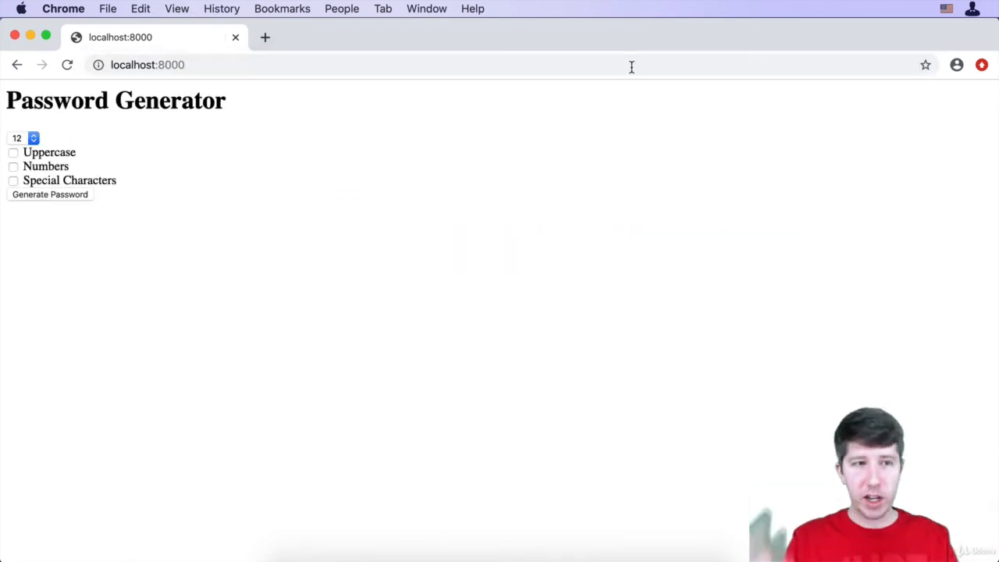
left_click(50, 195)
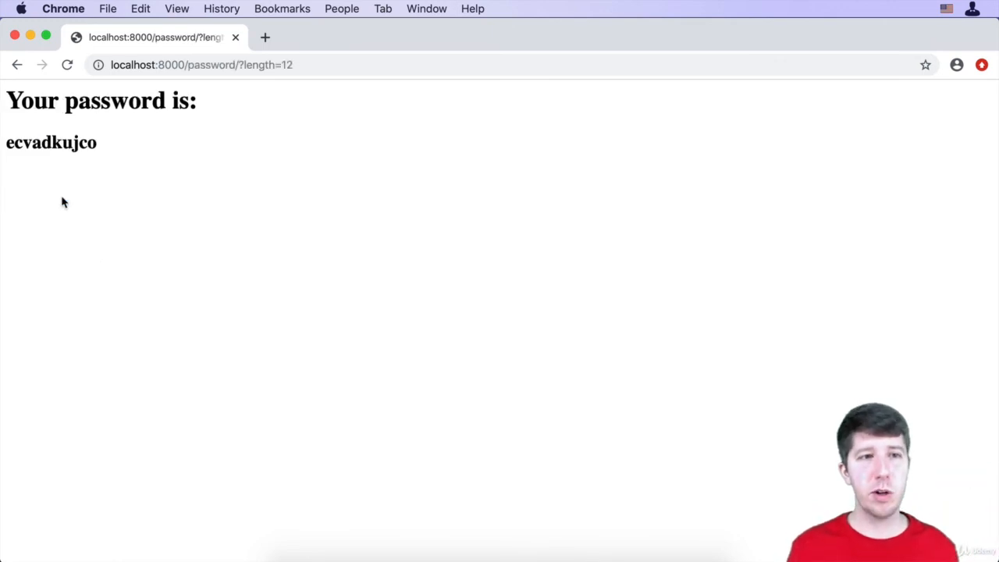